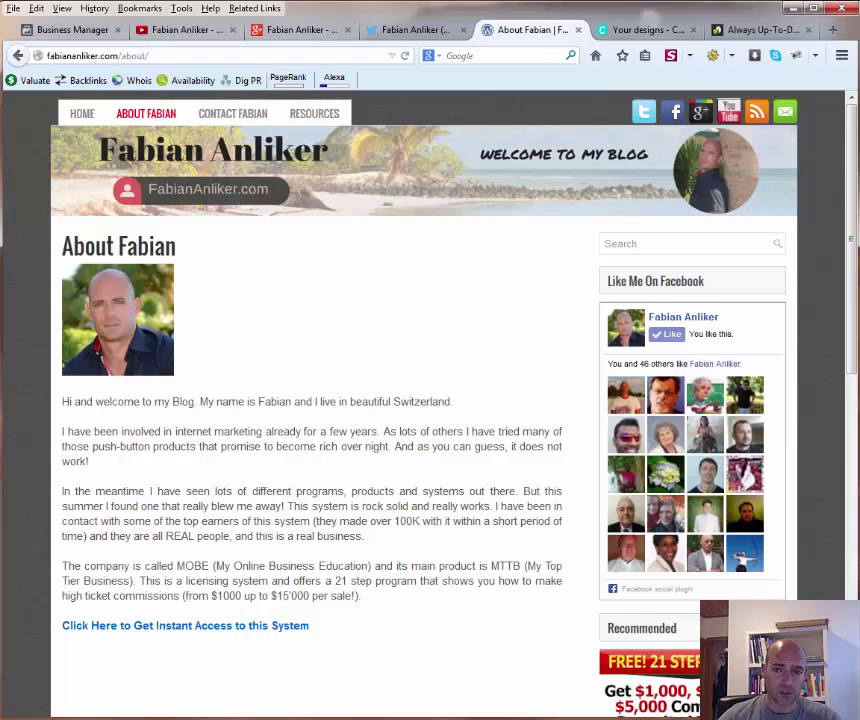
Show the Facebook business page's beach cover, then the YouTube channel with its matching banner
{"action": "left_click", "coordinate": [68, 35]}
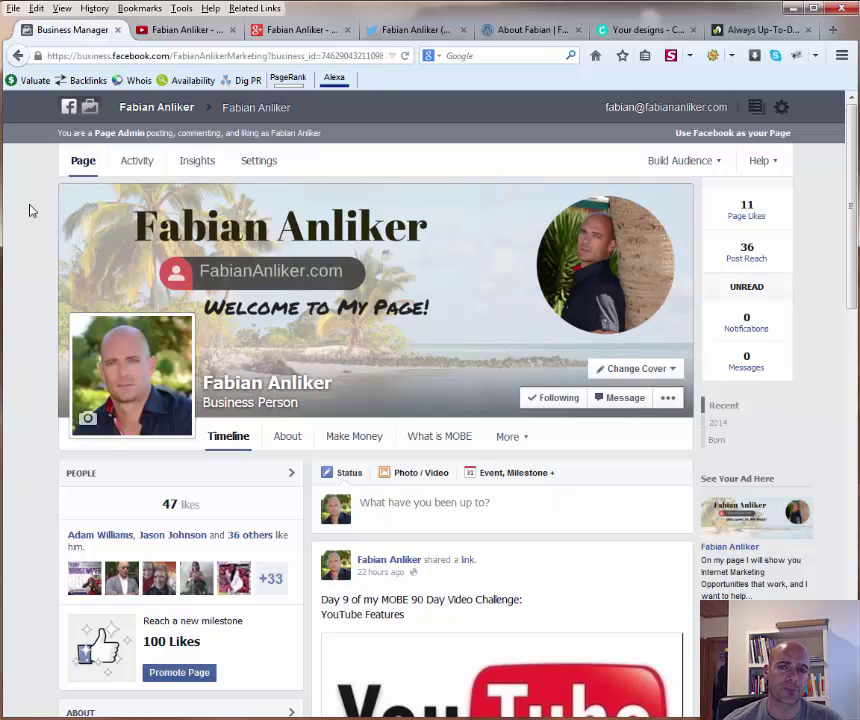
{"action": "left_click", "coordinate": [171, 34]}
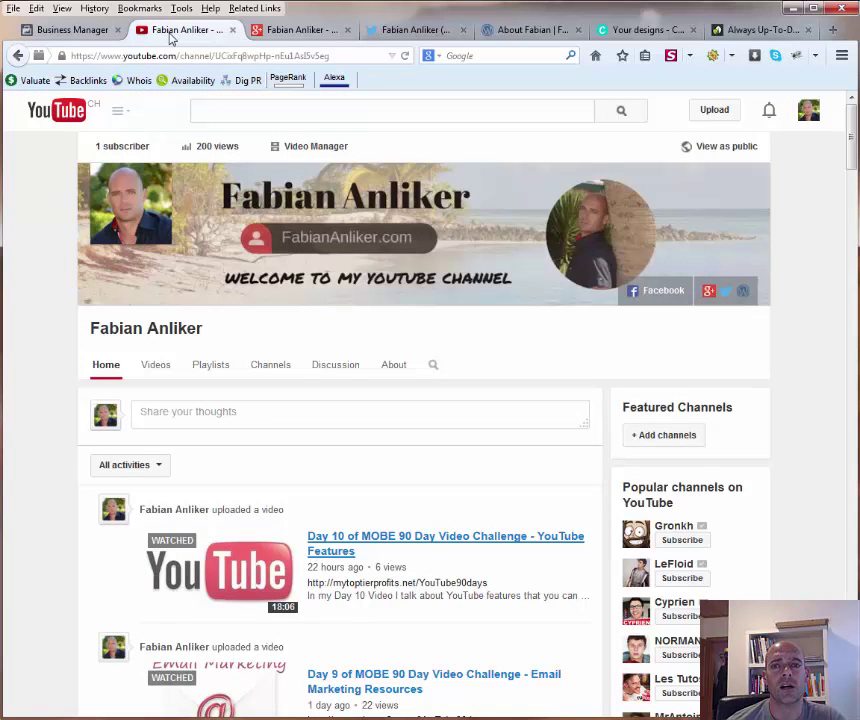
Replace the channel-ID path in the YouTube address with the custom /user/ path and reload
{"action": "left_click", "coordinate": [238, 55]}
{"action": "left_click", "coordinate": [215, 55]}
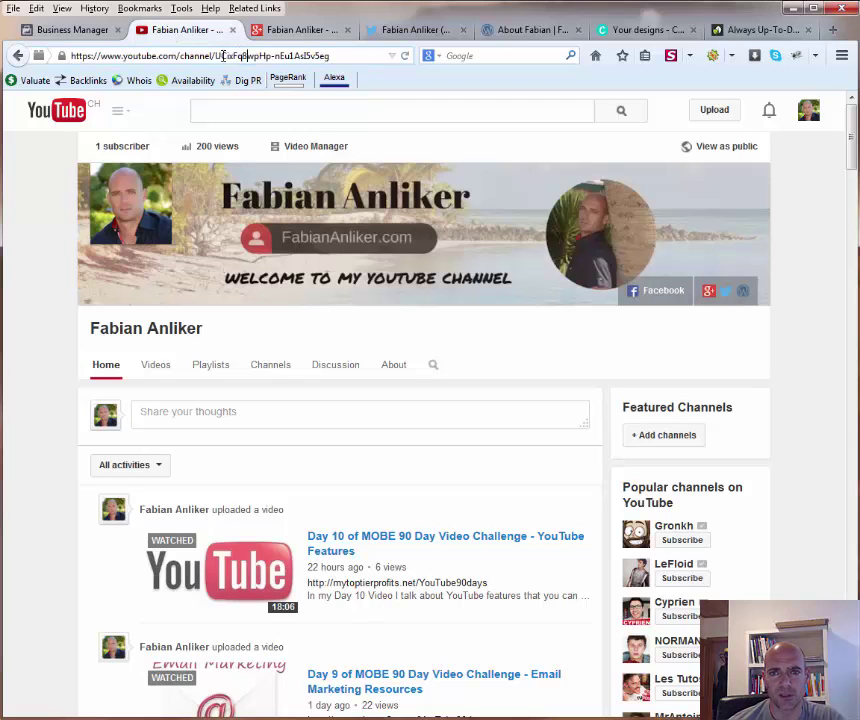
{"action": "left_click_drag", "start_coordinate": [215, 55], "coordinate": [374, 56]}
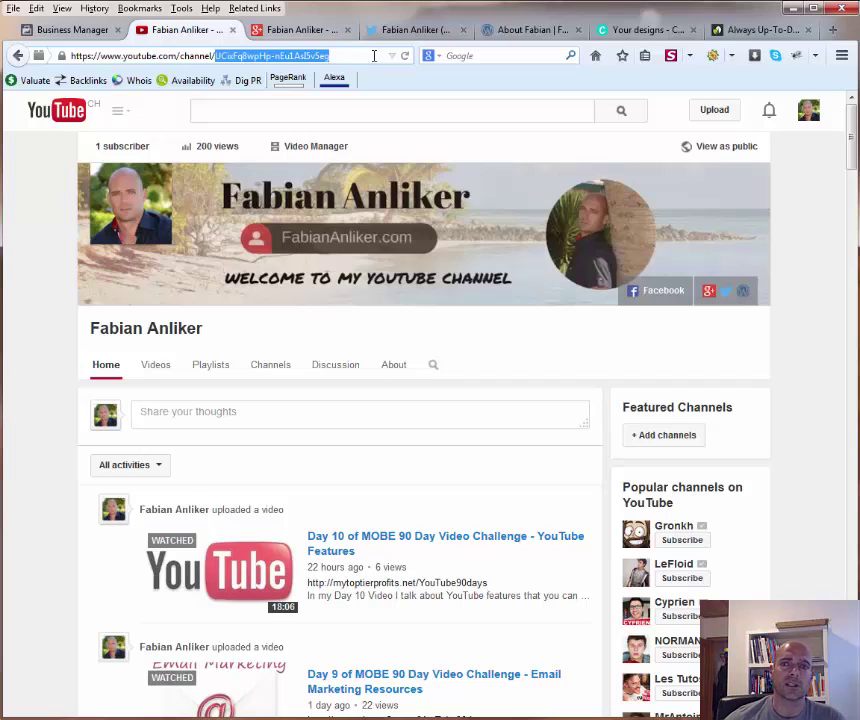
{"action": "left_click", "coordinate": [182, 56]}
{"action": "left_click_drag", "start_coordinate": [182, 56], "coordinate": [348, 57]}
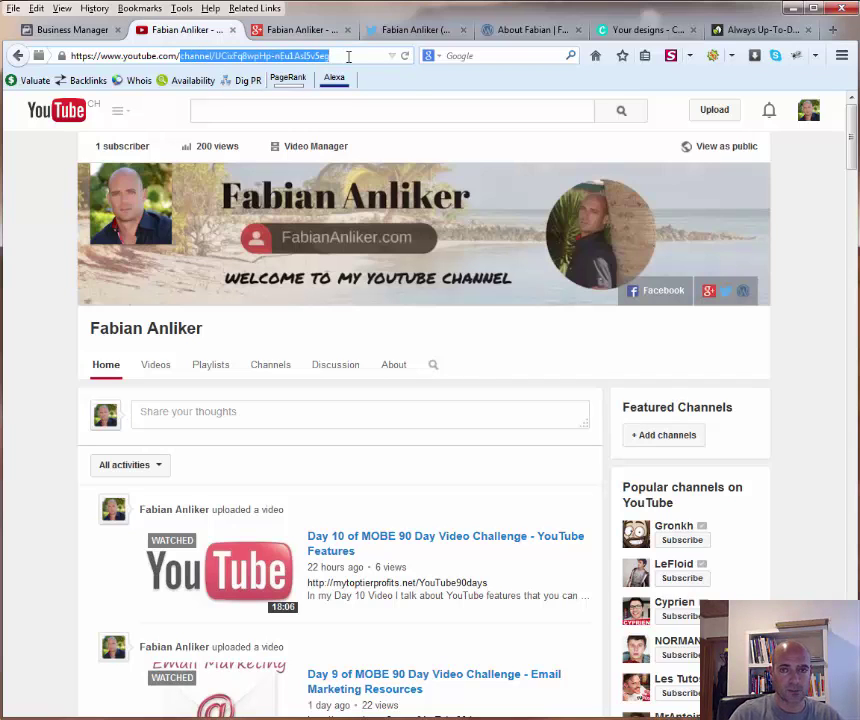
{"action": "type", "text": "user/fa"}
{"action": "key", "text": "Return"}
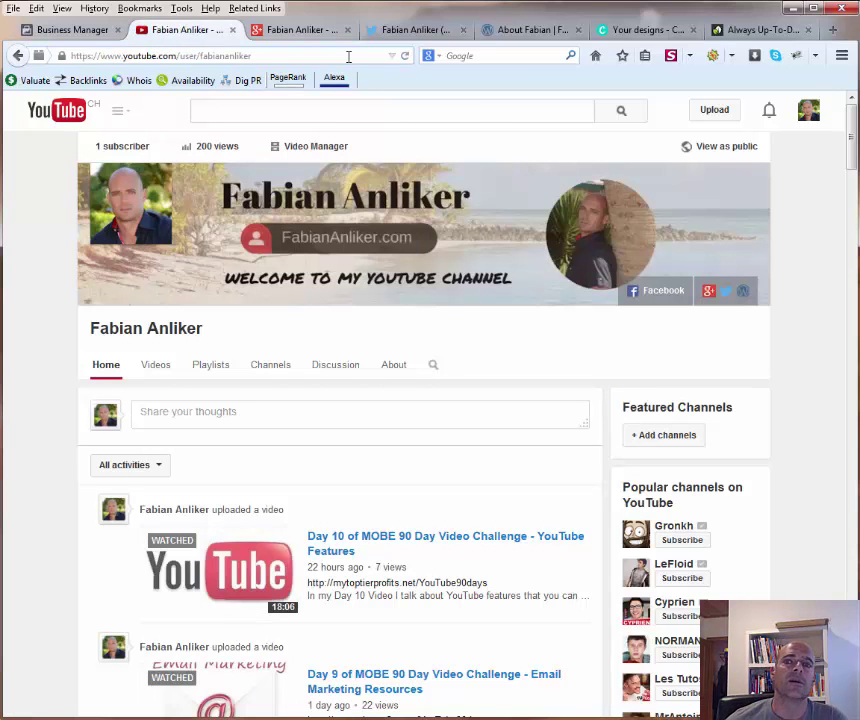
Show the Google+ profile's matching beach cover and its long numeric web address
{"action": "left_click", "coordinate": [297, 31]}
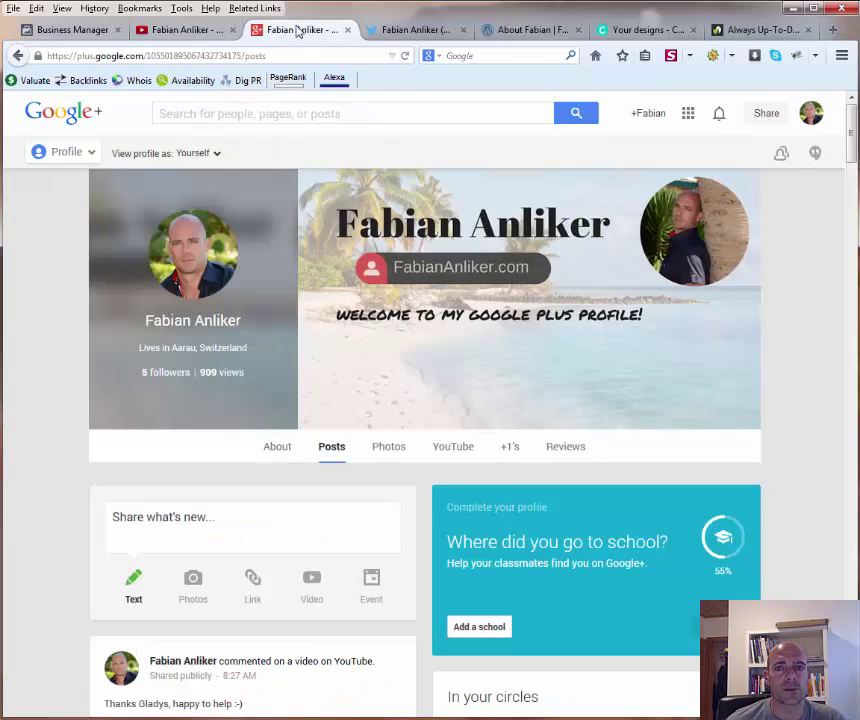
{"action": "left_click", "coordinate": [152, 55]}
{"action": "left_click", "coordinate": [152, 55]}
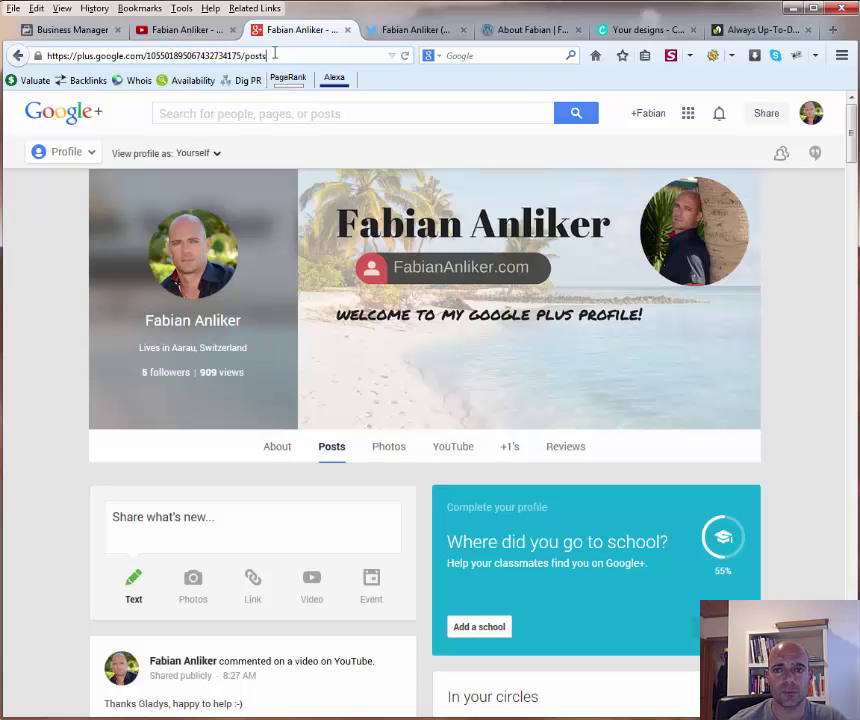
Show the Twitter header and its web address, then return to the blog's About page
{"action": "left_click", "coordinate": [411, 33]}
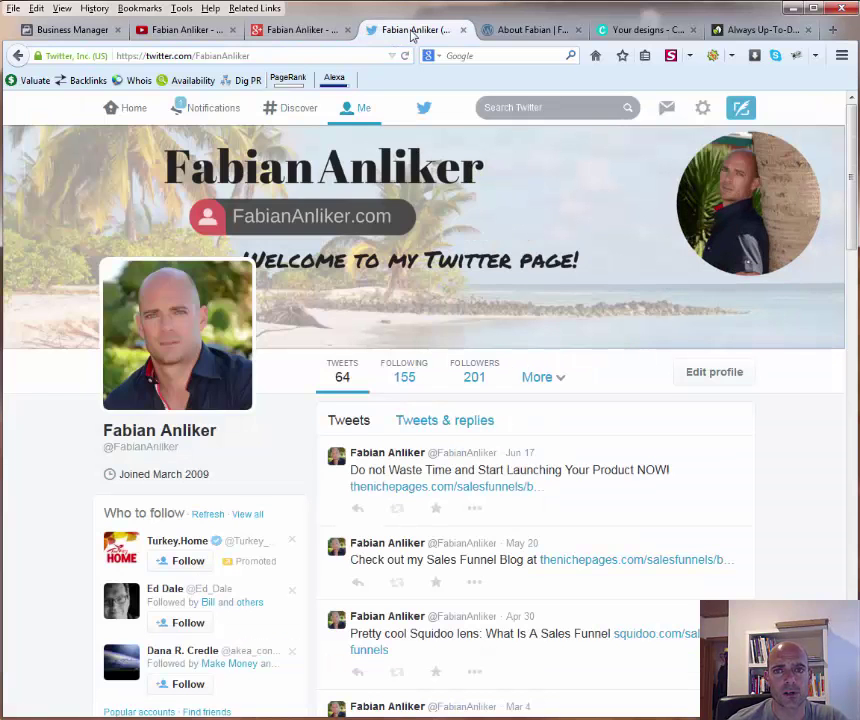
{"action": "left_click", "coordinate": [252, 55]}
{"action": "key", "text": "End"}
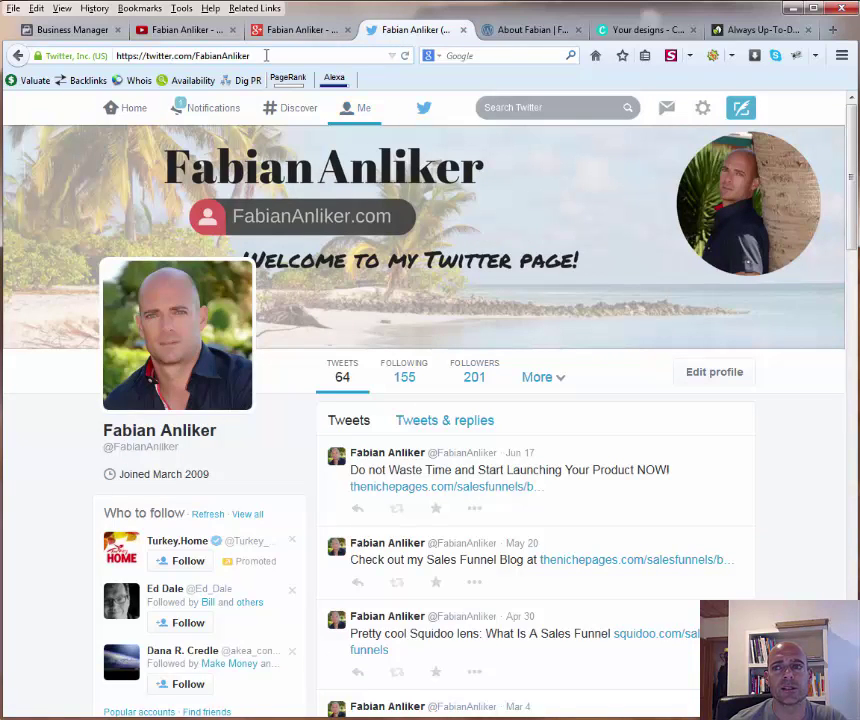
{"action": "left_click", "coordinate": [528, 36]}
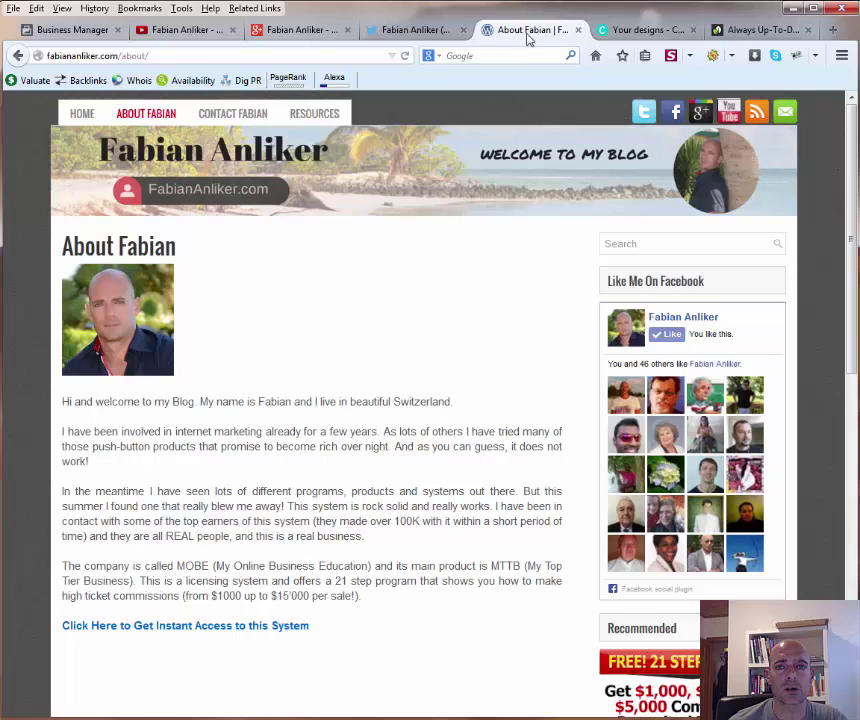
{"action": "left_click", "coordinate": [174, 57]}
{"action": "left_click", "coordinate": [174, 57]}
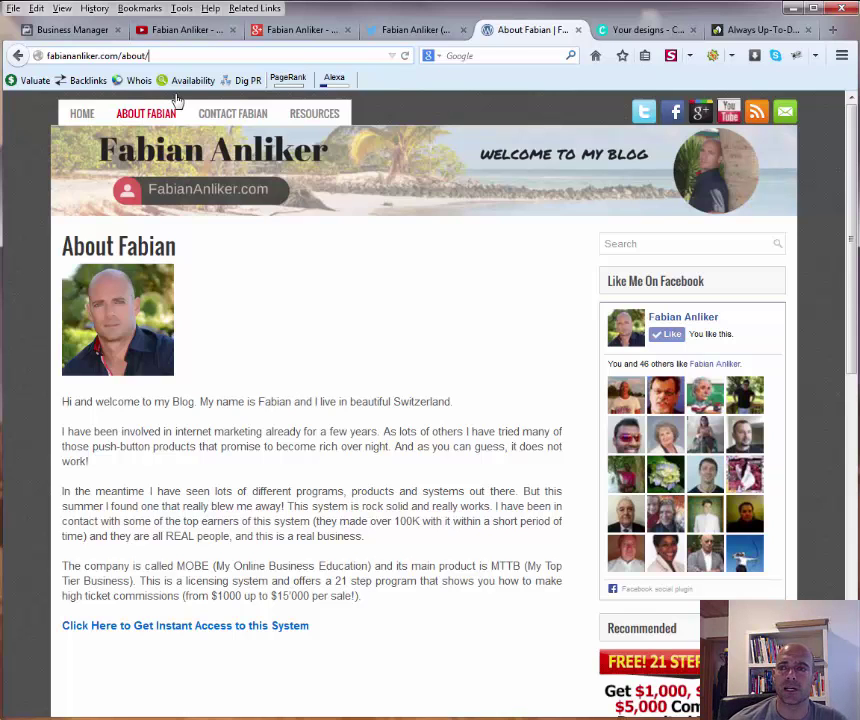
On Canva's Your designs page, browse the Start a new design carousel and choose 'Use custom dimensions'
{"action": "left_click", "coordinate": [648, 31]}
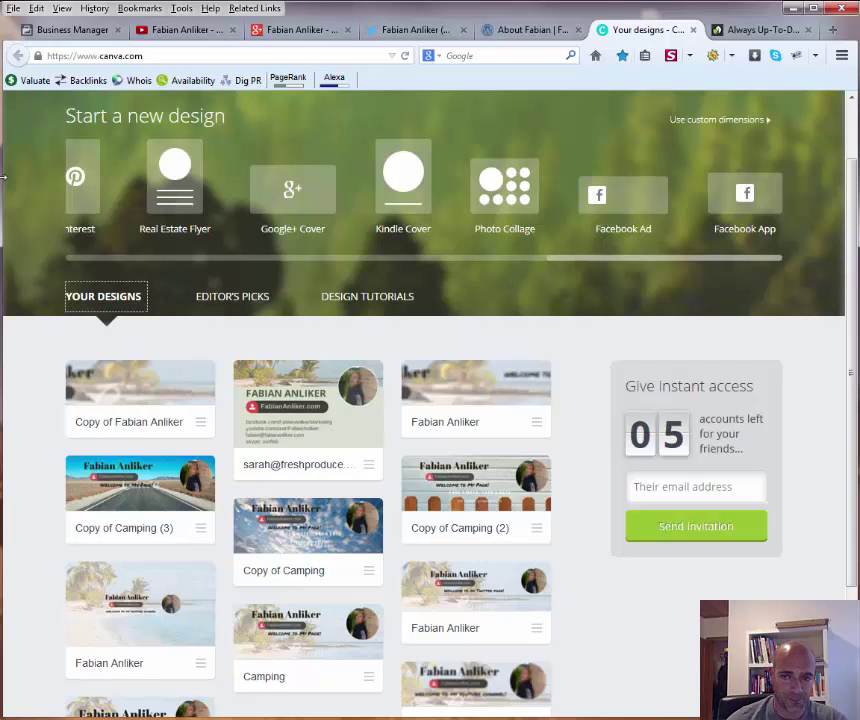
{"action": "left_click_drag", "start_coordinate": [599, 265], "coordinate": [99, 266]}
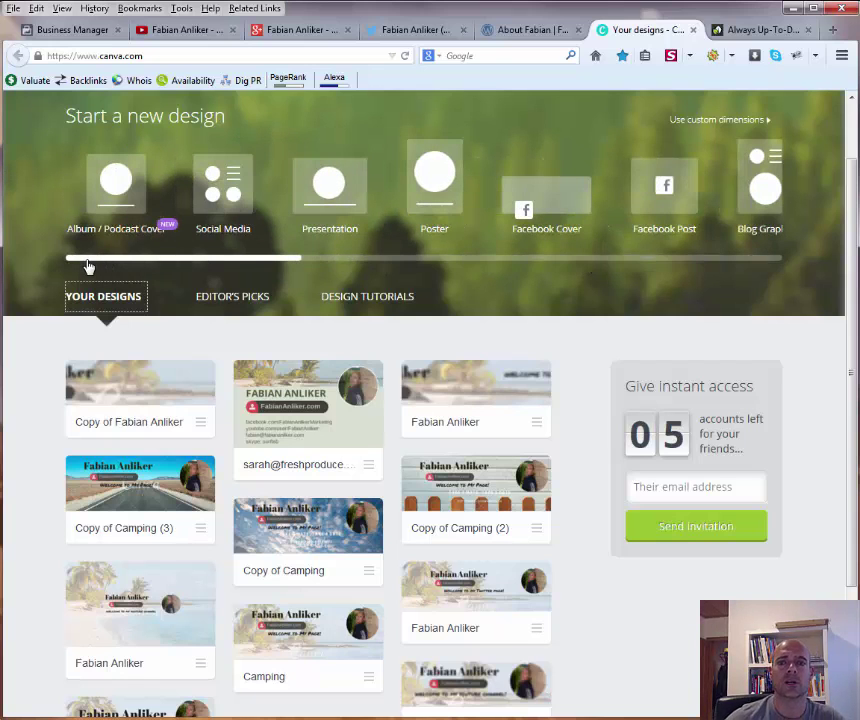
{"action": "mouse_move", "coordinate": [88, 266]}
{"action": "left_mouse_down"}
{"action": "mouse_move", "coordinate": [138, 267]}
{"action": "mouse_move", "coordinate": [83, 267]}
{"action": "left_mouse_up"}
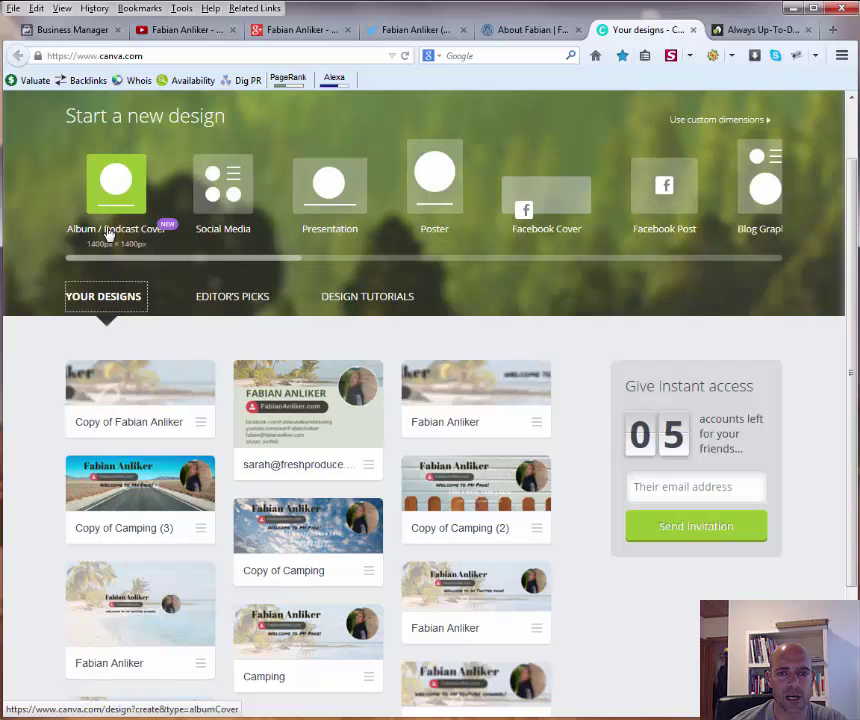
{"action": "left_click_drag", "start_coordinate": [150, 263], "coordinate": [253, 265]}
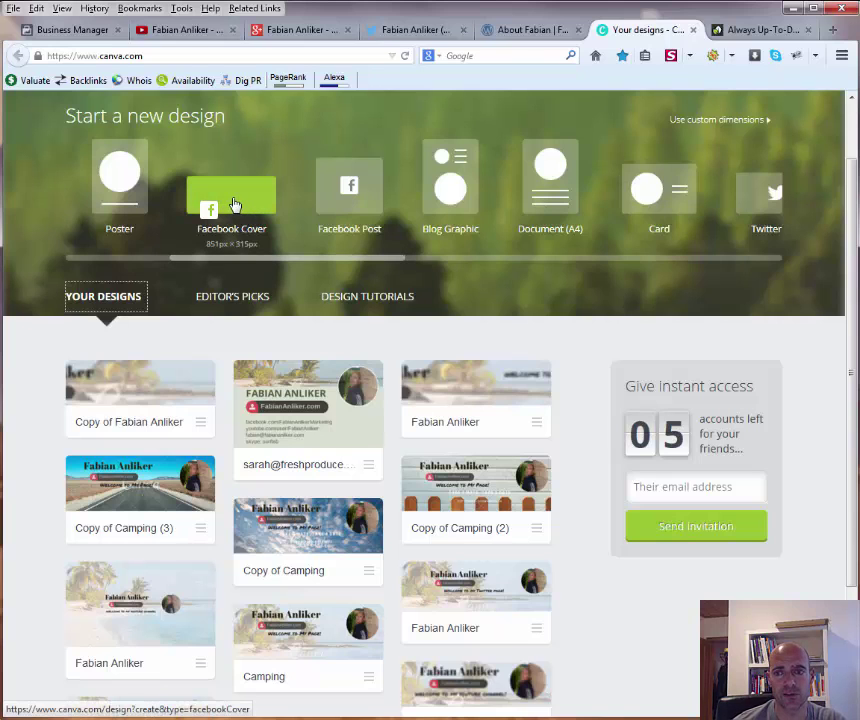
{"action": "left_click_drag", "start_coordinate": [253, 263], "coordinate": [477, 266]}
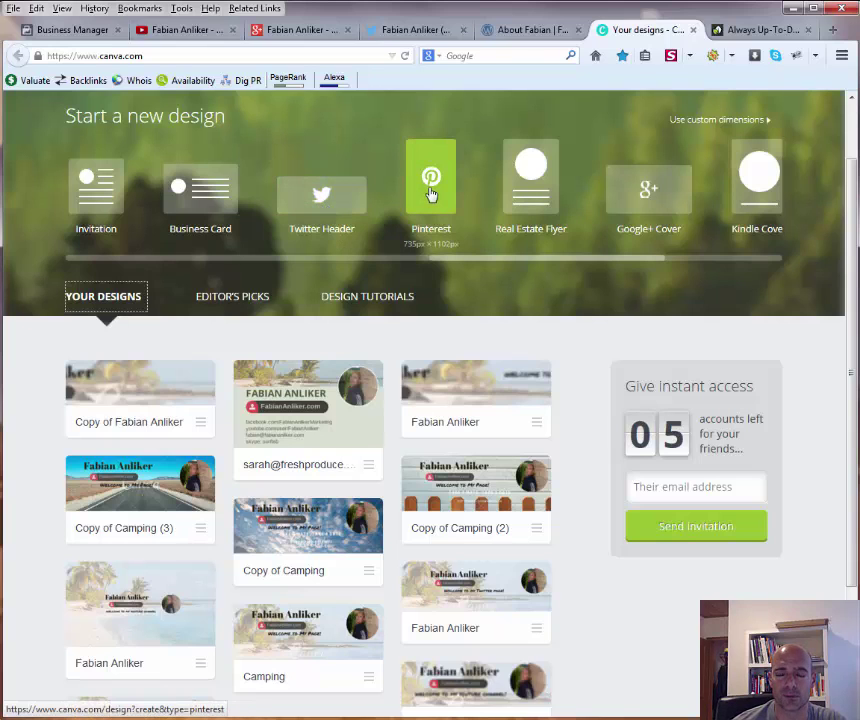
{"action": "left_click_drag", "start_coordinate": [486, 265], "coordinate": [611, 264]}
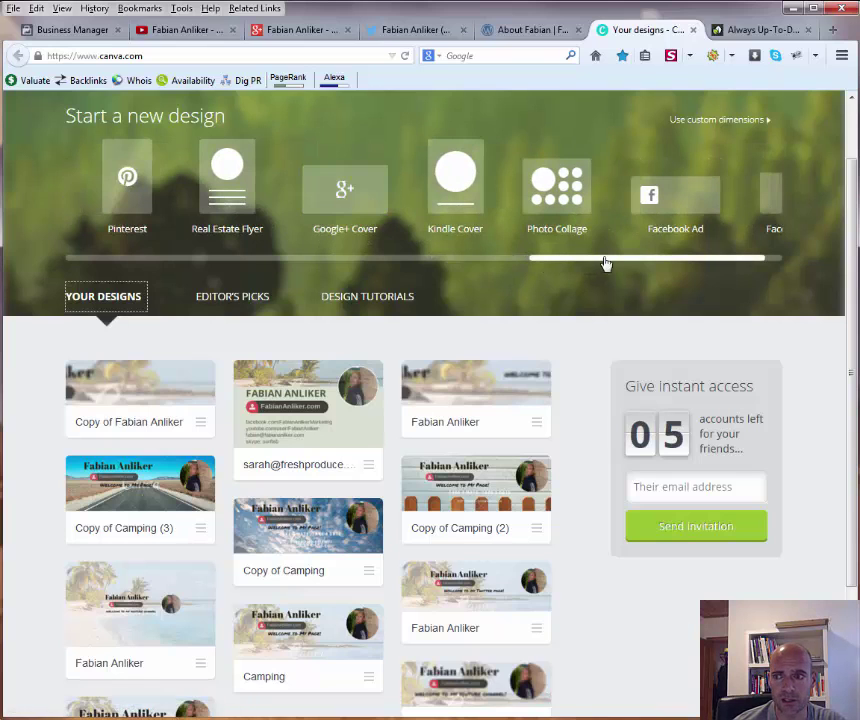
{"action": "left_click_drag", "start_coordinate": [607, 263], "coordinate": [660, 261]}
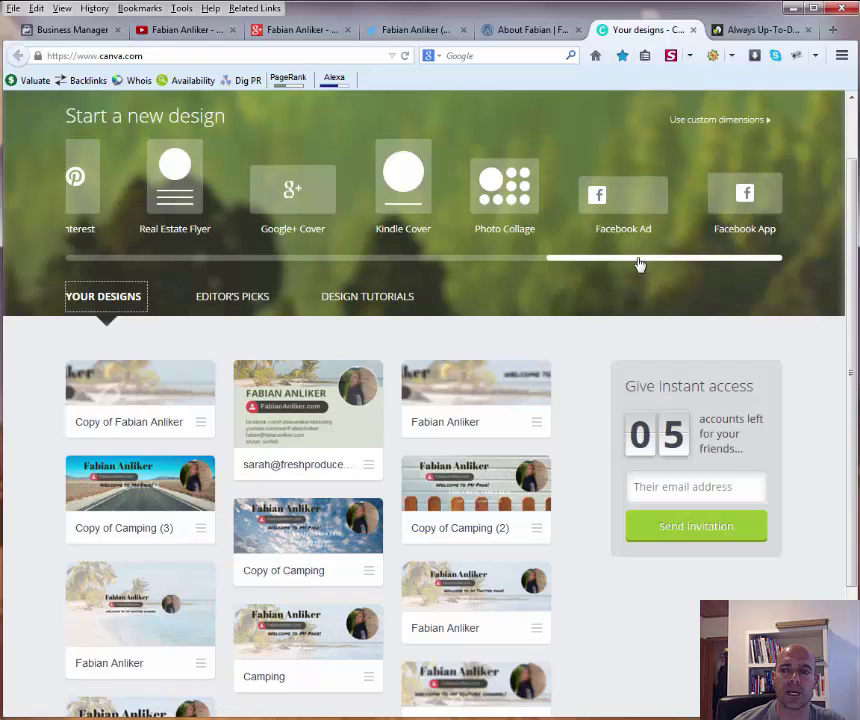
{"action": "left_click_drag", "start_coordinate": [624, 265], "coordinate": [150, 270]}
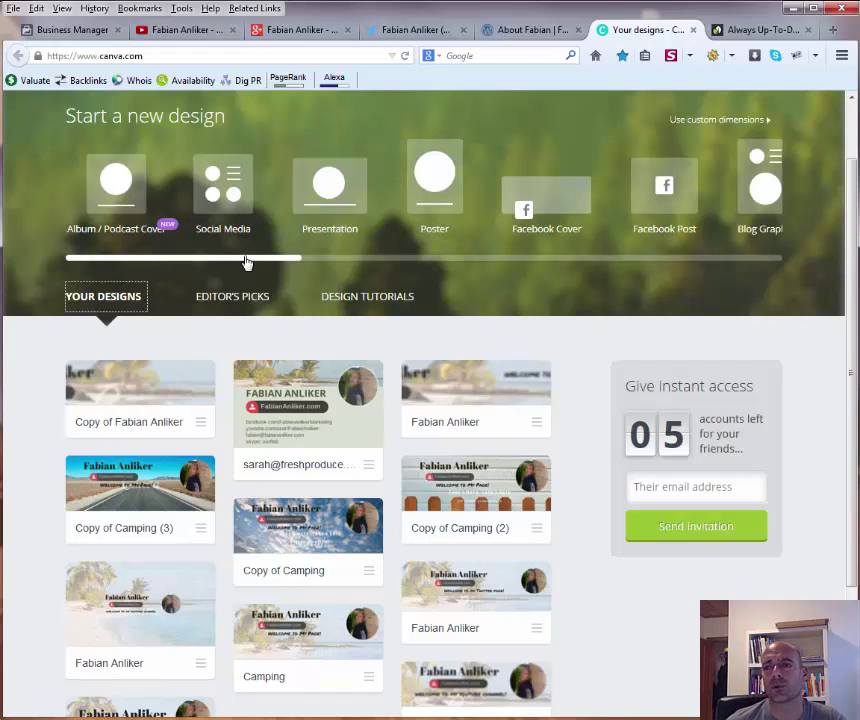
{"action": "left_click", "coordinate": [678, 122]}
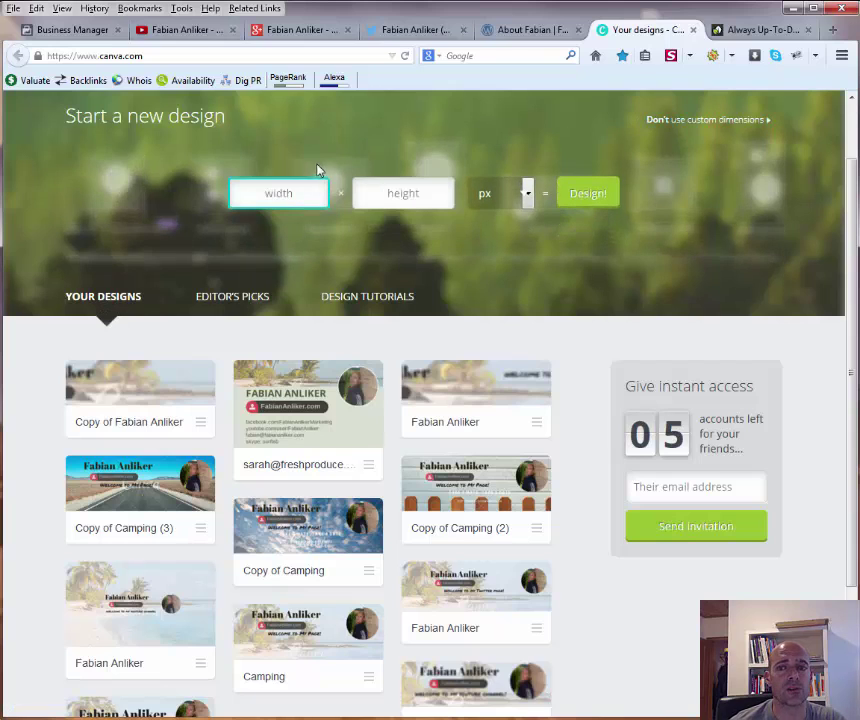
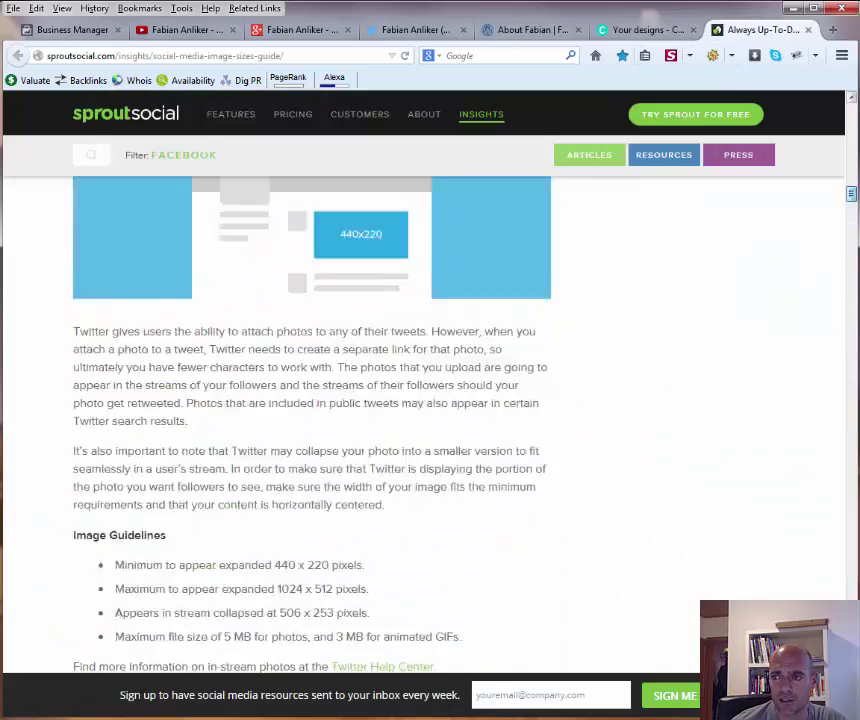
Scroll through the Facebook, Google+, Pinterest, LinkedIn and YouTube image-size sections, then return to the top
{"action": "scroll", "coordinate": [598, 423], "scroll_direction": "down", "scroll_amount": 10}
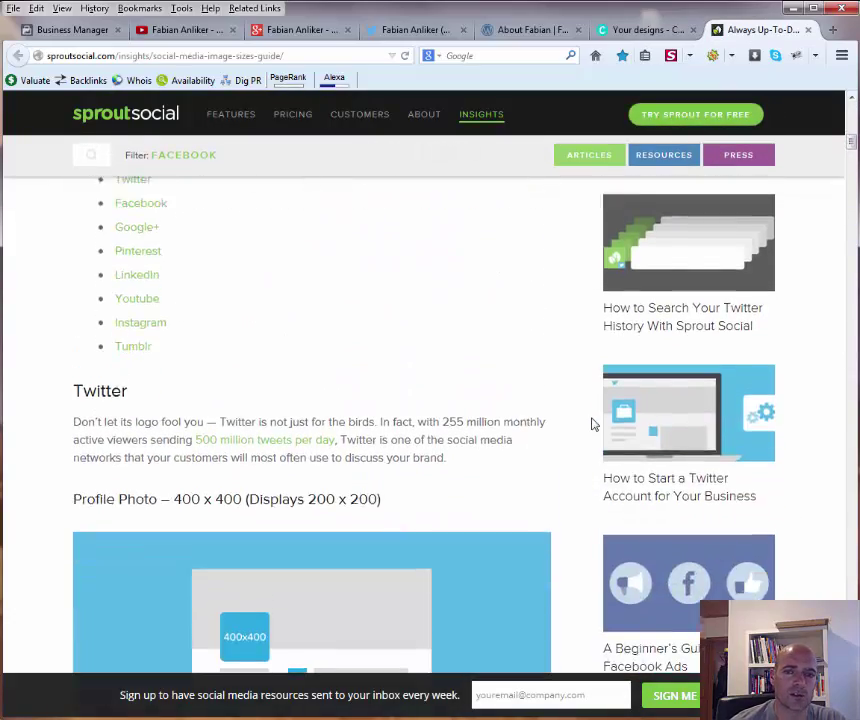
{"action": "scroll", "coordinate": [591, 424], "scroll_direction": "up", "scroll_amount": 3}
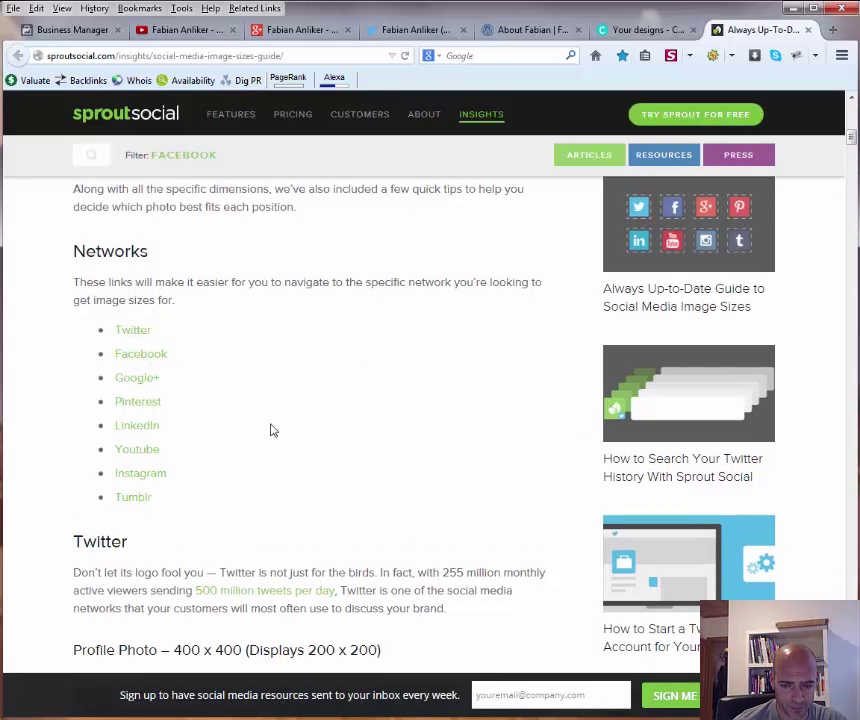
{"action": "scroll", "coordinate": [270, 430], "scroll_direction": "down", "scroll_amount": 3}
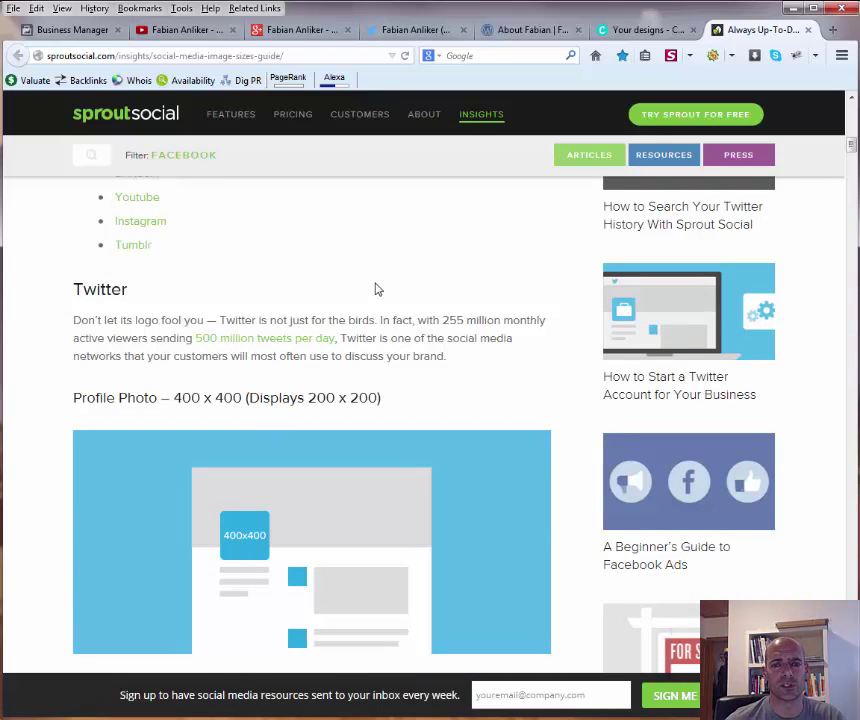
{"action": "scroll", "coordinate": [263, 288], "scroll_direction": "down", "scroll_amount": 1}
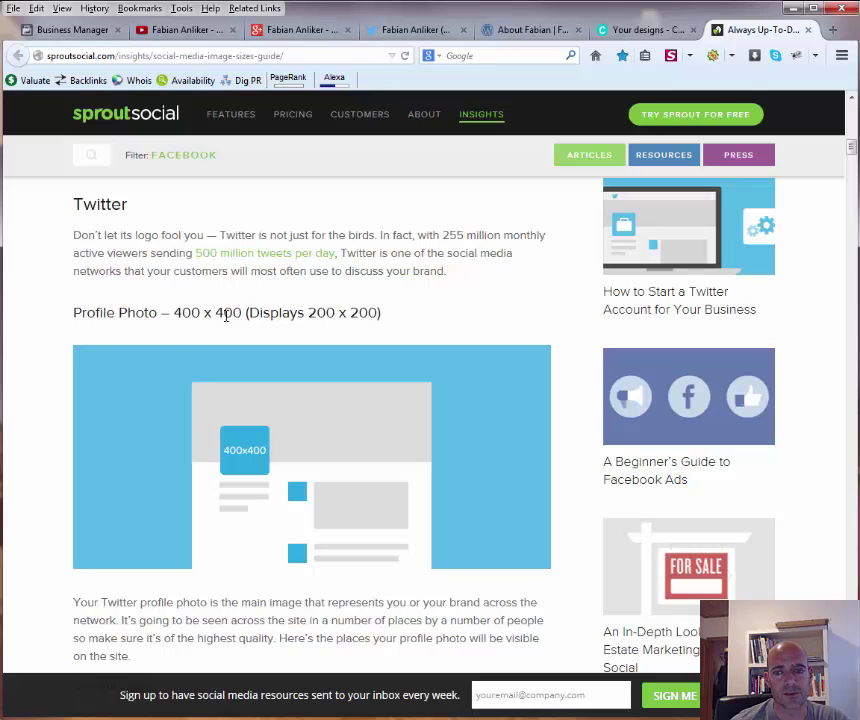
{"action": "scroll", "coordinate": [322, 318], "scroll_direction": "down", "scroll_amount": 10}
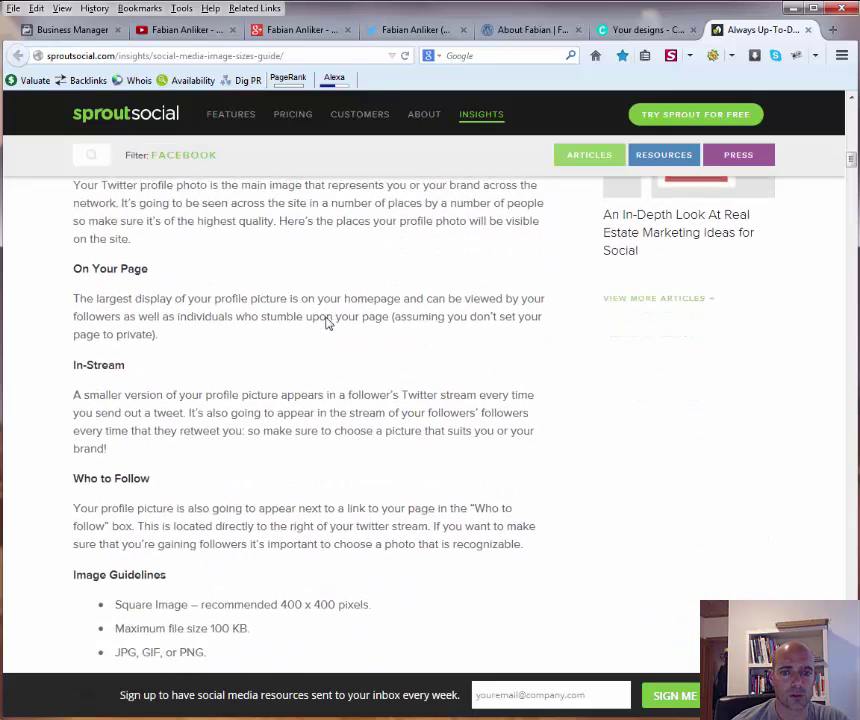
{"action": "scroll", "coordinate": [322, 322], "scroll_direction": "up", "scroll_amount": 2}
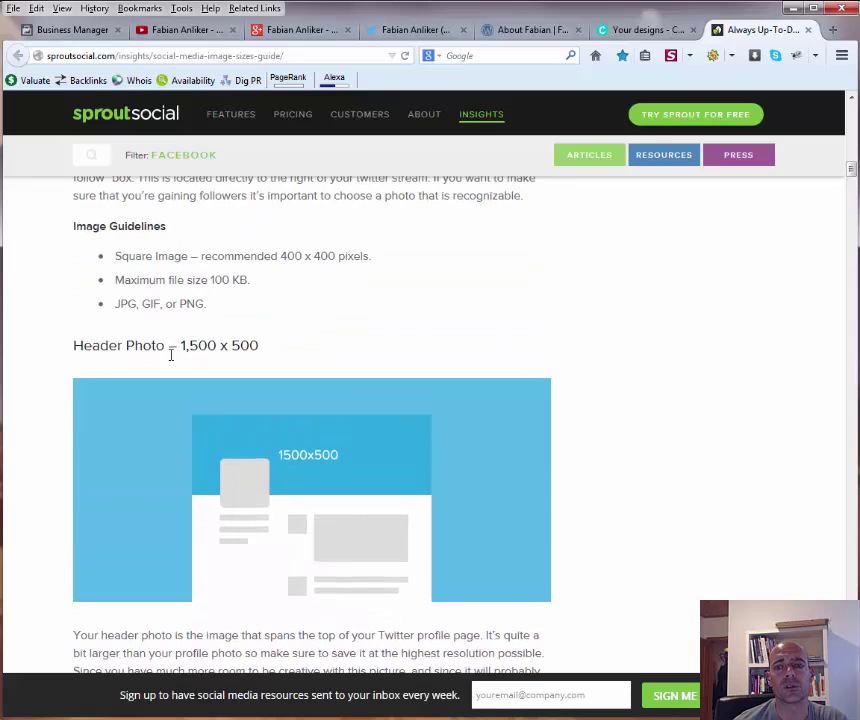
{"action": "scroll", "coordinate": [310, 357], "scroll_direction": "down", "scroll_amount": 11}
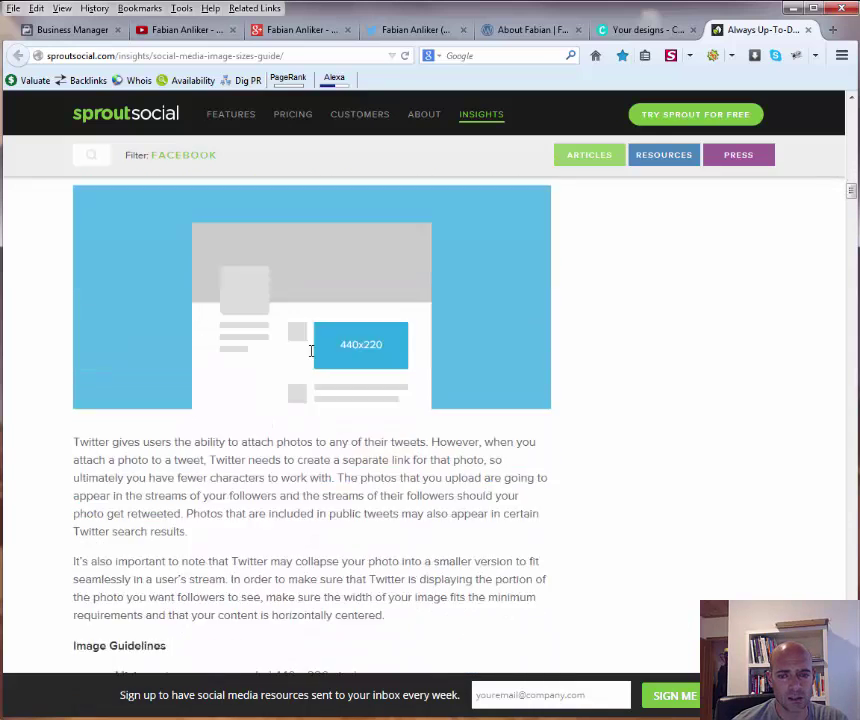
{"action": "scroll", "coordinate": [310, 357], "scroll_direction": "down", "scroll_amount": 3}
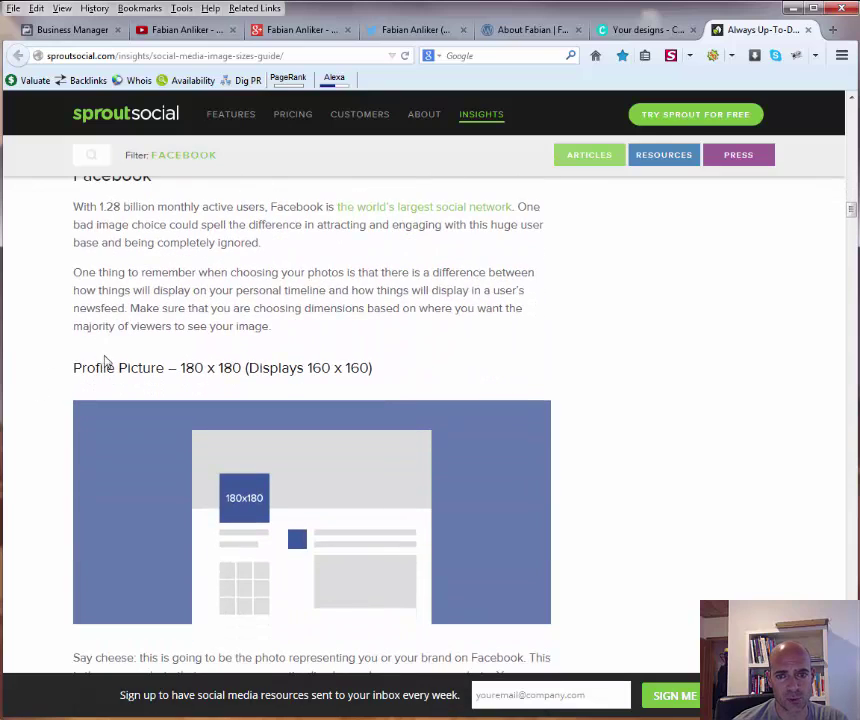
{"action": "scroll", "coordinate": [316, 360], "scroll_direction": "down", "scroll_amount": 5}
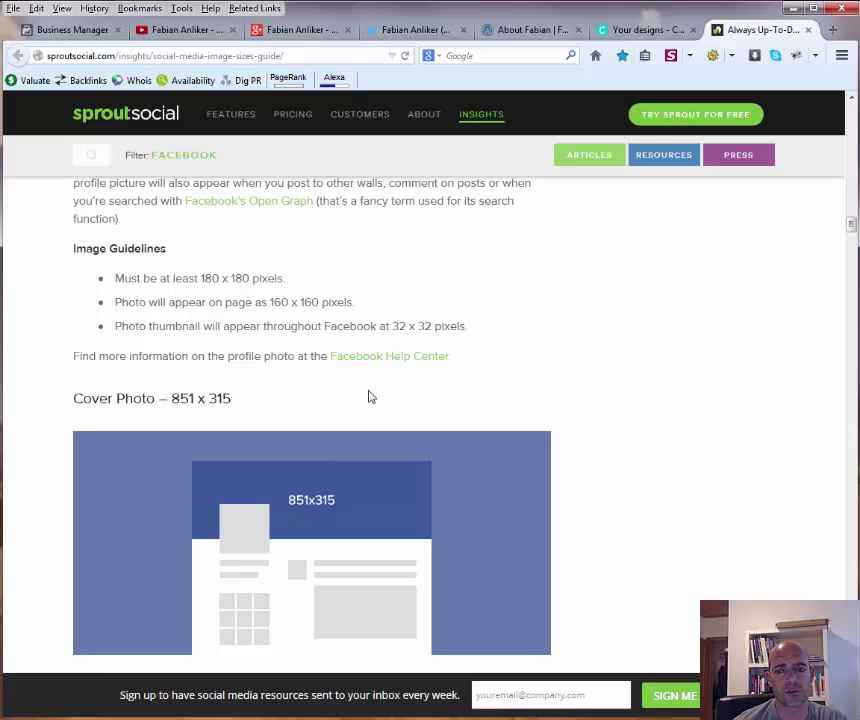
{"action": "scroll", "coordinate": [369, 397], "scroll_direction": "down", "scroll_amount": 8}
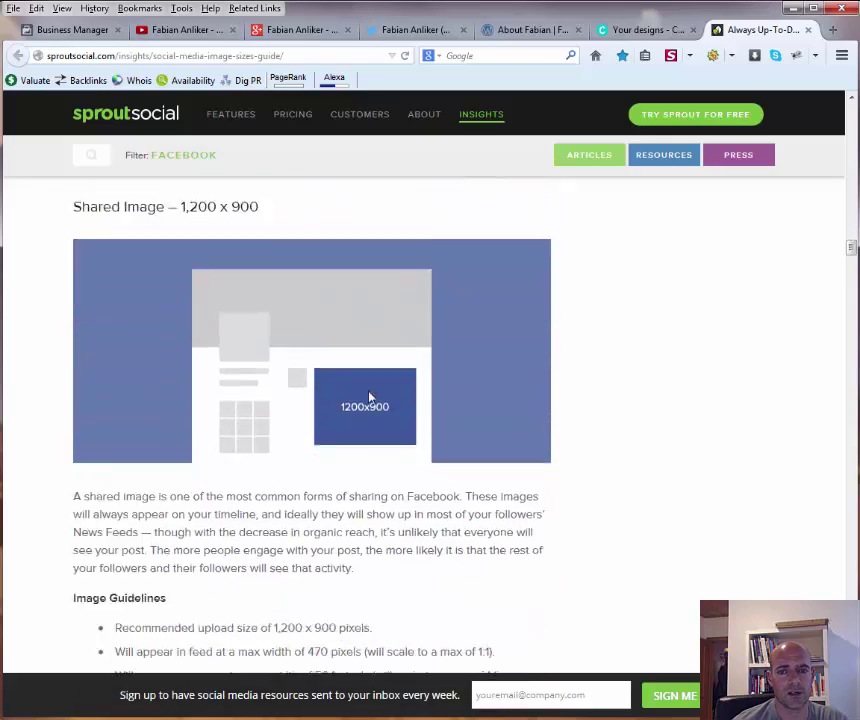
{"action": "scroll", "coordinate": [369, 397], "scroll_direction": "down", "scroll_amount": 15}
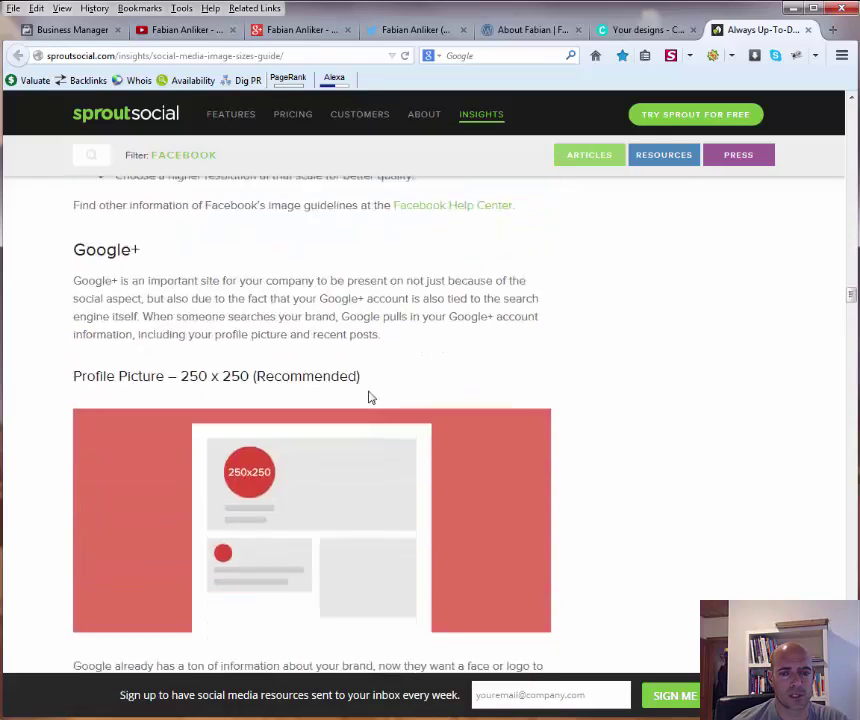
{"action": "scroll", "coordinate": [369, 397], "scroll_direction": "down", "scroll_amount": 3}
{"action": "scroll", "coordinate": [369, 397], "scroll_direction": "up", "scroll_amount": 4}
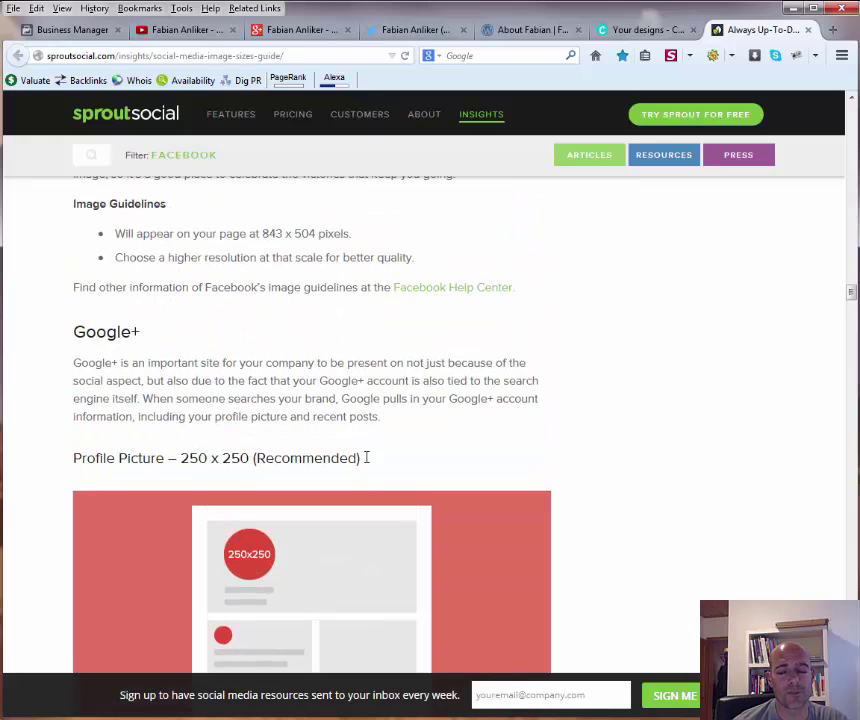
{"action": "scroll", "coordinate": [366, 457], "scroll_direction": "down", "scroll_amount": 18}
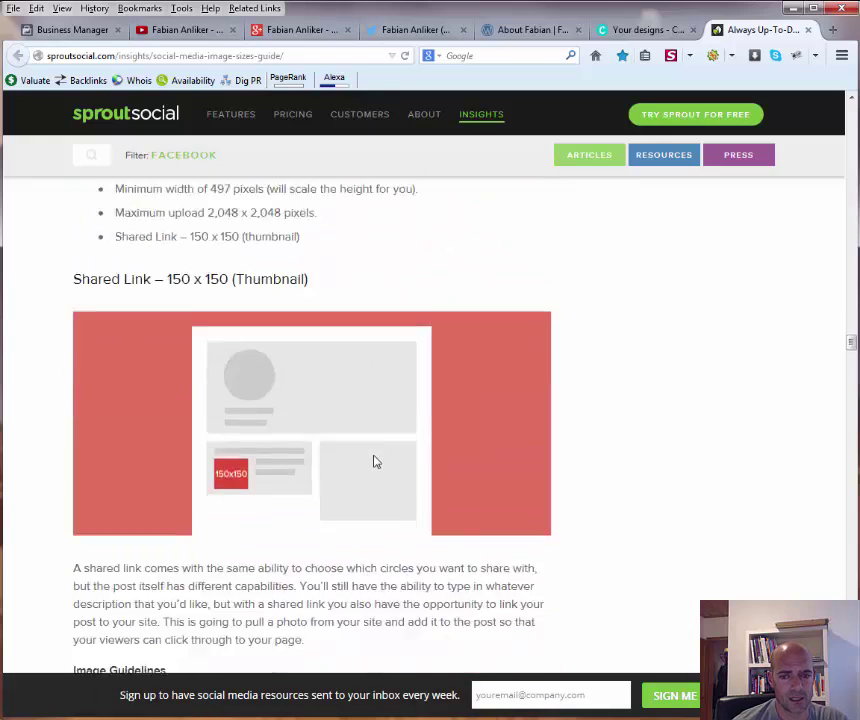
{"action": "scroll", "coordinate": [375, 461], "scroll_direction": "down", "scroll_amount": 8}
{"action": "scroll", "coordinate": [372, 461], "scroll_direction": "up", "scroll_amount": 2}
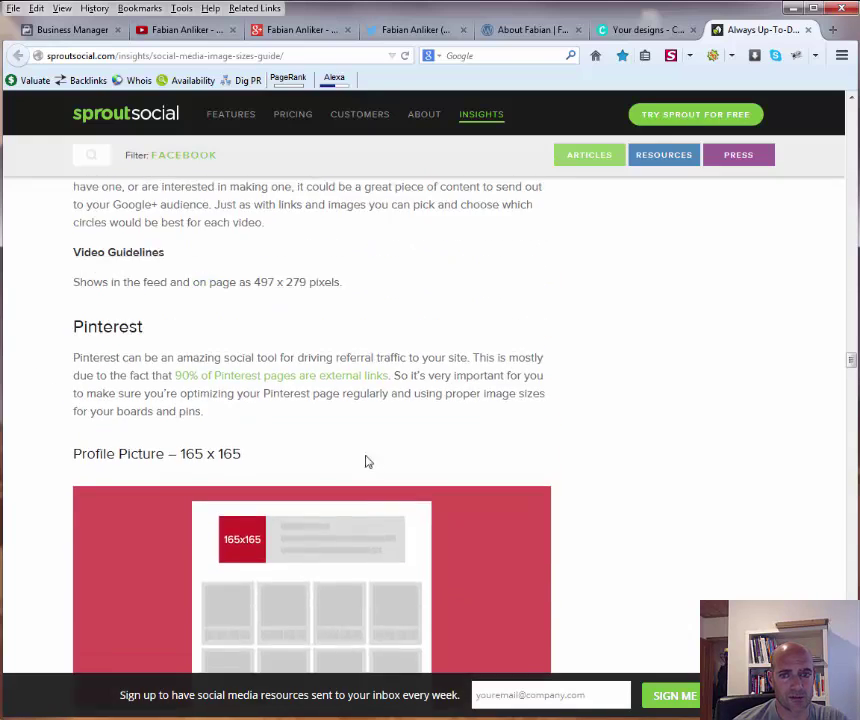
{"action": "scroll", "coordinate": [190, 437], "scroll_direction": "down", "scroll_amount": 15}
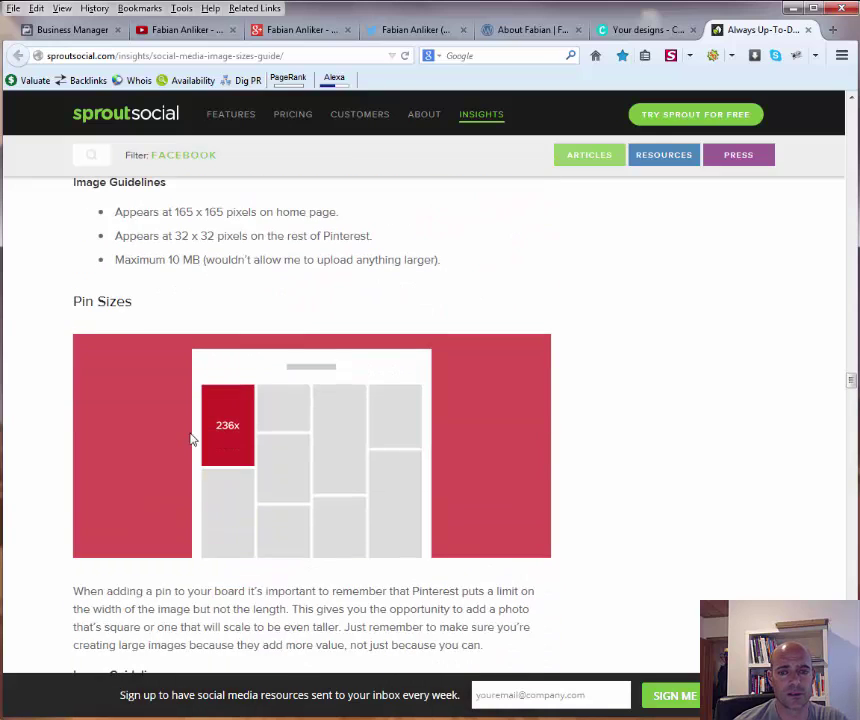
{"action": "scroll", "coordinate": [190, 437], "scroll_direction": "down", "scroll_amount": 4}
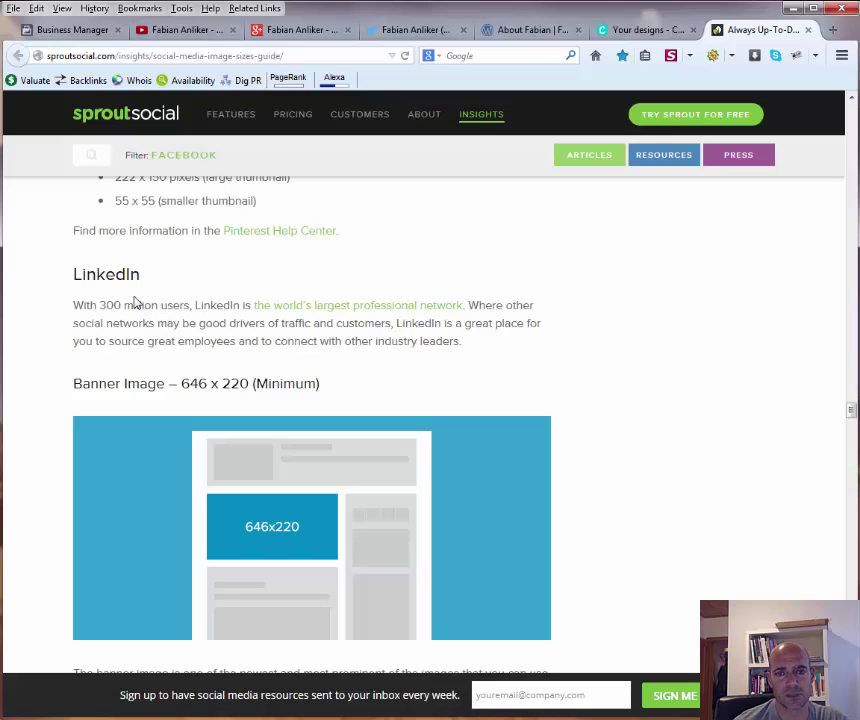
{"action": "scroll", "coordinate": [135, 302], "scroll_direction": "down", "scroll_amount": 12}
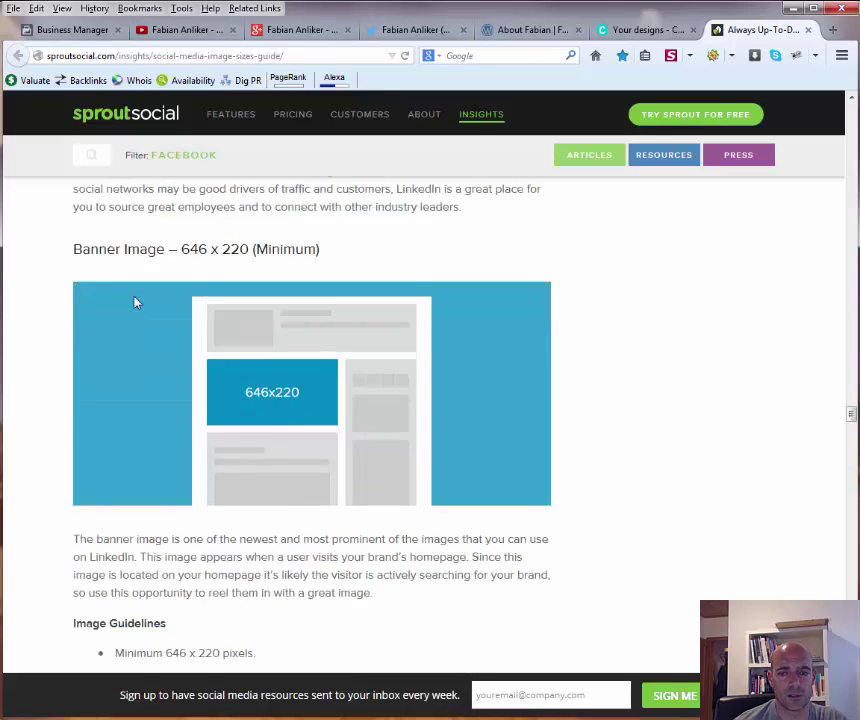
{"action": "scroll", "coordinate": [135, 302], "scroll_direction": "down", "scroll_amount": 12}
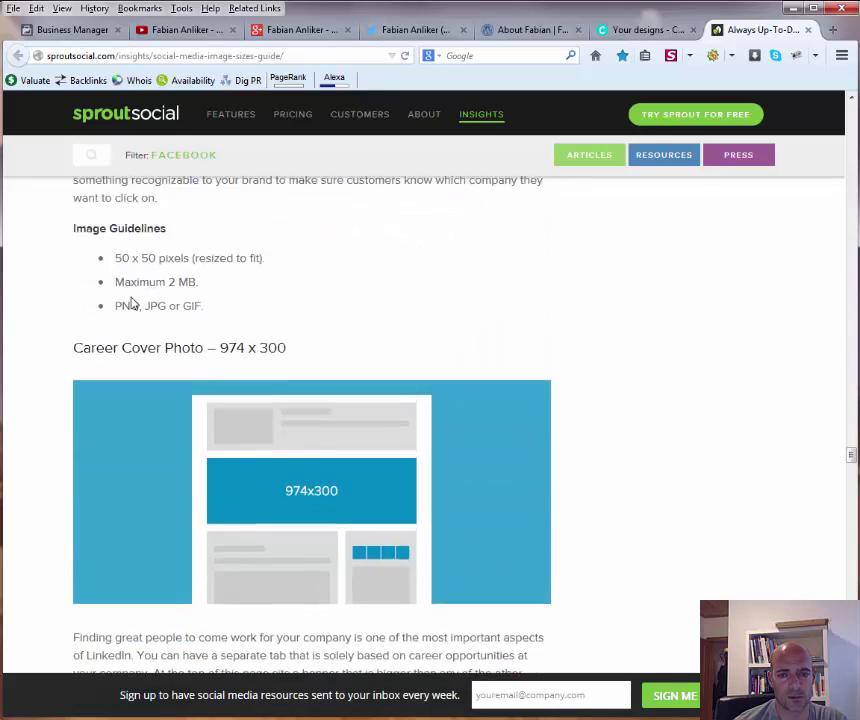
{"action": "scroll", "coordinate": [133, 302], "scroll_direction": "up", "scroll_amount": 2}
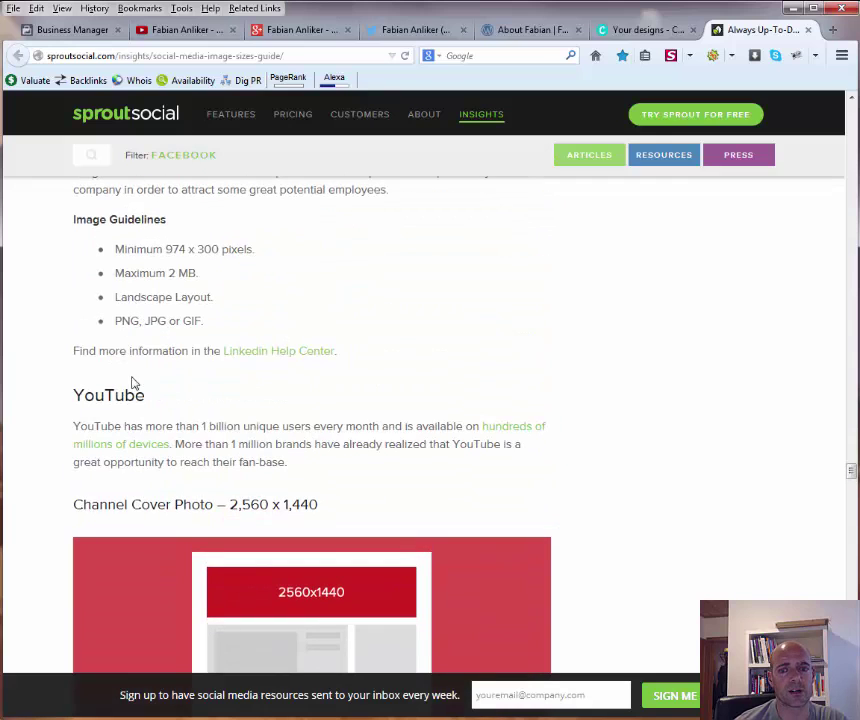
{"action": "scroll", "coordinate": [165, 397], "scroll_direction": "down", "scroll_amount": 2}
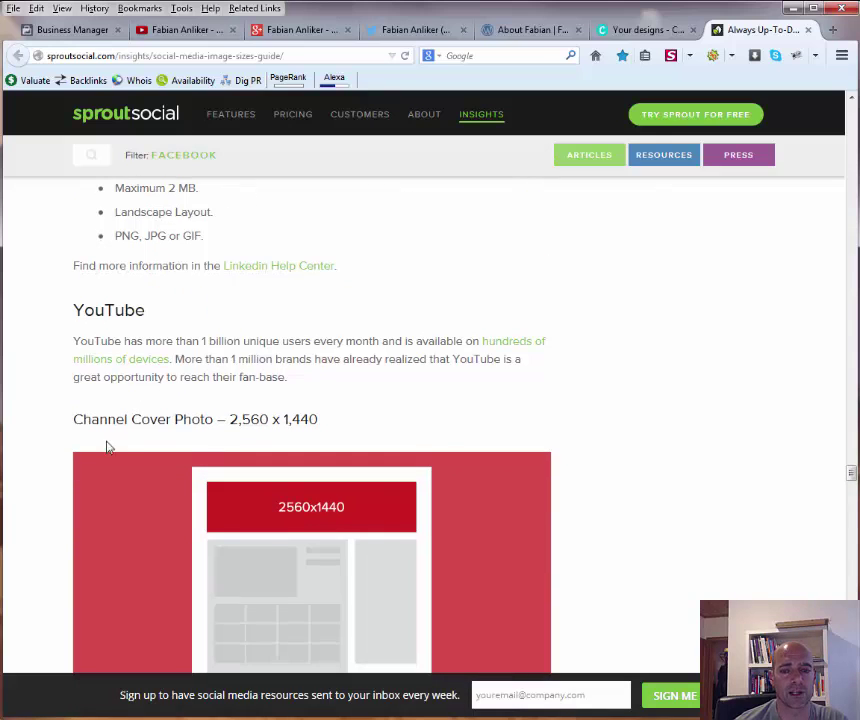
{"action": "scroll", "coordinate": [318, 437], "scroll_direction": "down", "scroll_amount": 11}
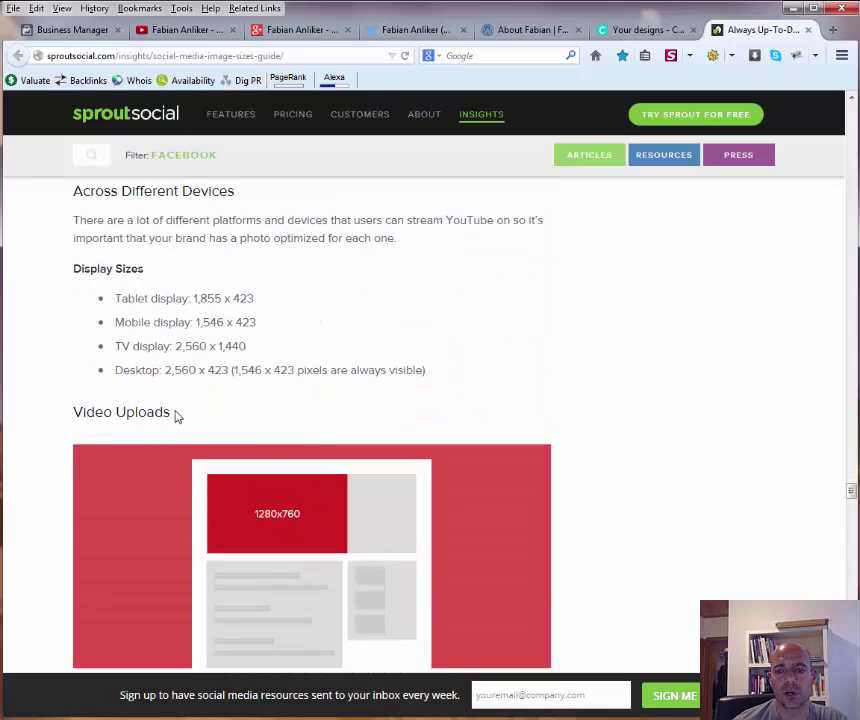
{"action": "scroll", "coordinate": [354, 412], "scroll_direction": "down", "scroll_amount": 6}
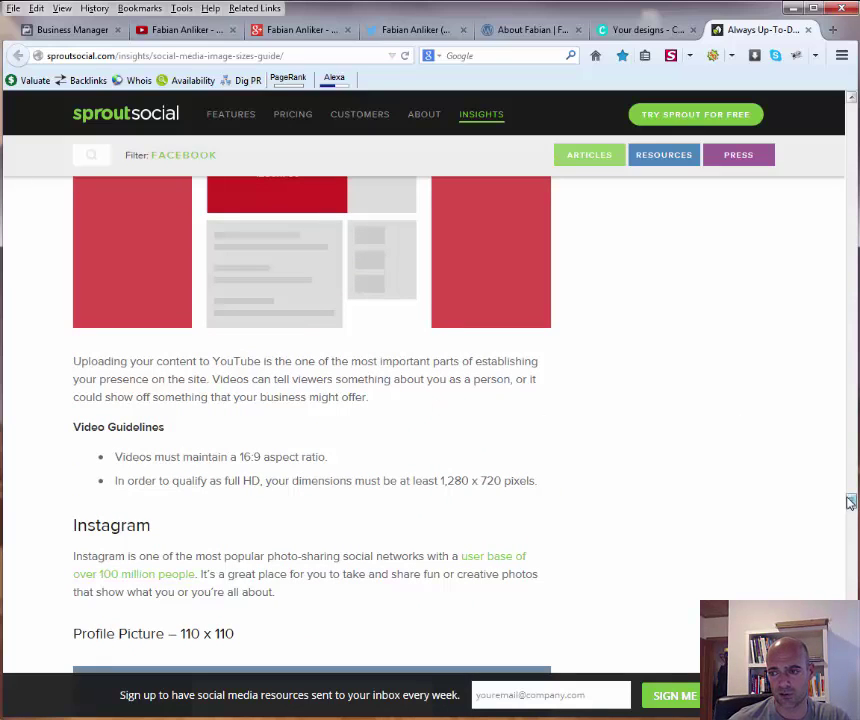
{"action": "left_click_drag", "start_coordinate": [851, 503], "coordinate": [848, 105]}
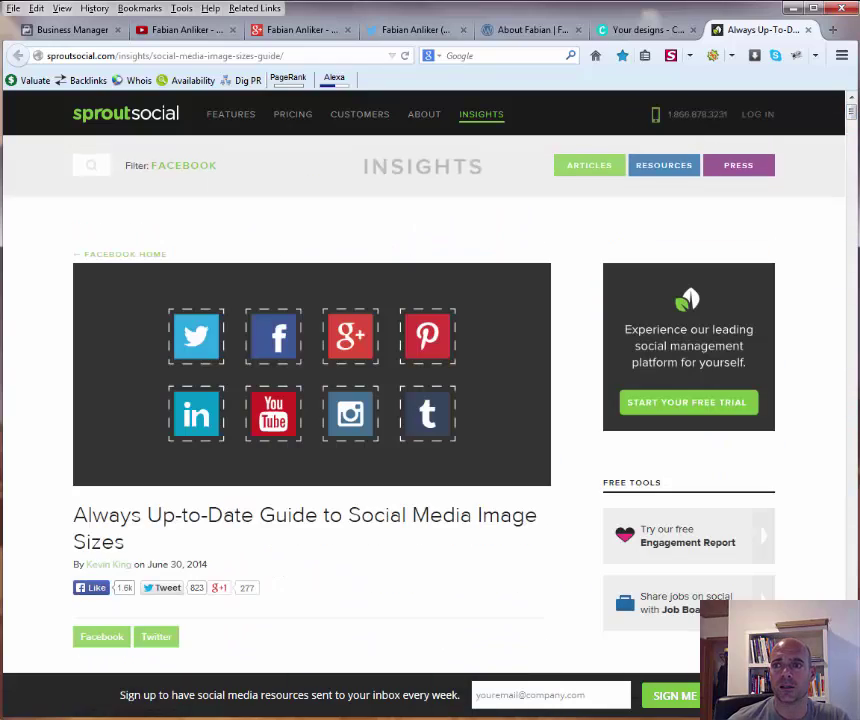
Start a new Facebook Cover design from the Your designs page
{"action": "left_click", "coordinate": [640, 30]}
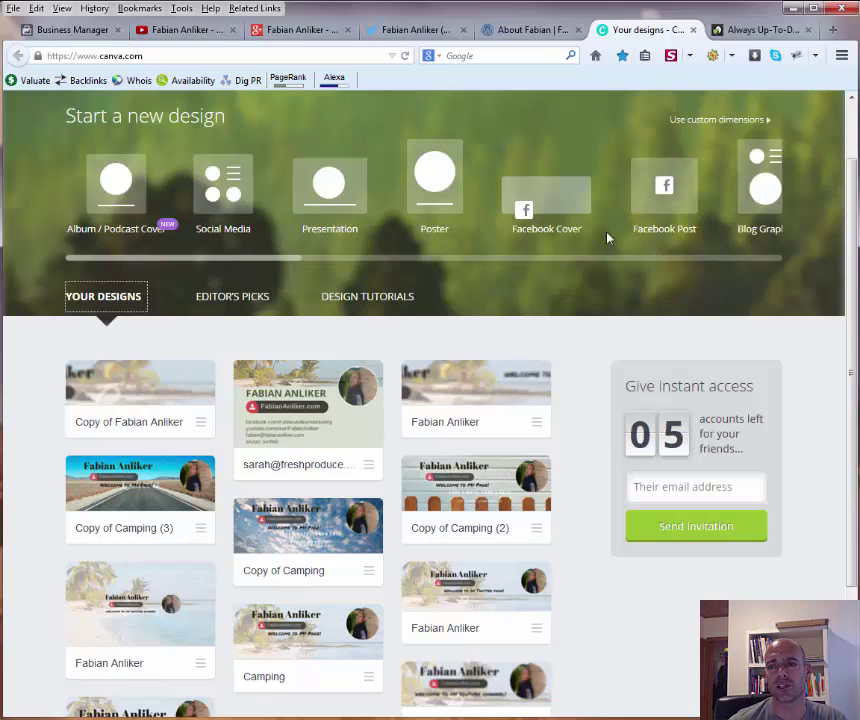
{"action": "left_click", "coordinate": [539, 201]}
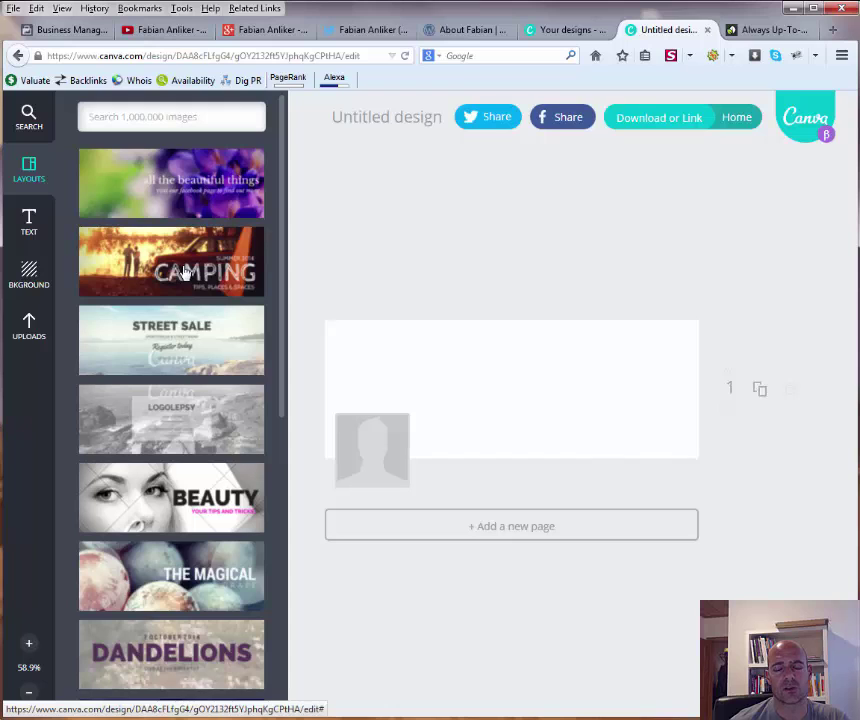
Apply the Camping layout to the cover and delete its CAMPING heading
{"action": "left_click", "coordinate": [258, 297]}
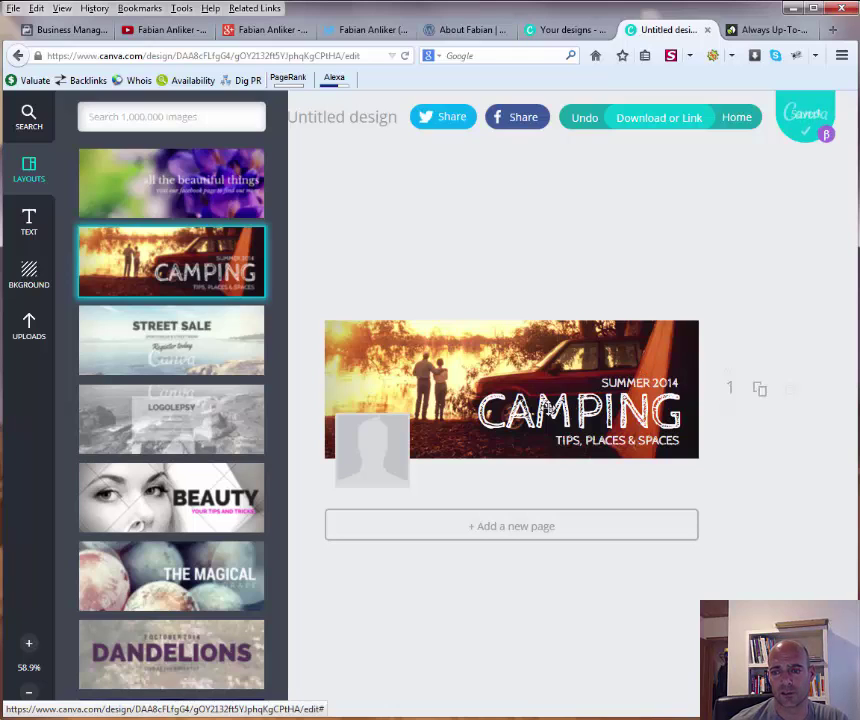
{"action": "left_click", "coordinate": [562, 409]}
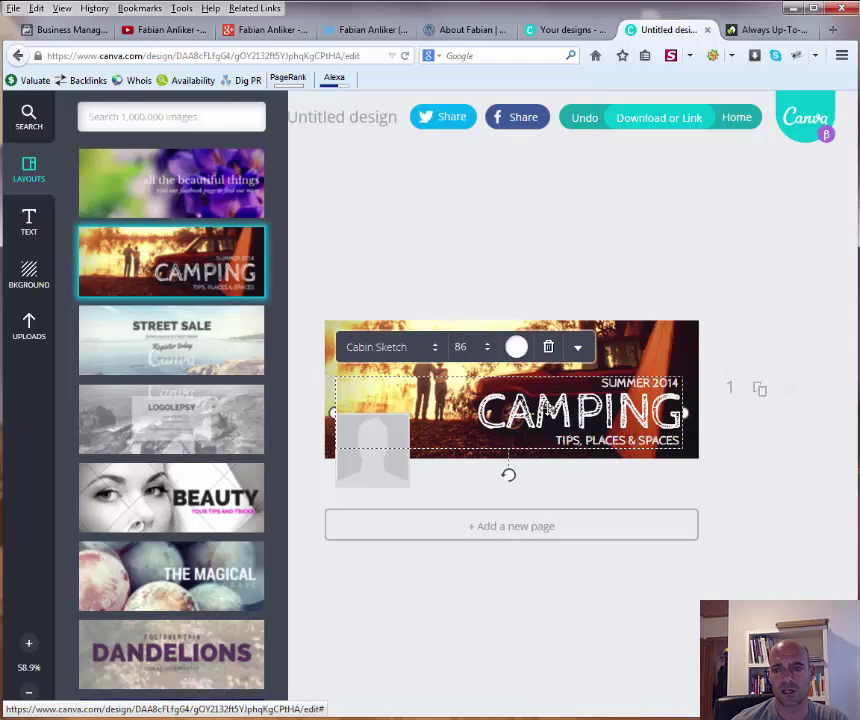
{"action": "left_click", "coordinate": [548, 349]}
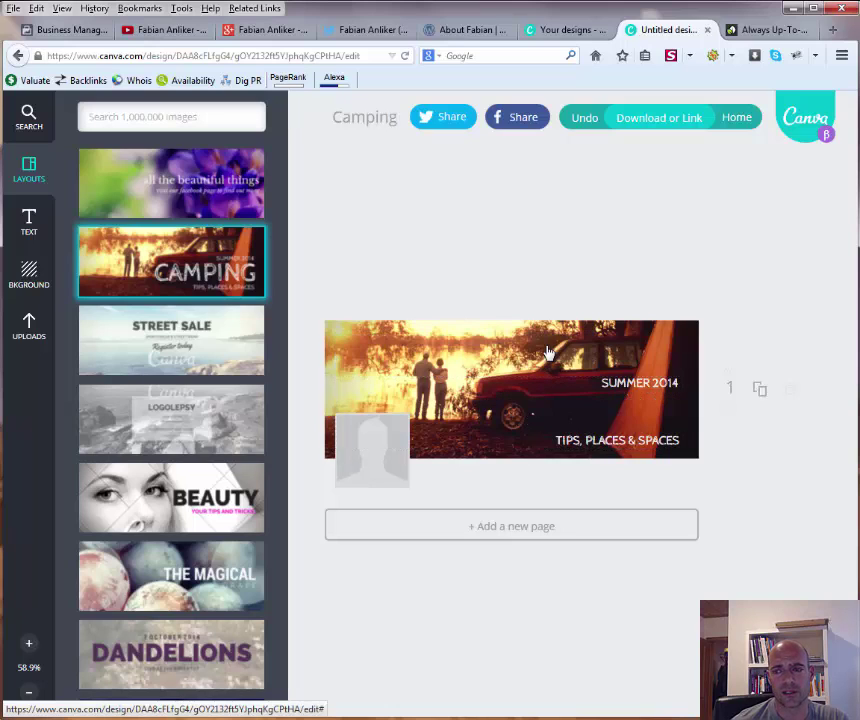
Add a 'Test' heading and place it in the banner's upper-left corner
{"action": "left_click", "coordinate": [28, 222]}
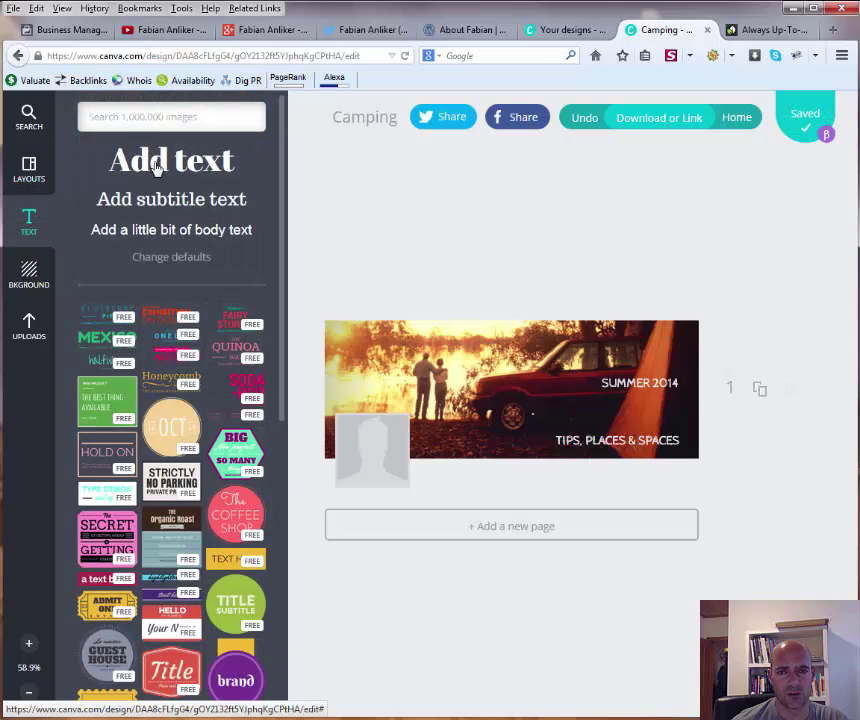
{"action": "left_click", "coordinate": [158, 162]}
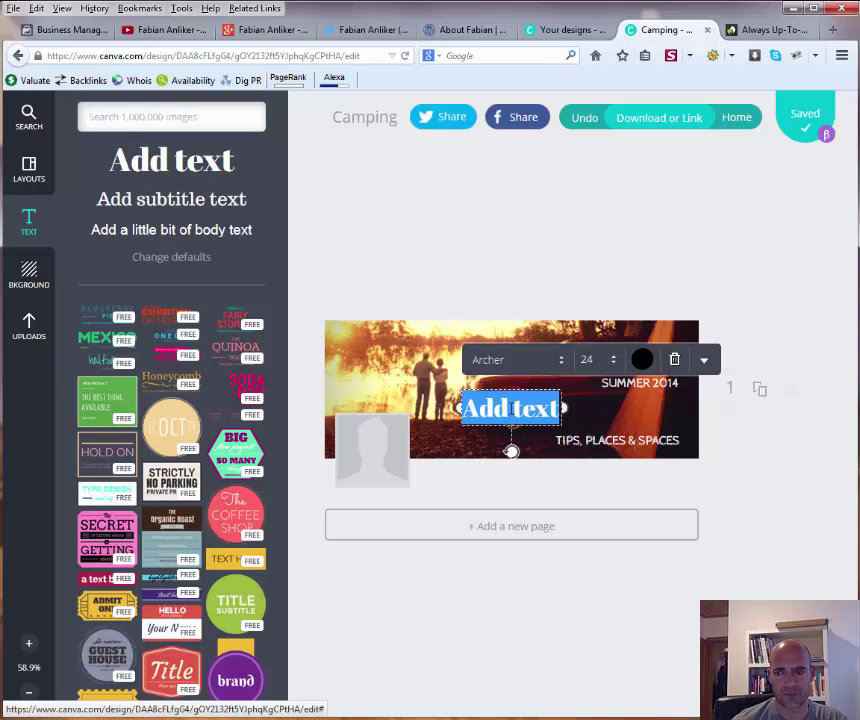
{"action": "key", "text": "BackSpace"}
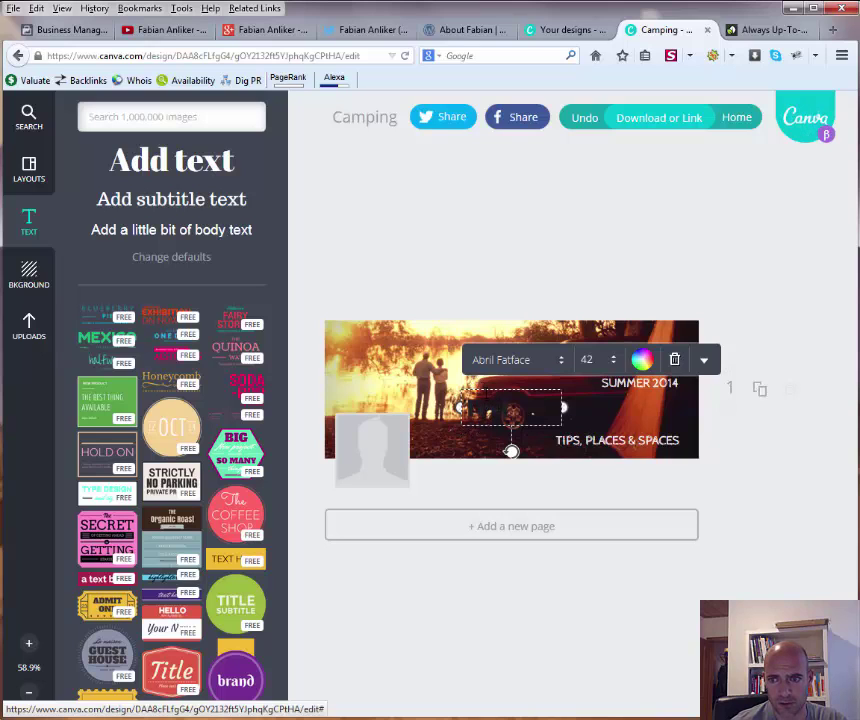
{"action": "left_click_drag", "start_coordinate": [486, 388], "coordinate": [368, 327]}
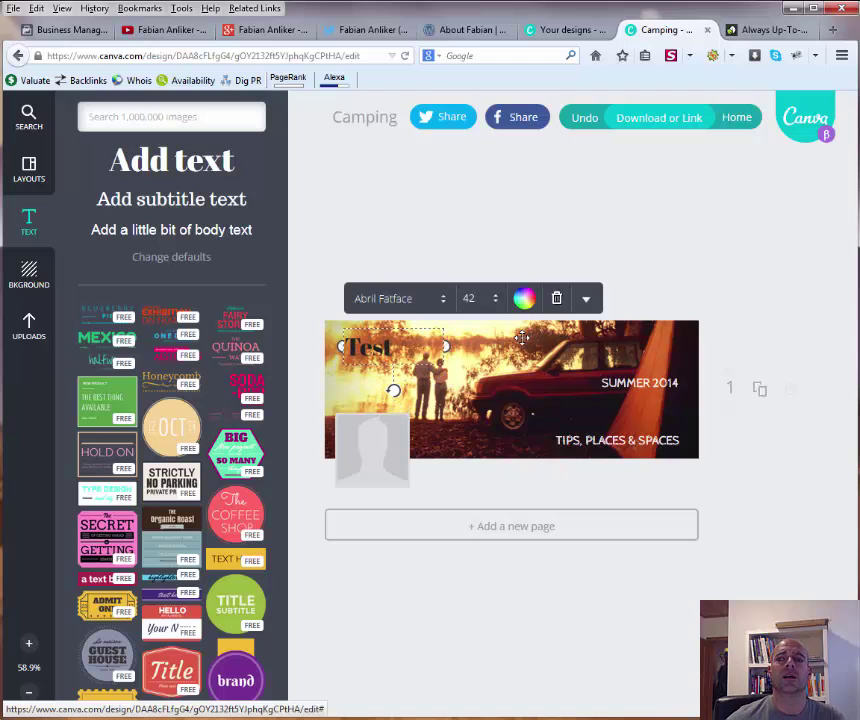
{"action": "left_click", "coordinate": [522, 338]}
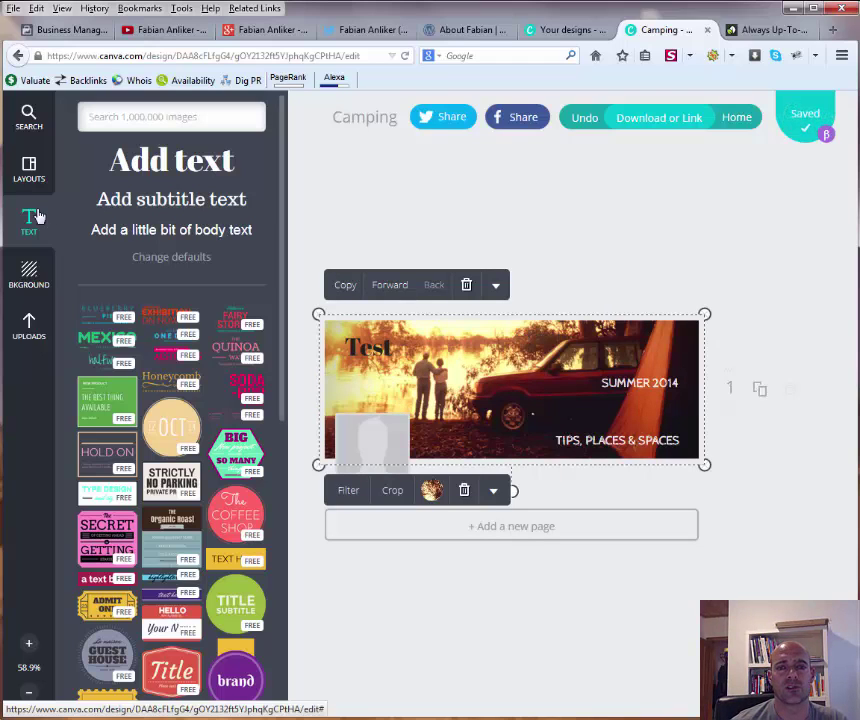
Browse the available cover layouts, then select the sunset background photo
{"action": "left_click", "coordinate": [29, 165]}
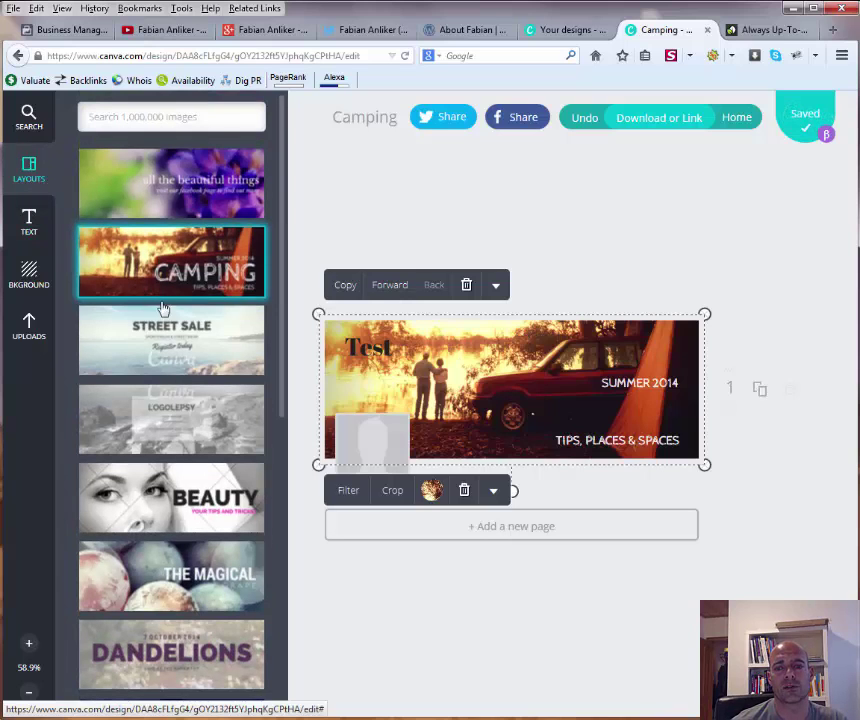
{"action": "scroll", "coordinate": [165, 315], "scroll_direction": "down", "scroll_amount": 5}
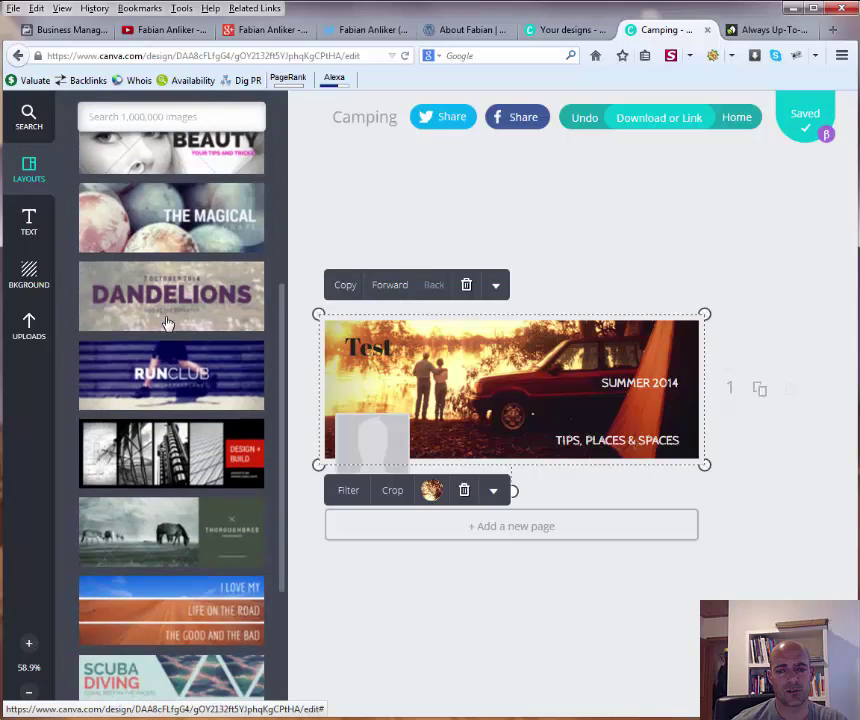
{"action": "scroll", "coordinate": [167, 323], "scroll_direction": "down", "scroll_amount": 5}
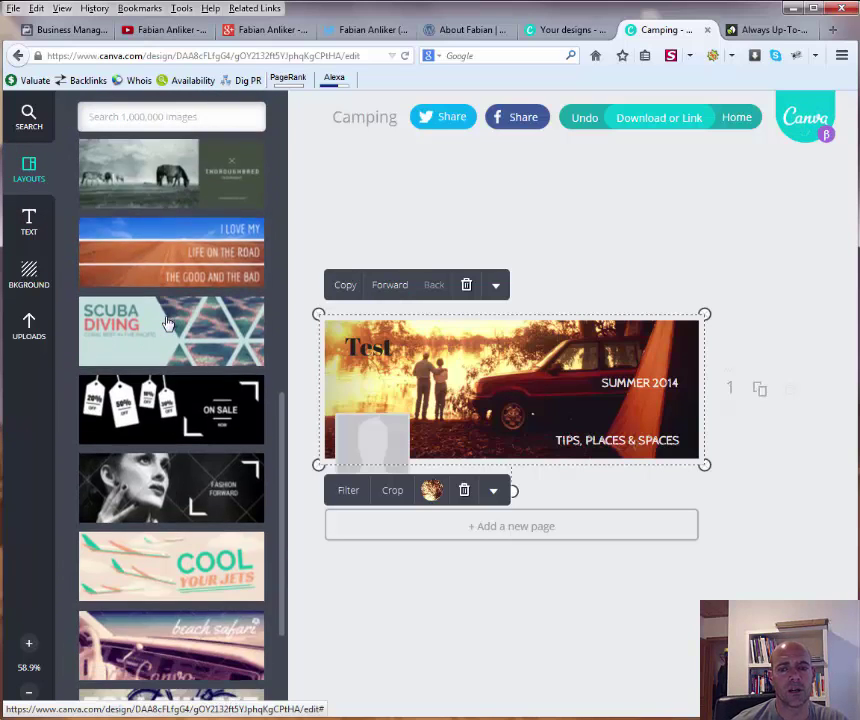
{"action": "scroll", "coordinate": [167, 323], "scroll_direction": "down", "scroll_amount": 6}
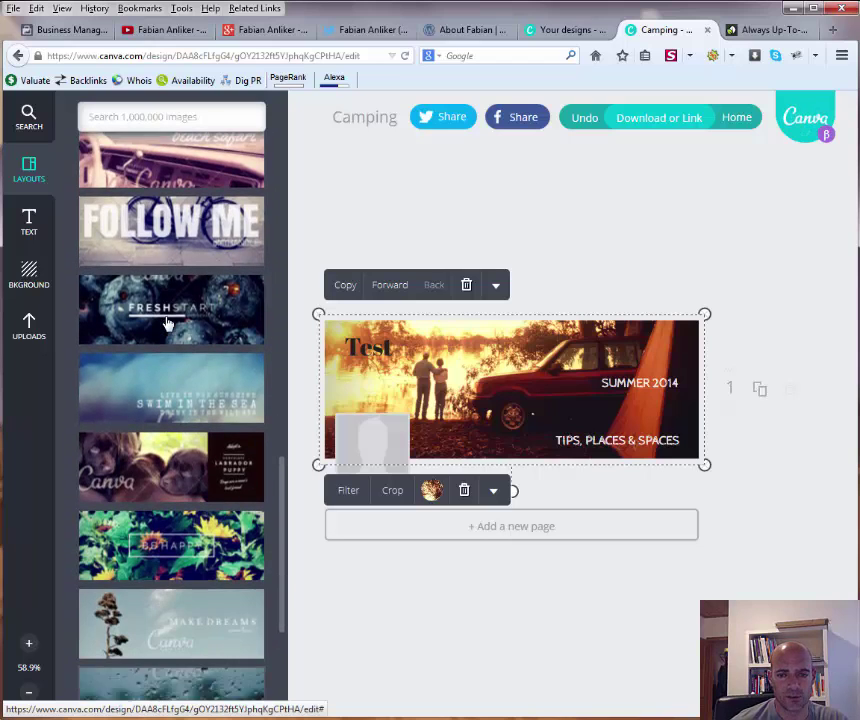
{"action": "scroll", "coordinate": [167, 323], "scroll_direction": "down", "scroll_amount": 7}
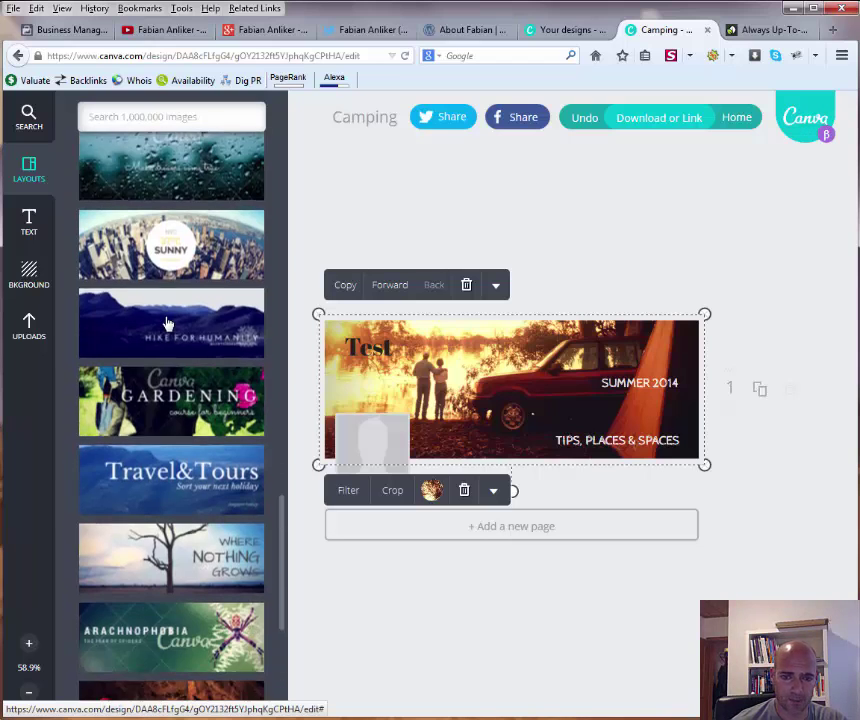
{"action": "scroll", "coordinate": [167, 323], "scroll_direction": "down", "scroll_amount": 4}
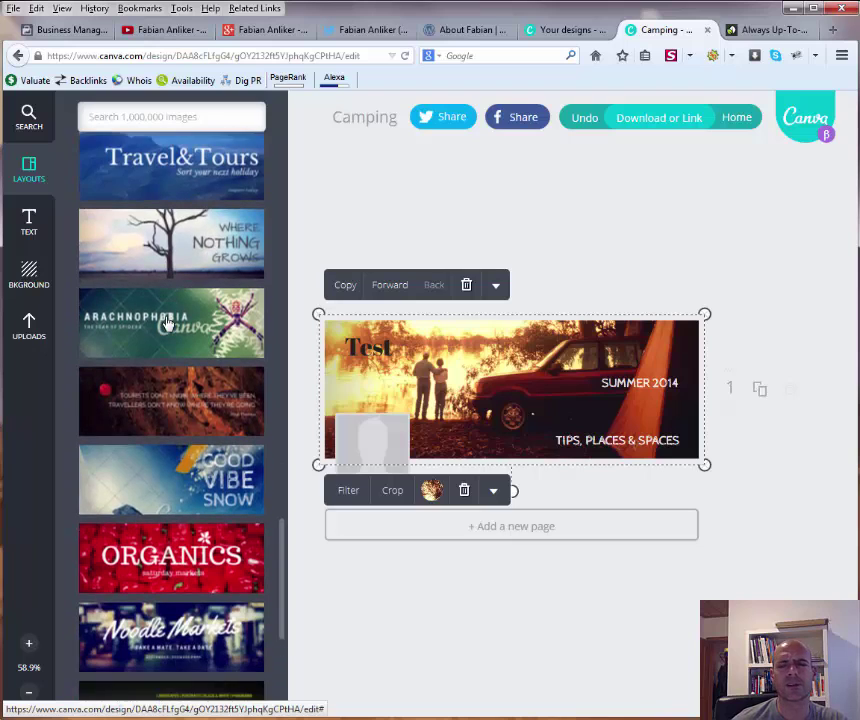
{"action": "scroll", "coordinate": [167, 323], "scroll_direction": "down", "scroll_amount": 1}
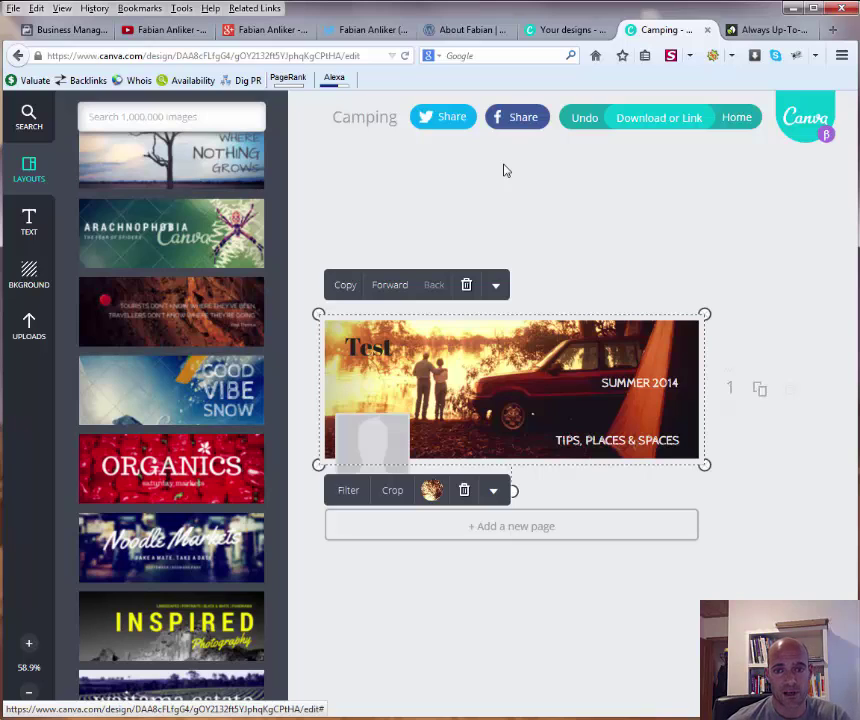
{"action": "left_click", "coordinate": [305, 191]}
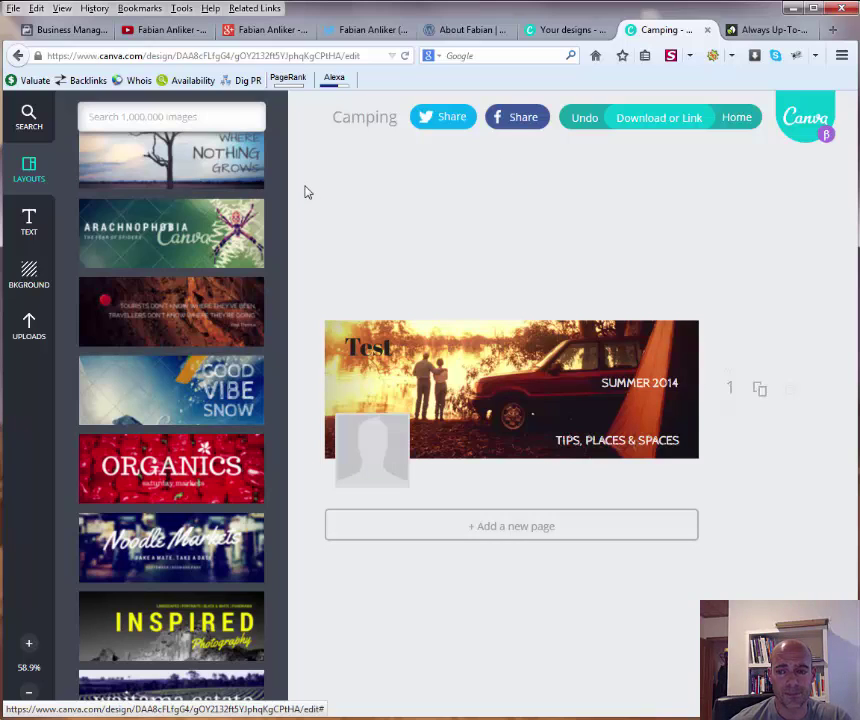
{"action": "left_click", "coordinate": [520, 359]}
Delete the sunset background photo and the Test heading
{"action": "left_click", "coordinate": [465, 285]}
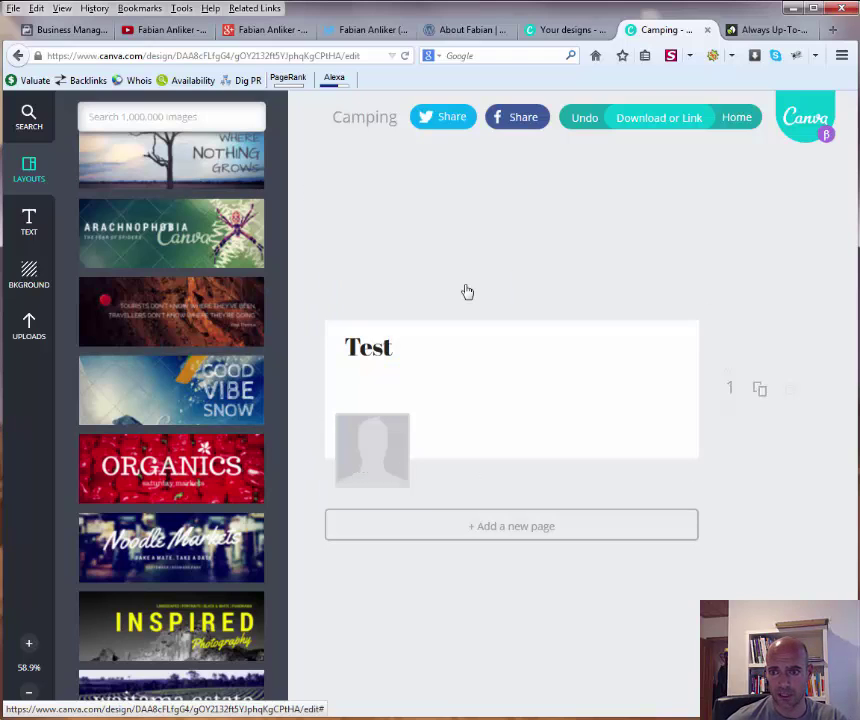
{"action": "left_click", "coordinate": [370, 347]}
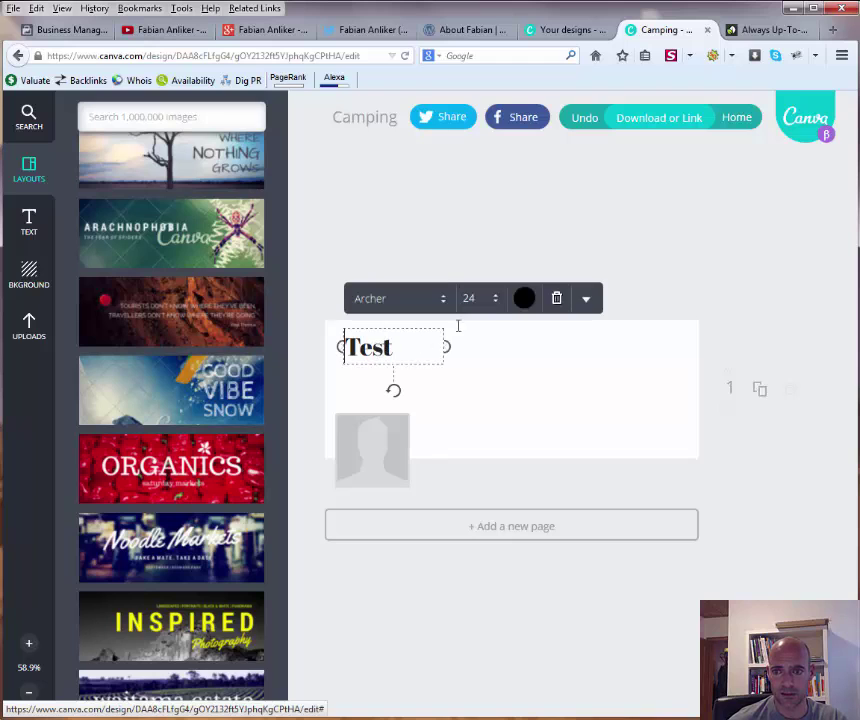
{"action": "left_click", "coordinate": [557, 299]}
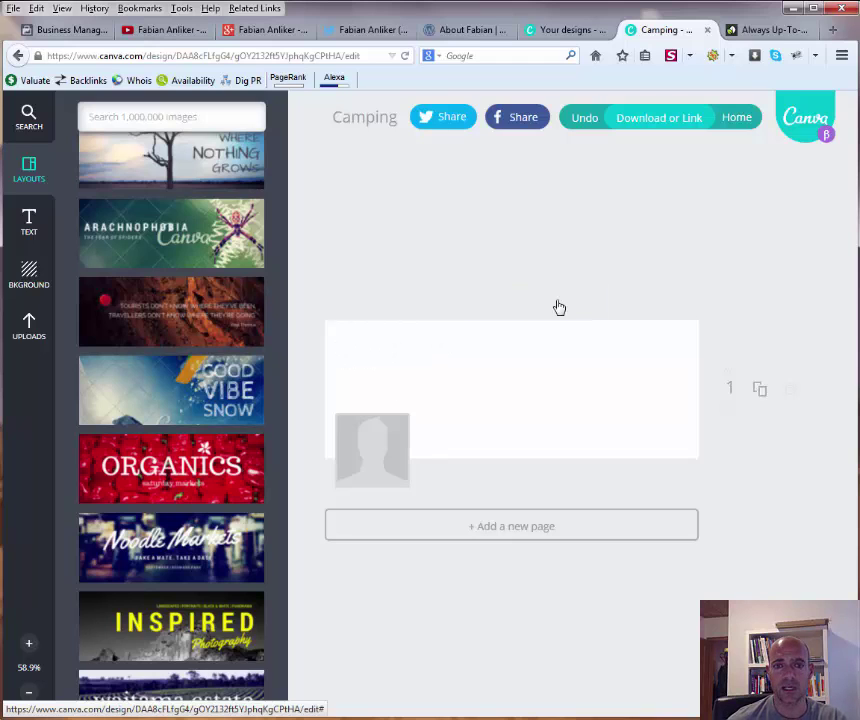
Give the banner the teal striped background
{"action": "left_click", "coordinate": [29, 276]}
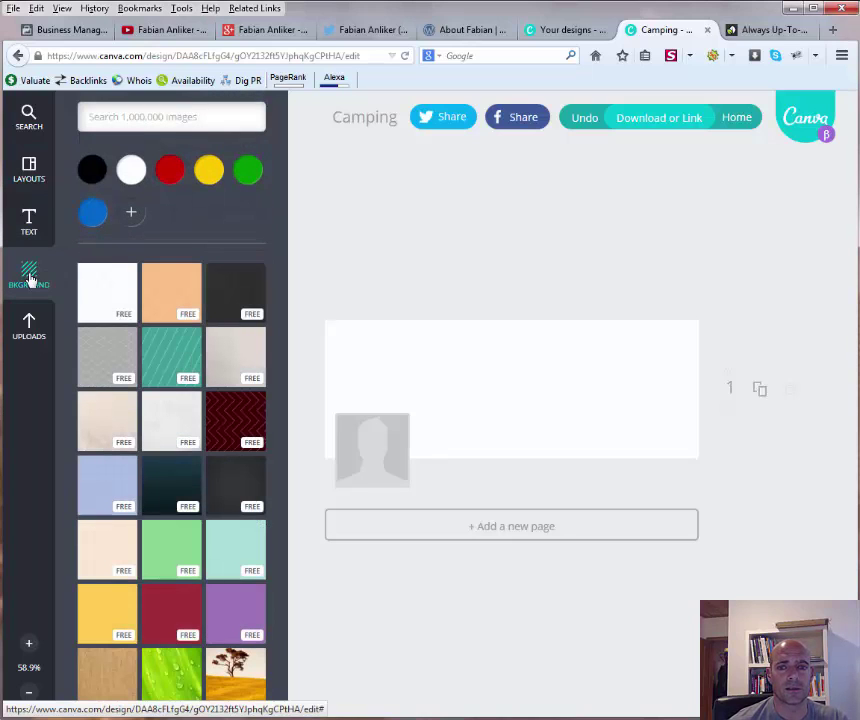
{"action": "scroll", "coordinate": [172, 408], "scroll_direction": "down", "scroll_amount": 2}
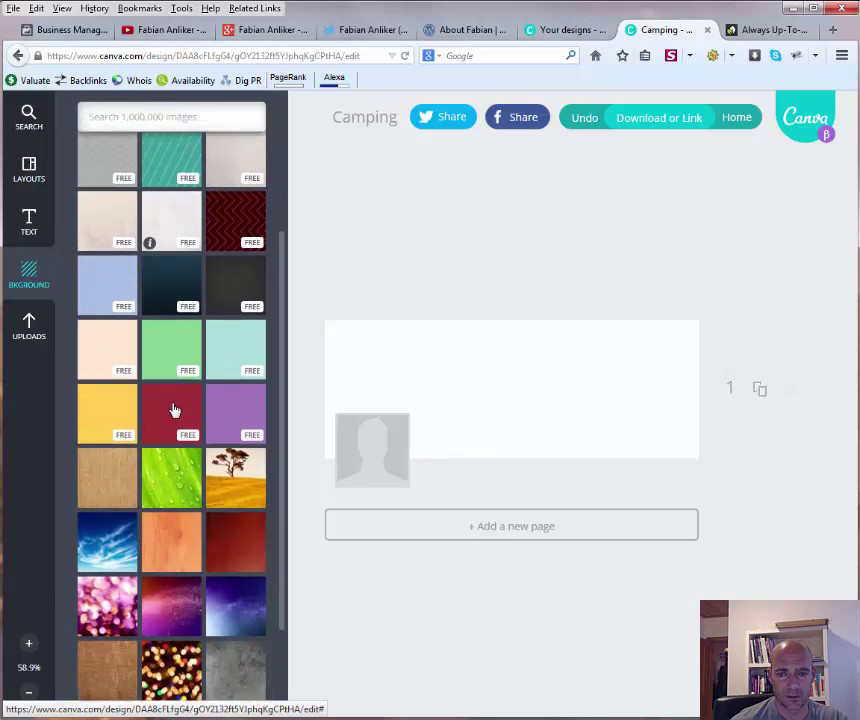
{"action": "scroll", "coordinate": [172, 408], "scroll_direction": "down", "scroll_amount": 1}
{"action": "scroll", "coordinate": [172, 408], "scroll_direction": "up", "scroll_amount": 3}
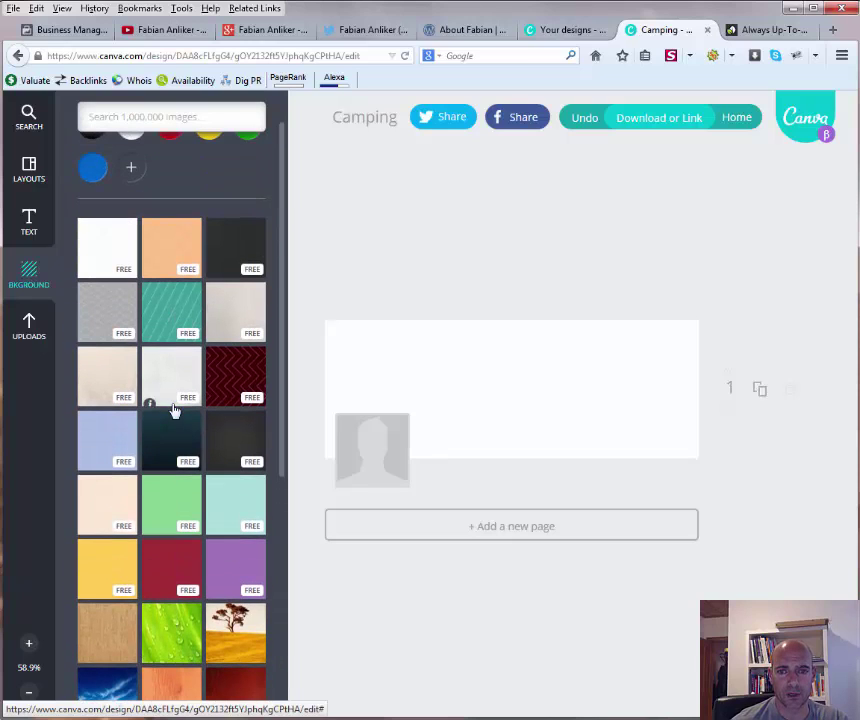
{"action": "left_click", "coordinate": [172, 300]}
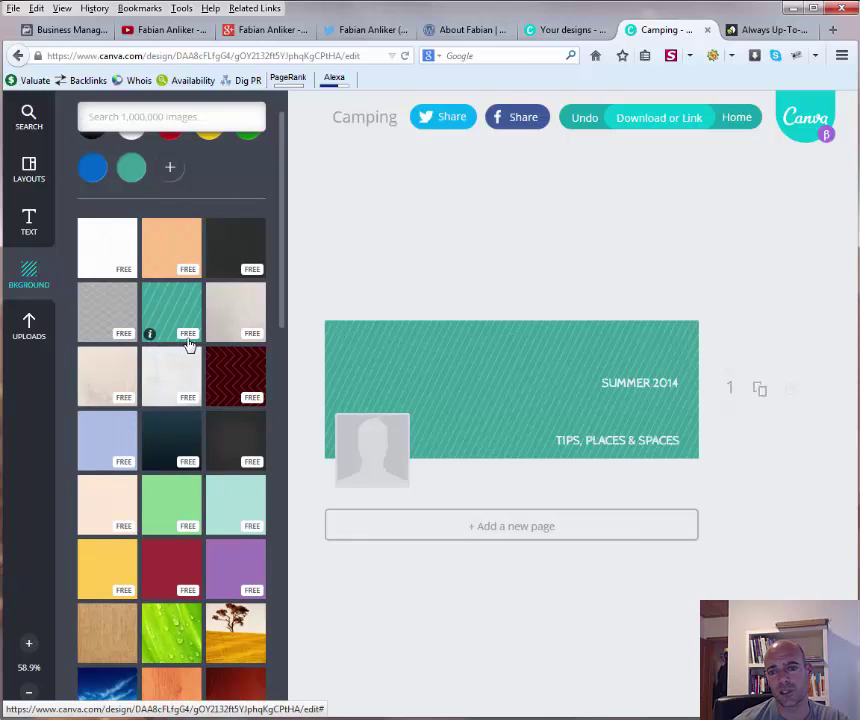
{"action": "scroll", "coordinate": [188, 343], "scroll_direction": "down", "scroll_amount": 7}
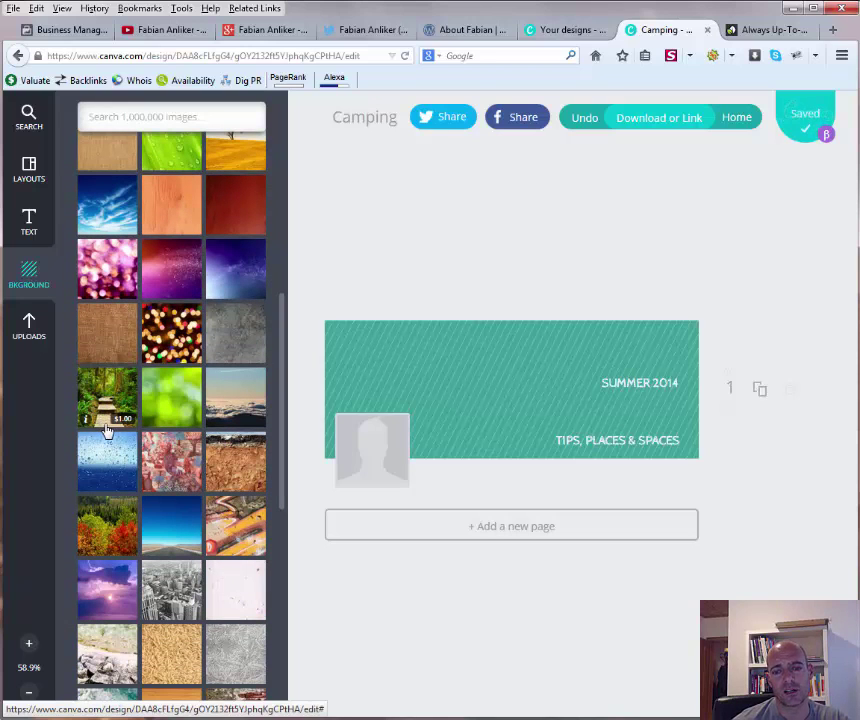
Set the forest-path photo as the cover background and browse further backgrounds
{"action": "left_click", "coordinate": [105, 398]}
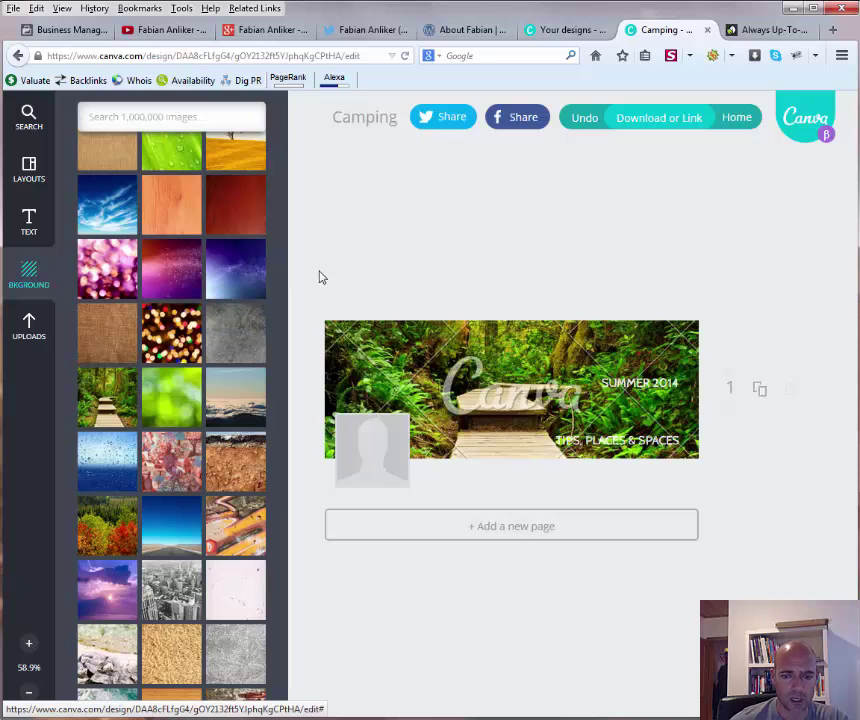
{"action": "scroll", "coordinate": [193, 369], "scroll_direction": "down", "scroll_amount": 3}
{"action": "scroll", "coordinate": [193, 369], "scroll_direction": "down", "scroll_amount": 5}
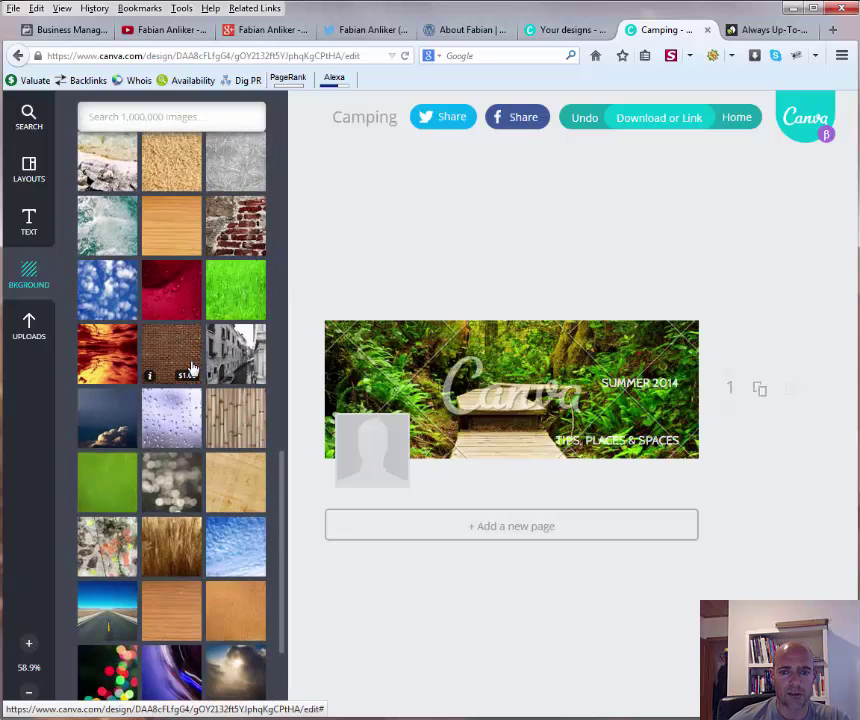
{"action": "scroll", "coordinate": [193, 369], "scroll_direction": "down", "scroll_amount": 3}
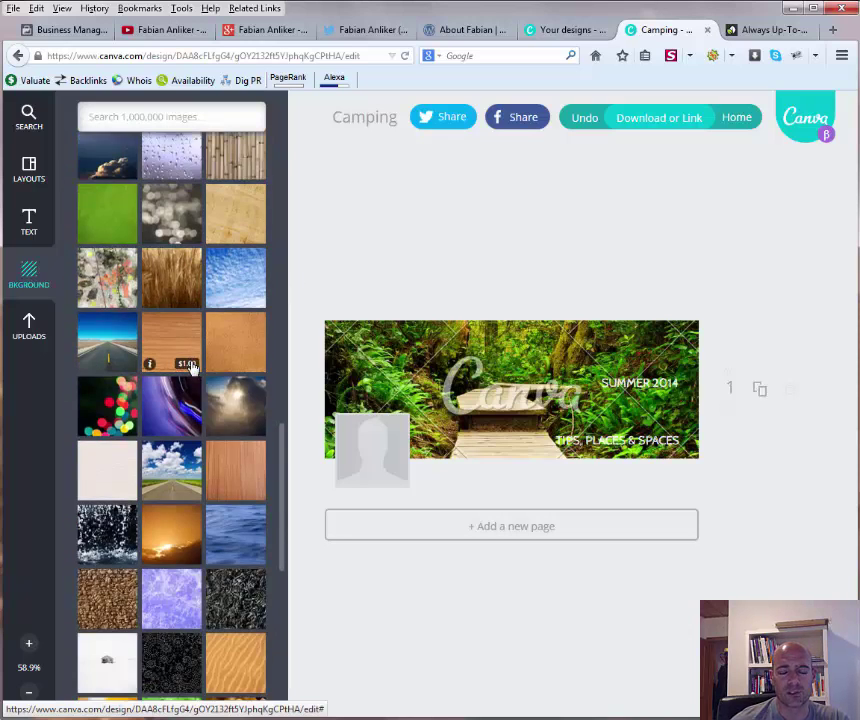
{"action": "scroll", "coordinate": [193, 369], "scroll_direction": "down", "scroll_amount": 3}
{"action": "scroll", "coordinate": [193, 369], "scroll_direction": "down", "scroll_amount": 1}
{"action": "scroll", "coordinate": [188, 367], "scroll_direction": "up", "scroll_amount": 15}
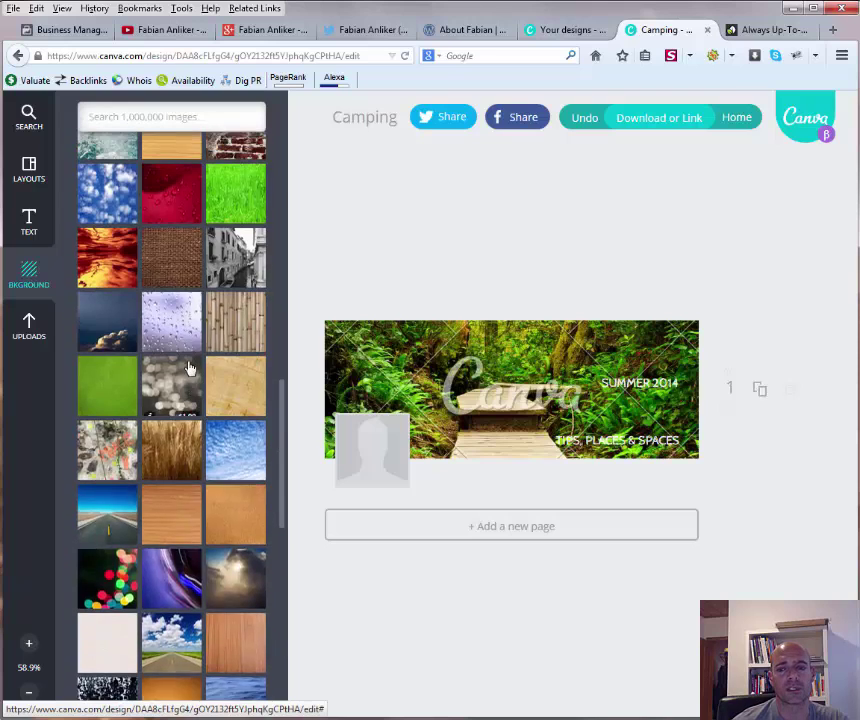
{"action": "scroll", "coordinate": [183, 367], "scroll_direction": "up", "scroll_amount": 3}
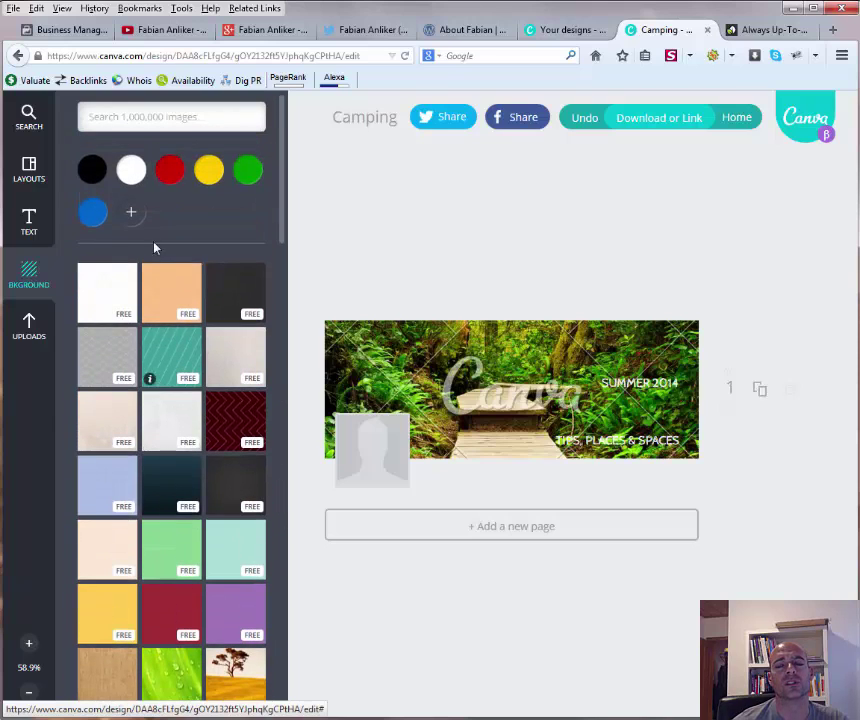
Search the image library for beach photos, then view the Facebook page's current cover
{"action": "left_click", "coordinate": [162, 117]}
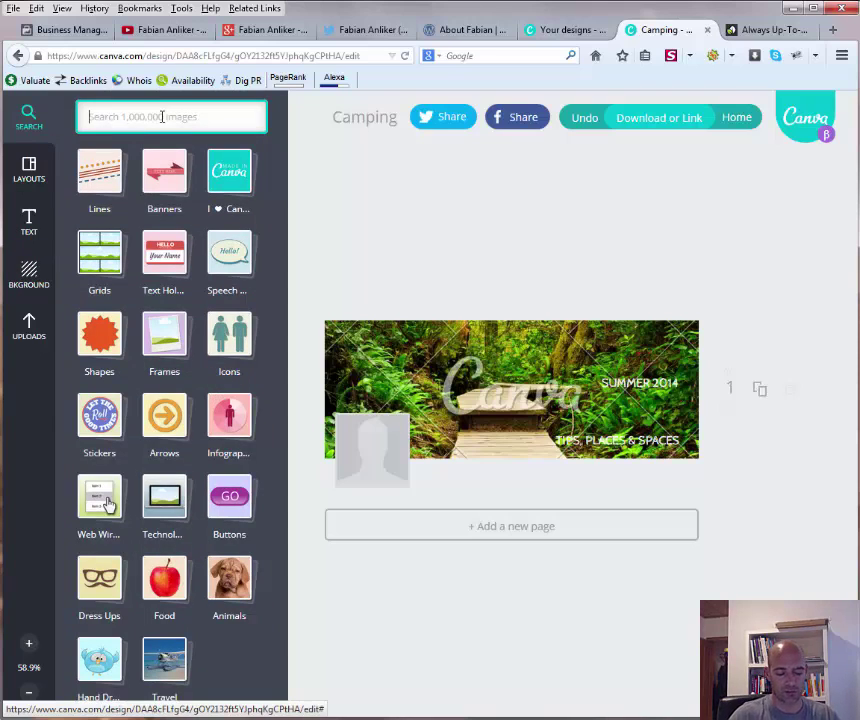
{"action": "type", "text": "beach"}
{"action": "key", "text": "Return"}
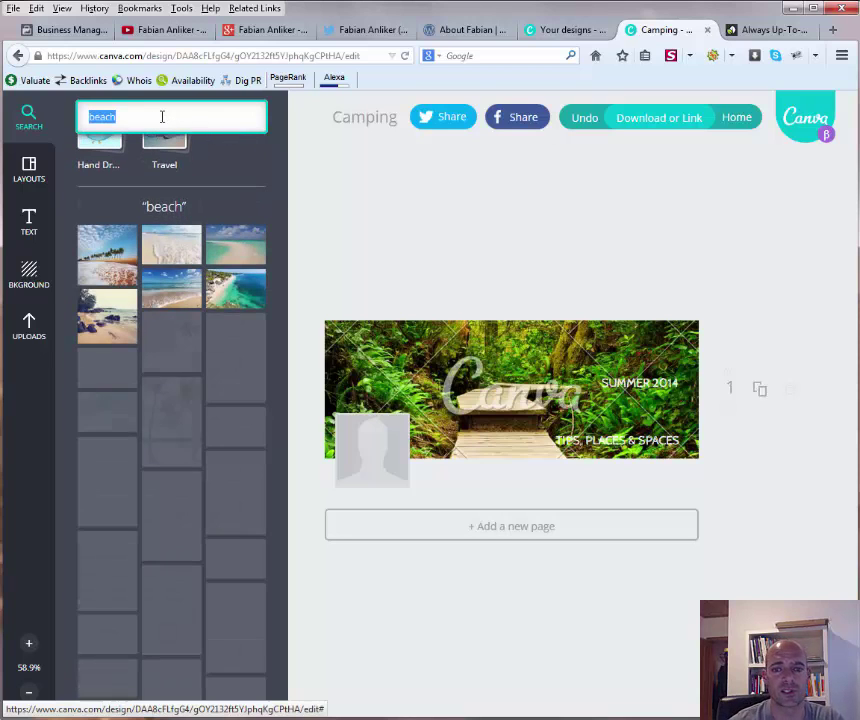
{"action": "left_click", "coordinate": [66, 31]}
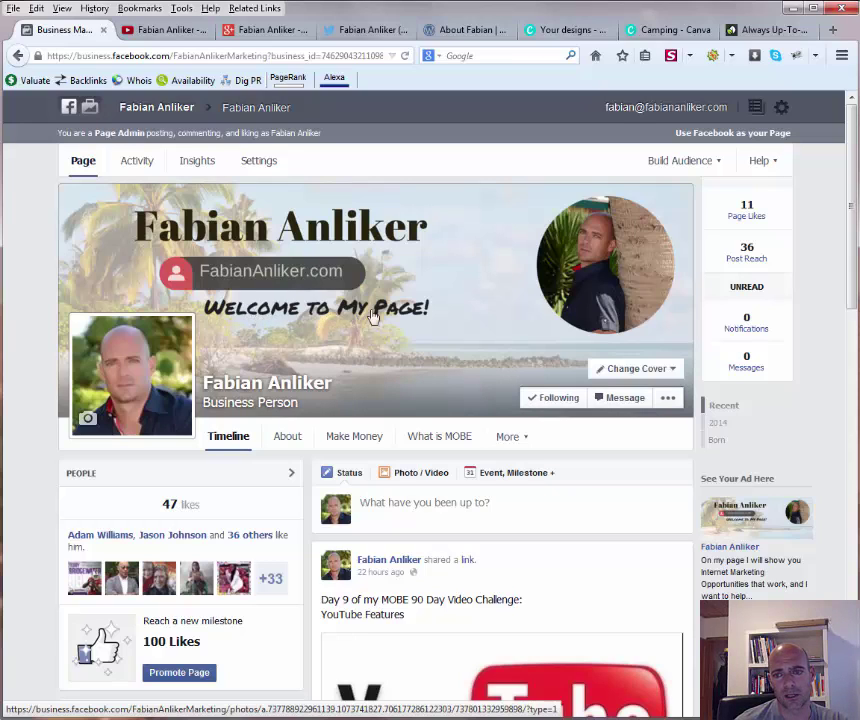
Compare the Facebook cover with the YouTube channel banner, then return to the Camping design
{"action": "left_click", "coordinate": [162, 30]}
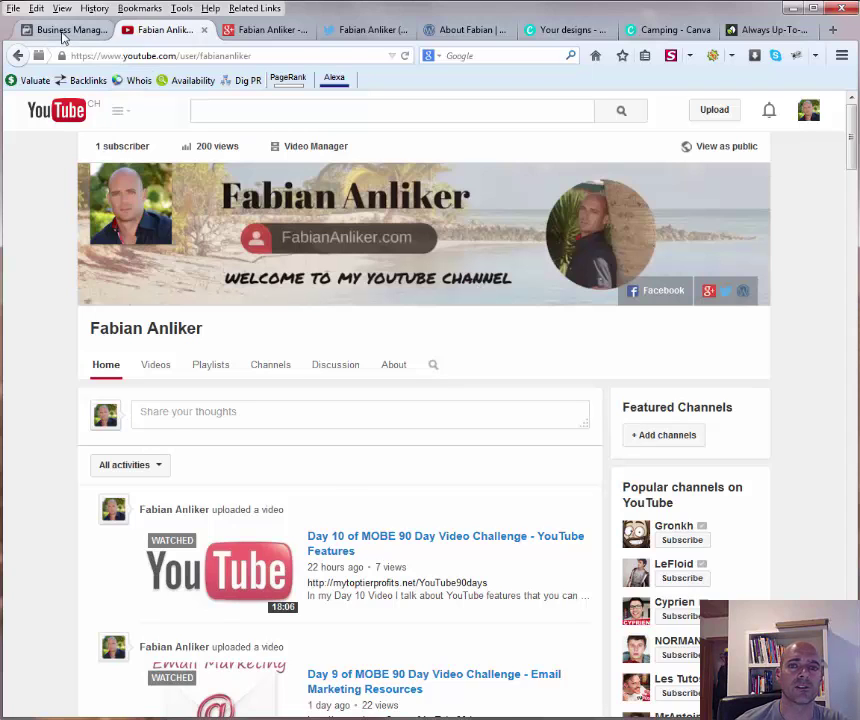
{"action": "left_click", "coordinate": [63, 30]}
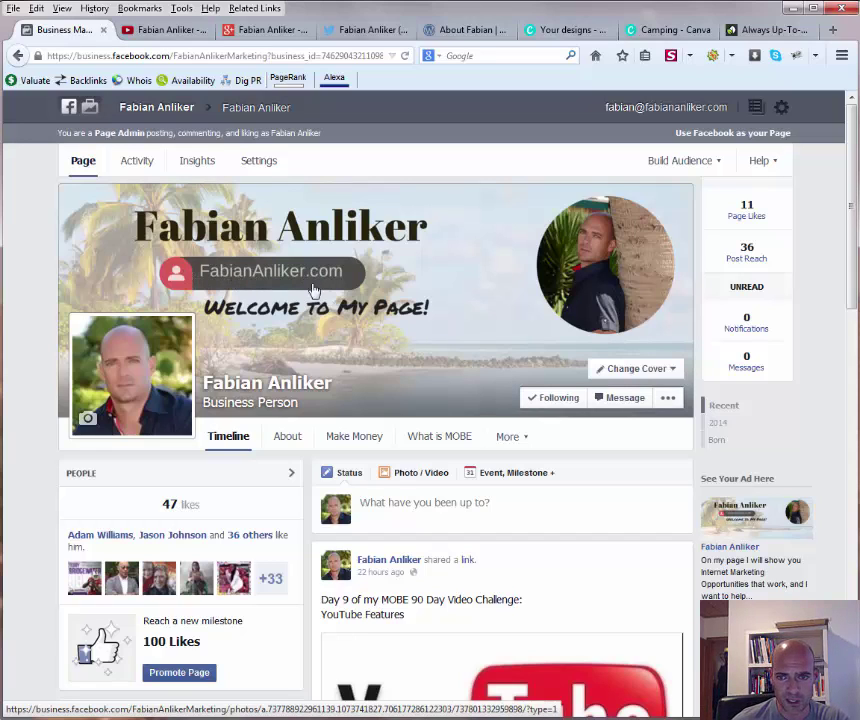
{"action": "left_click", "coordinate": [656, 32]}
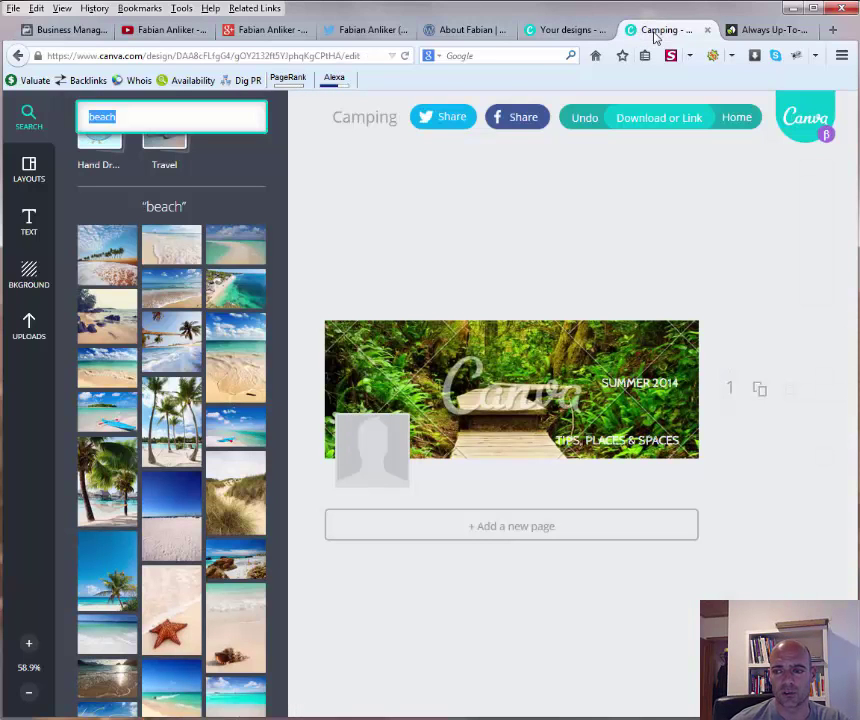
Insert a trial beach photo, then delete it, the SUMMER 2014 text and the forest background
{"action": "left_click", "coordinate": [224, 255]}
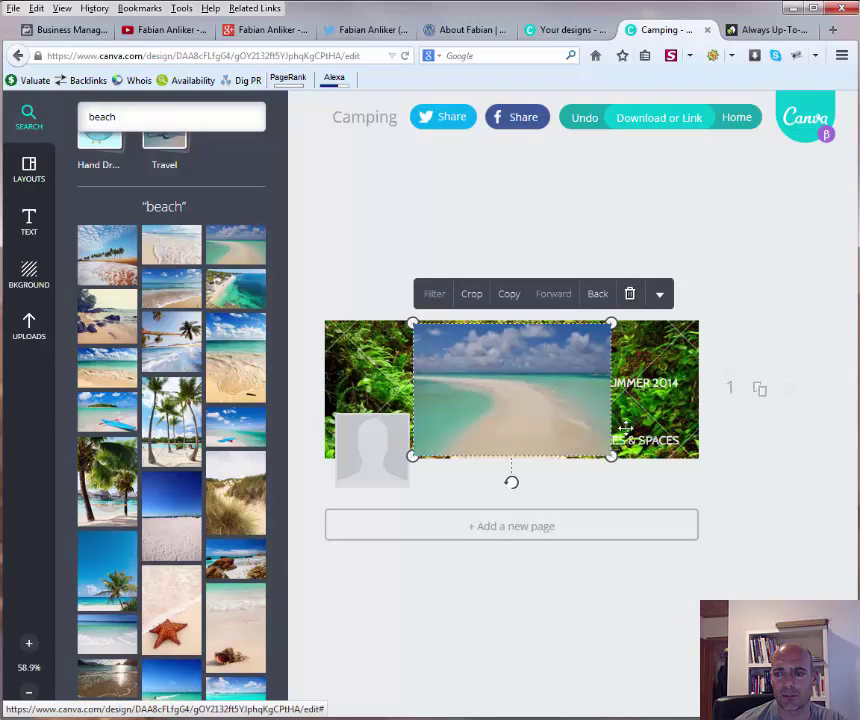
{"action": "left_click", "coordinate": [405, 300]}
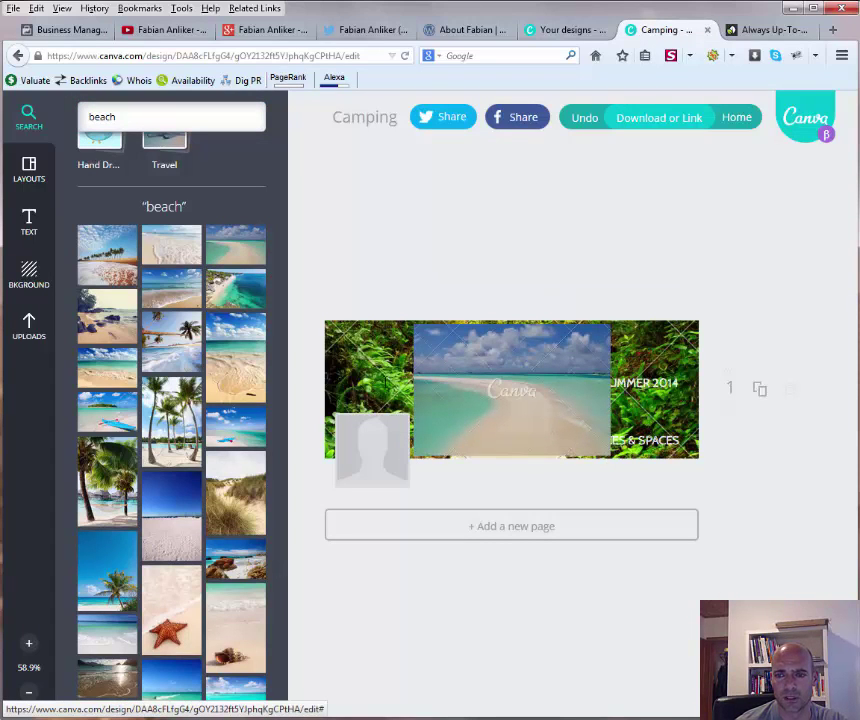
{"action": "left_click", "coordinate": [505, 388]}
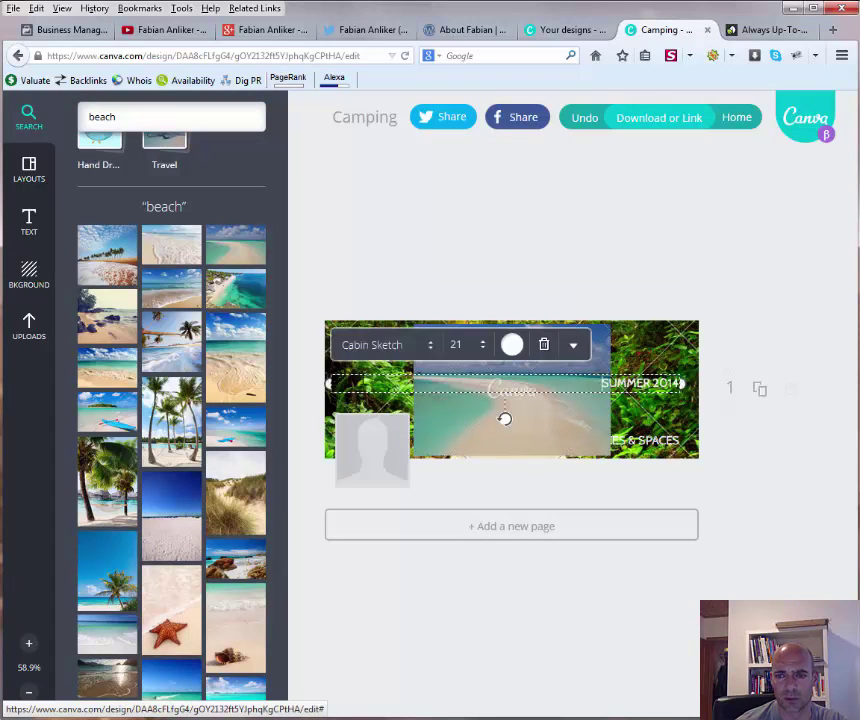
{"action": "left_click", "coordinate": [545, 347]}
{"action": "left_click", "coordinate": [560, 350]}
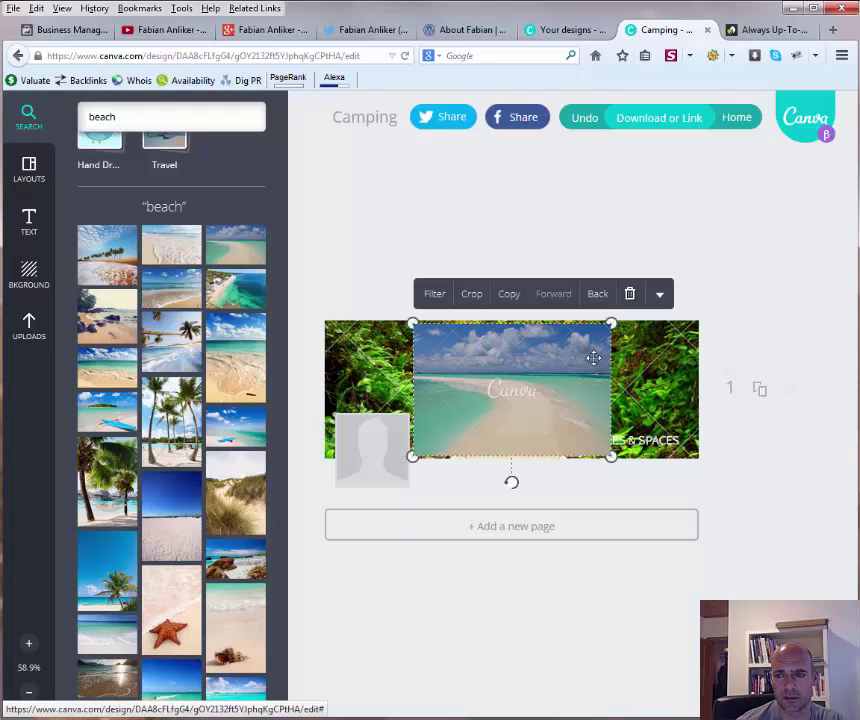
{"action": "left_click", "coordinate": [630, 296]}
{"action": "left_click", "coordinate": [616, 350]}
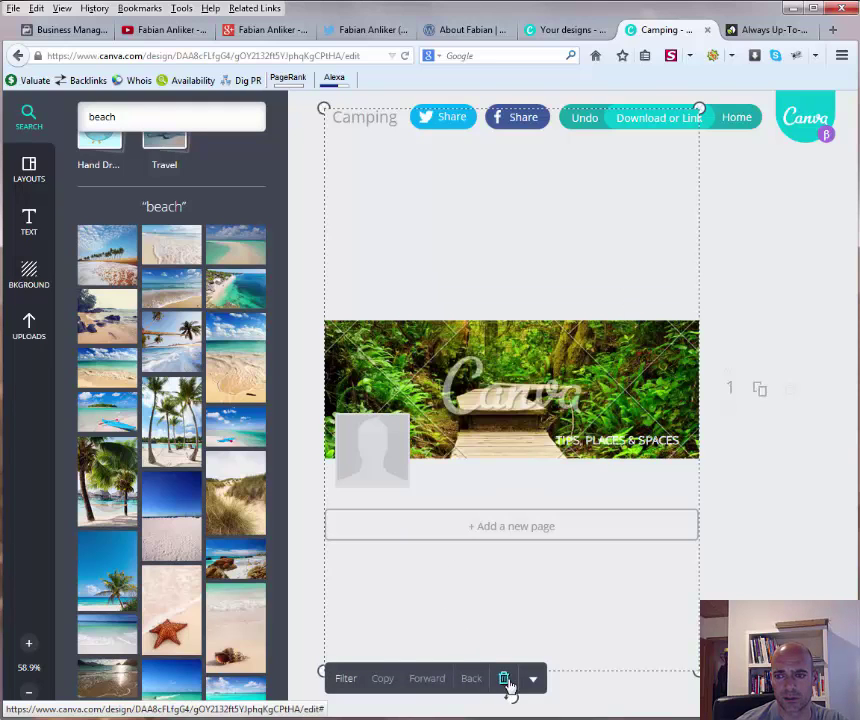
{"action": "left_click", "coordinate": [505, 679]}
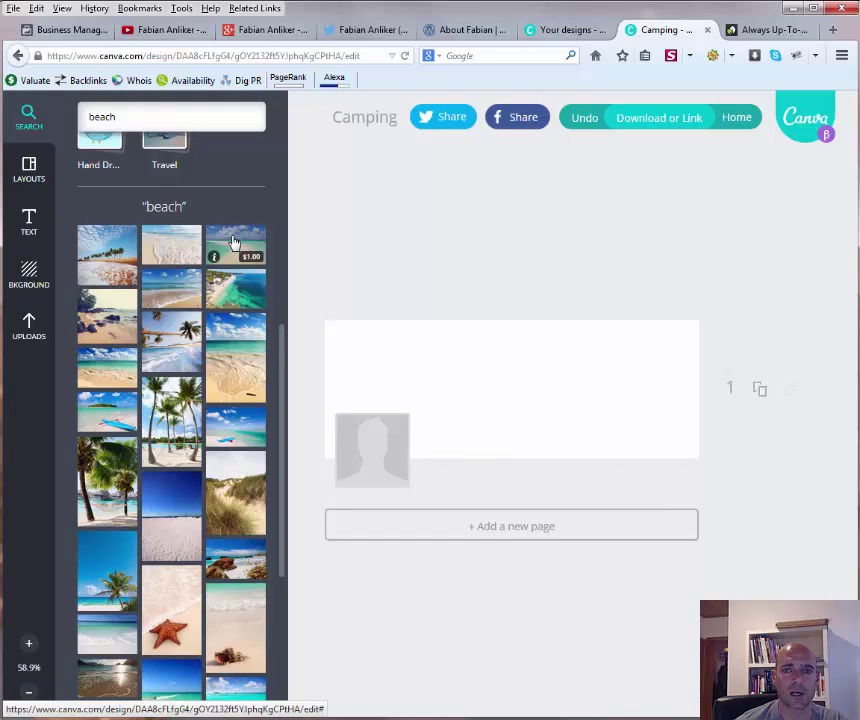
Add the turquoise beach sandbar photo and stretch it to fill the entire cover
{"action": "left_click", "coordinate": [233, 243]}
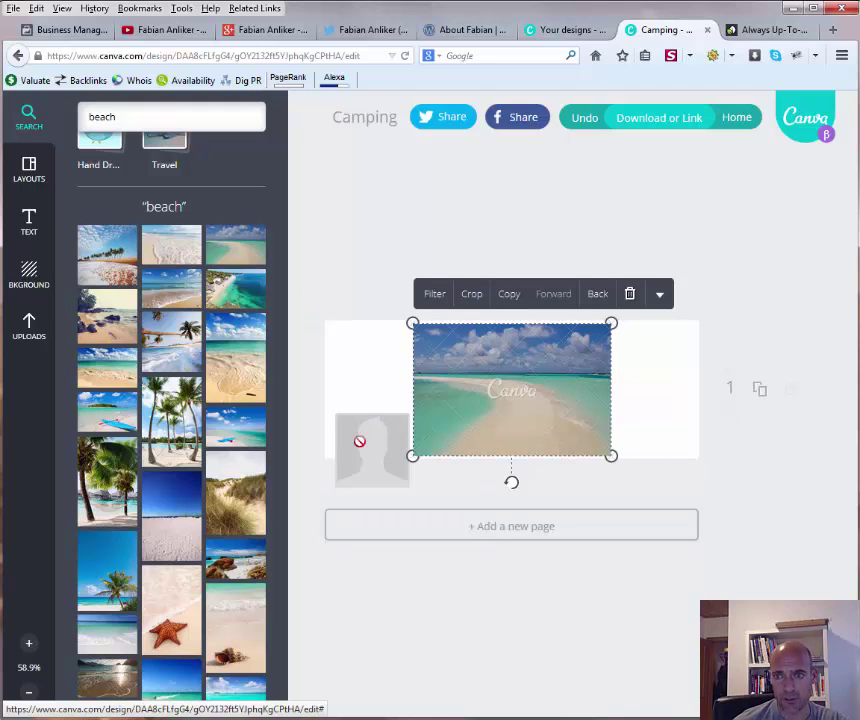
{"action": "left_click_drag", "start_coordinate": [413, 323], "coordinate": [324, 265]}
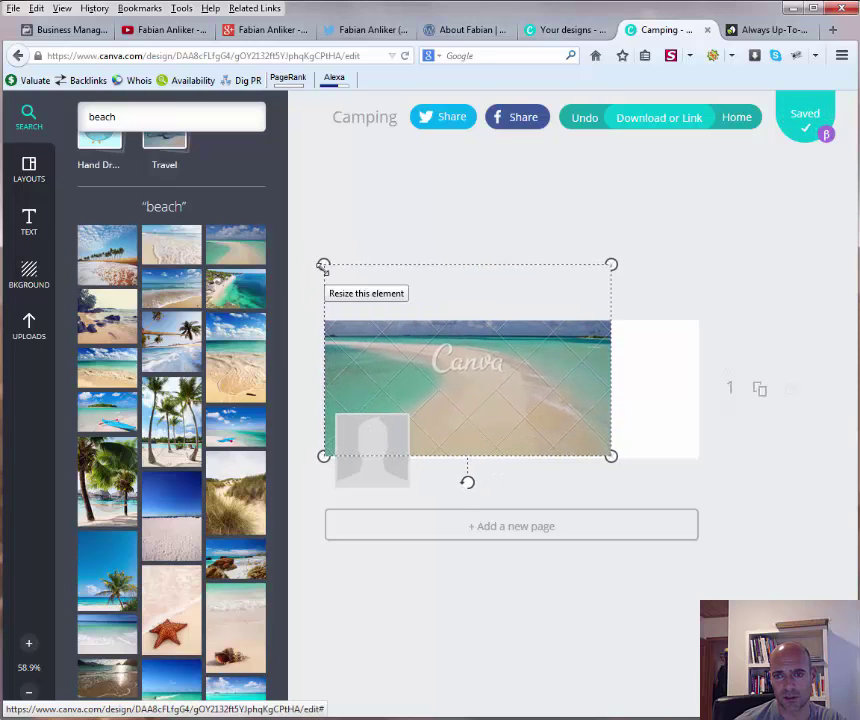
{"action": "left_click_drag", "start_coordinate": [611, 456], "coordinate": [712, 497]}
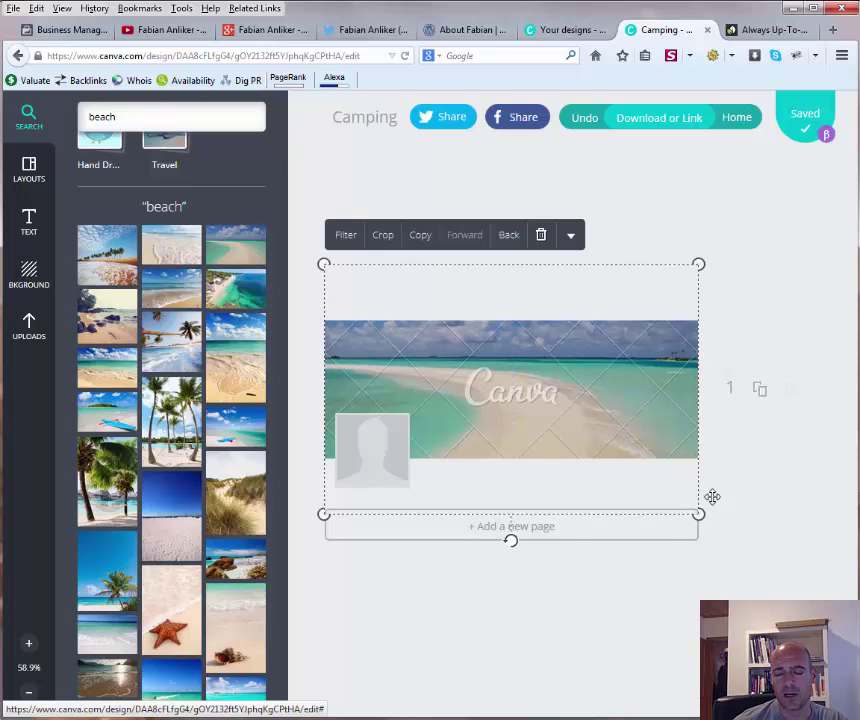
{"action": "mouse_move", "coordinate": [631, 410]}
{"action": "left_mouse_down"}
{"action": "mouse_move", "coordinate": [630, 451]}
{"action": "mouse_move", "coordinate": [616, 411]}
{"action": "mouse_move", "coordinate": [613, 308]}
{"action": "mouse_move", "coordinate": [646, 350]}
{"action": "mouse_move", "coordinate": [635, 416]}
{"action": "mouse_move", "coordinate": [624, 407]}
{"action": "left_mouse_up"}
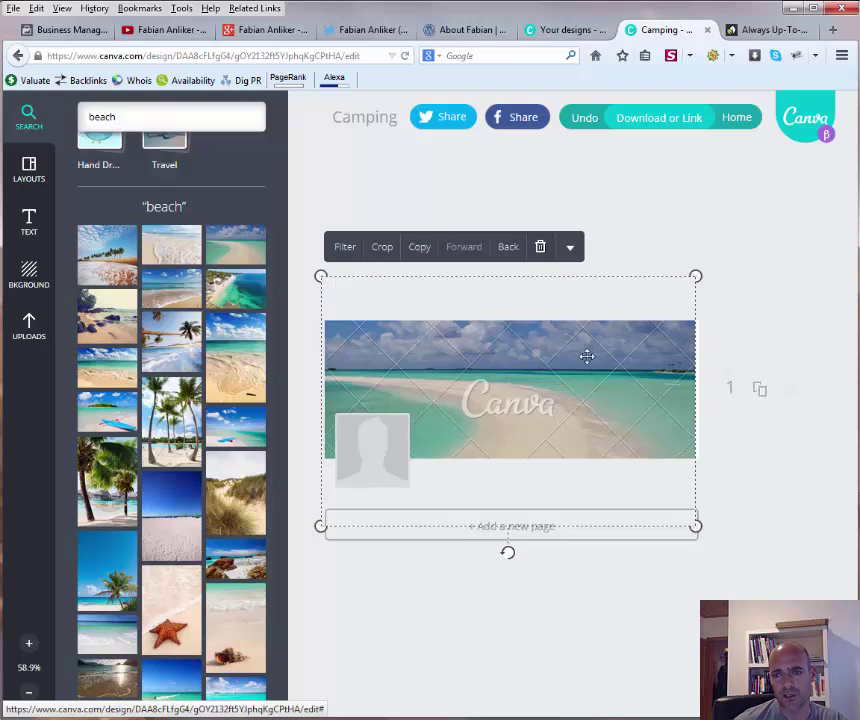
{"action": "mouse_move", "coordinate": [465, 369]}
{"action": "left_mouse_down"}
{"action": "mouse_move", "coordinate": [472, 376]}
{"action": "mouse_move", "coordinate": [463, 365]}
{"action": "mouse_move", "coordinate": [469, 369]}
{"action": "left_mouse_up"}
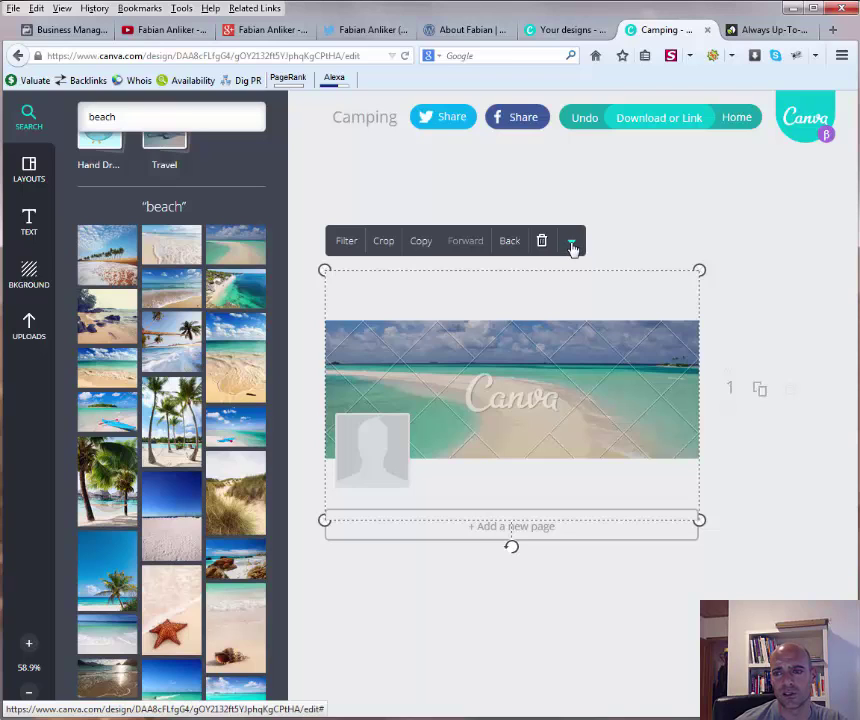
Apply transparency to the beach photo so it looks mostly faded
{"action": "left_click", "coordinate": [572, 246]}
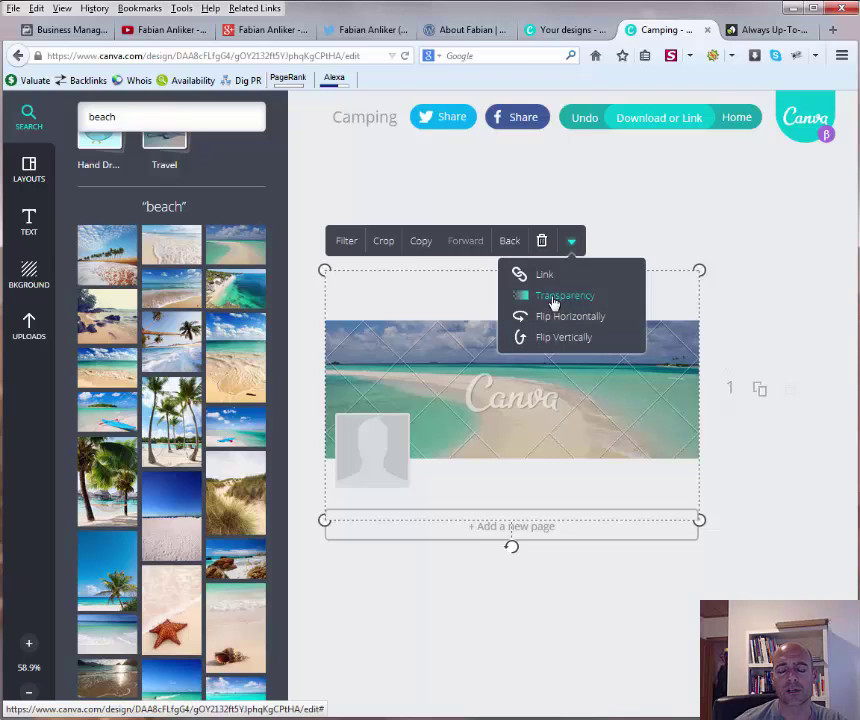
{"action": "left_click", "coordinate": [553, 300]}
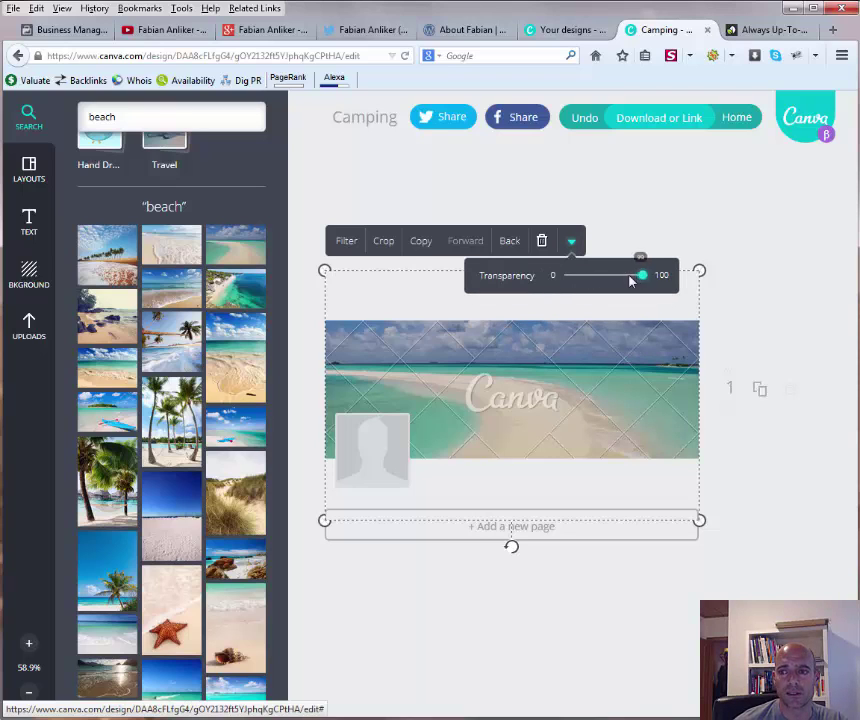
{"action": "left_click_drag", "start_coordinate": [643, 278], "coordinate": [618, 280]}
{"action": "left_click", "coordinate": [646, 183]}
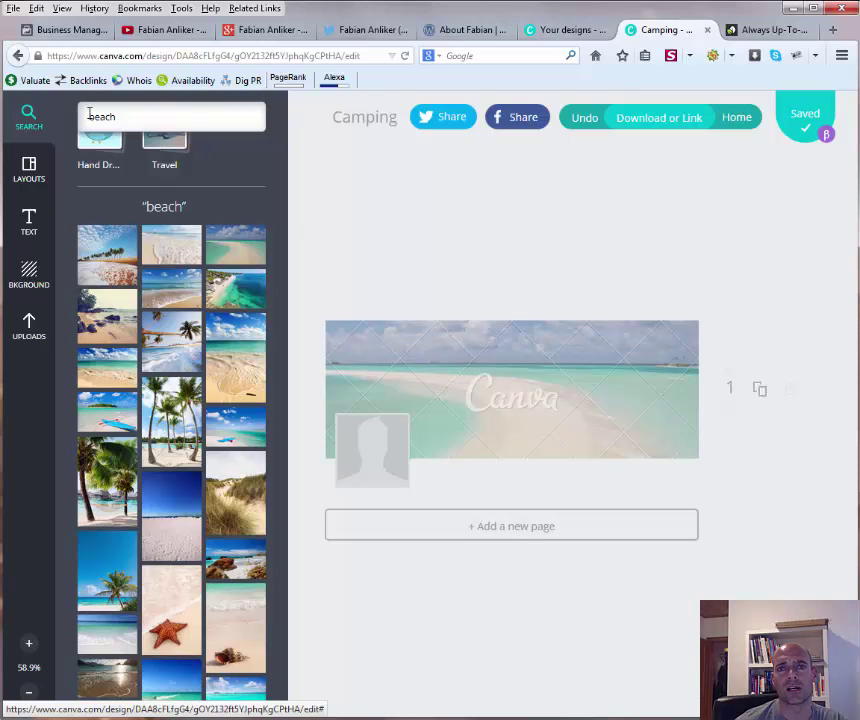
Preview the cover on the Facebook page, then set the photo's transparency to about 50
{"action": "left_click", "coordinate": [44, 29]}
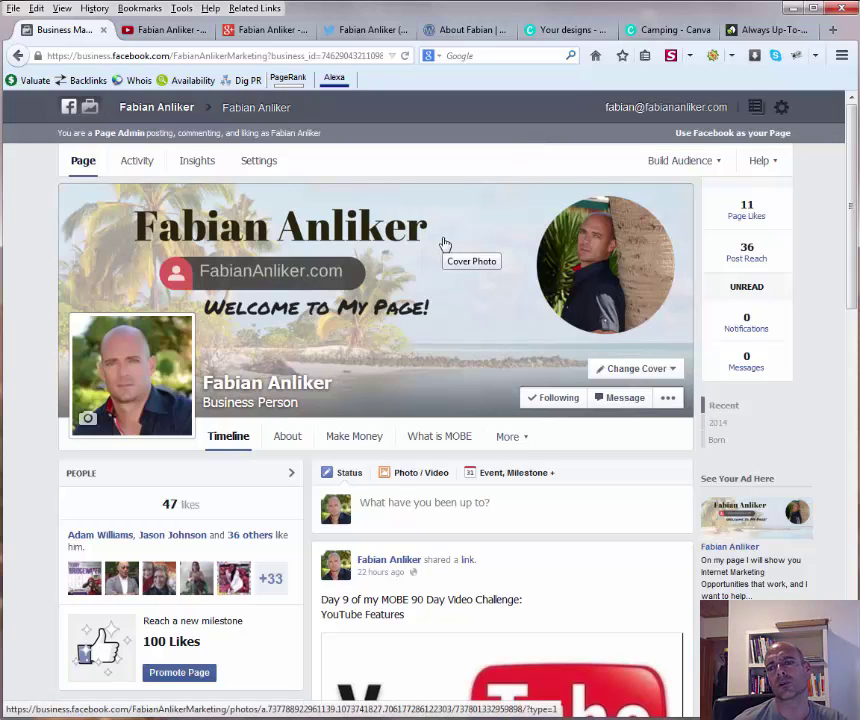
{"action": "left_click", "coordinate": [651, 30]}
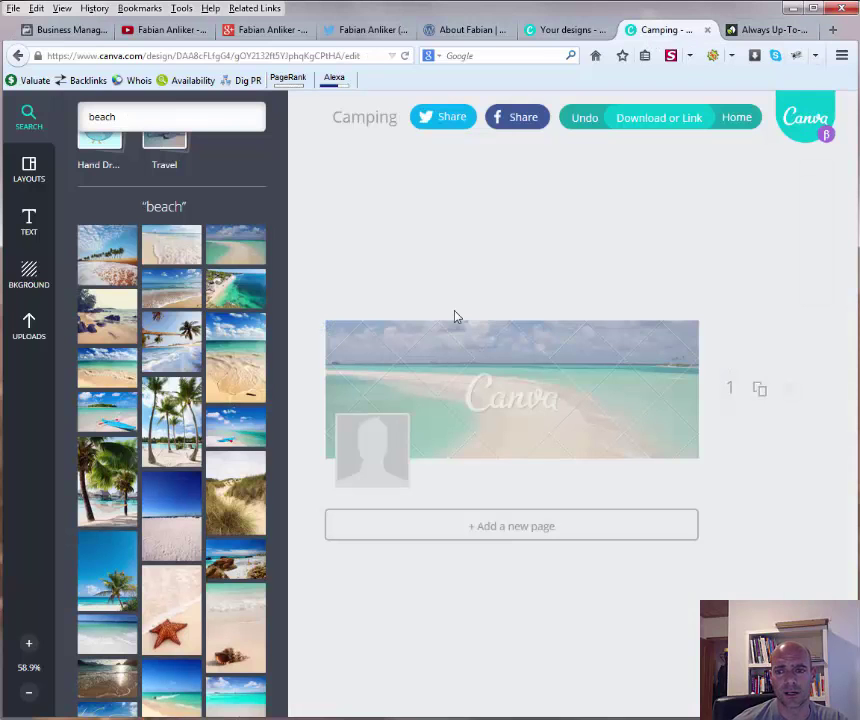
{"action": "left_click", "coordinate": [605, 360]}
{"action": "left_click", "coordinate": [571, 243]}
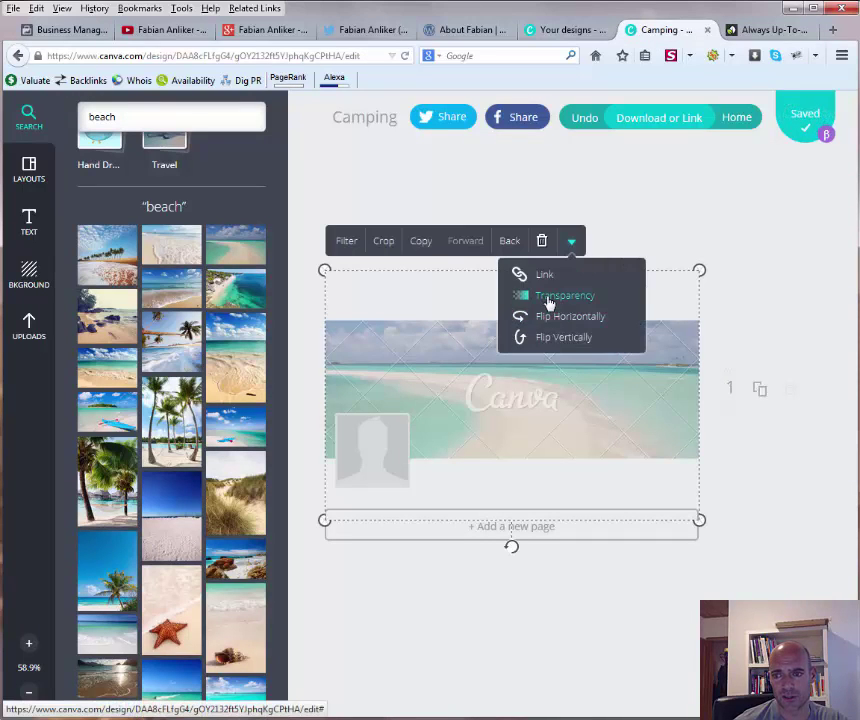
{"action": "left_click", "coordinate": [548, 298]}
{"action": "mouse_move", "coordinate": [617, 280]}
{"action": "left_mouse_down"}
{"action": "mouse_move", "coordinate": [662, 278]}
{"action": "mouse_move", "coordinate": [596, 280]}
{"action": "mouse_move", "coordinate": [616, 280]}
{"action": "left_mouse_up"}
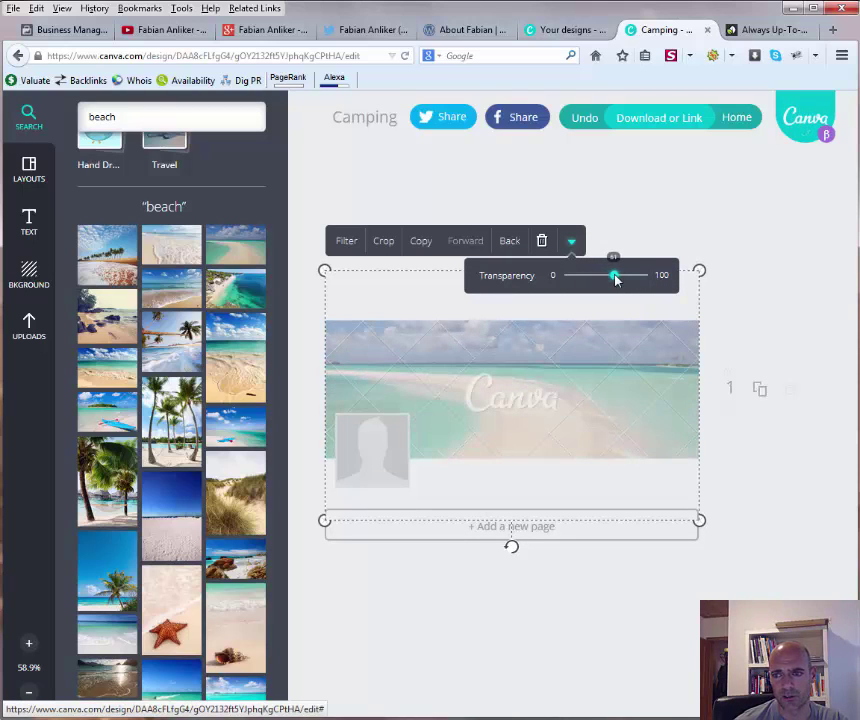
{"action": "left_click", "coordinate": [651, 227]}
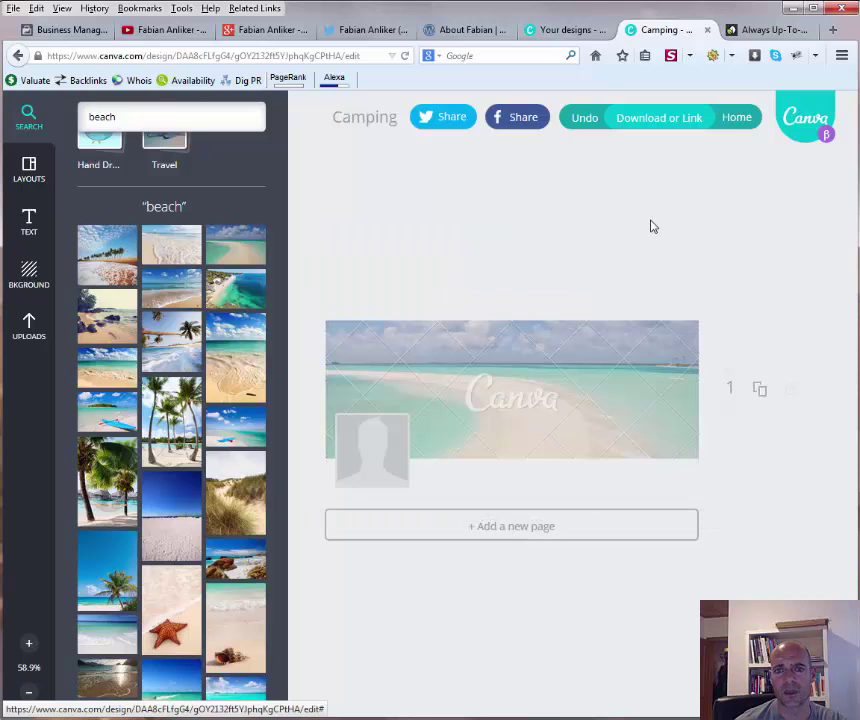
Add a size-42 Abril Fatface heading with the owner's name at the cover's top left
{"action": "left_click", "coordinate": [29, 220]}
{"action": "left_click", "coordinate": [154, 161]}
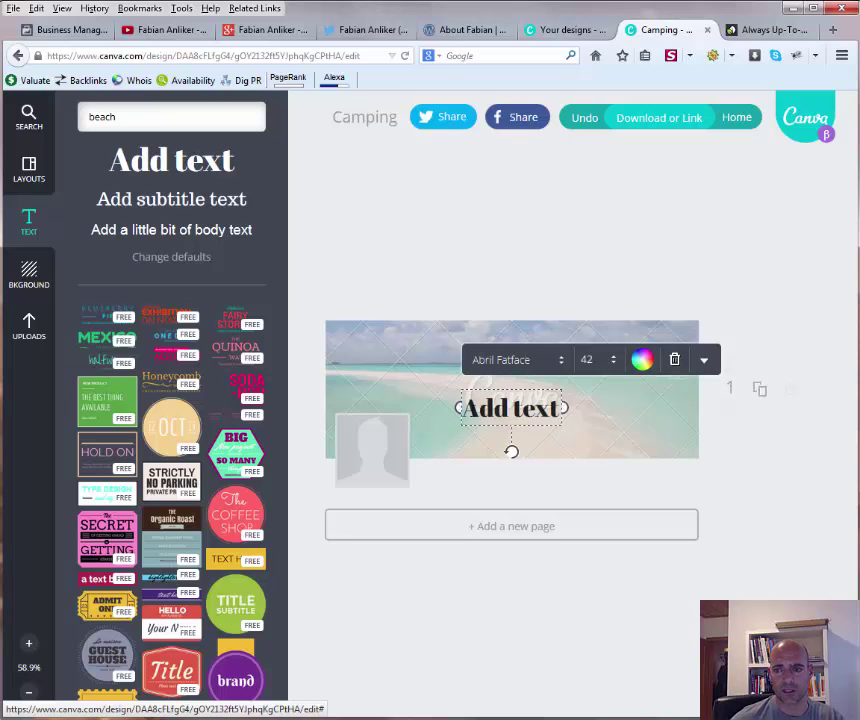
{"action": "left_click_drag", "start_coordinate": [479, 408], "coordinate": [521, 408]}
{"action": "key", "text": "Delete"}
{"action": "key", "text": "Delete"}
{"action": "key", "text": "Delete"}
{"action": "key", "text": "Delete"}
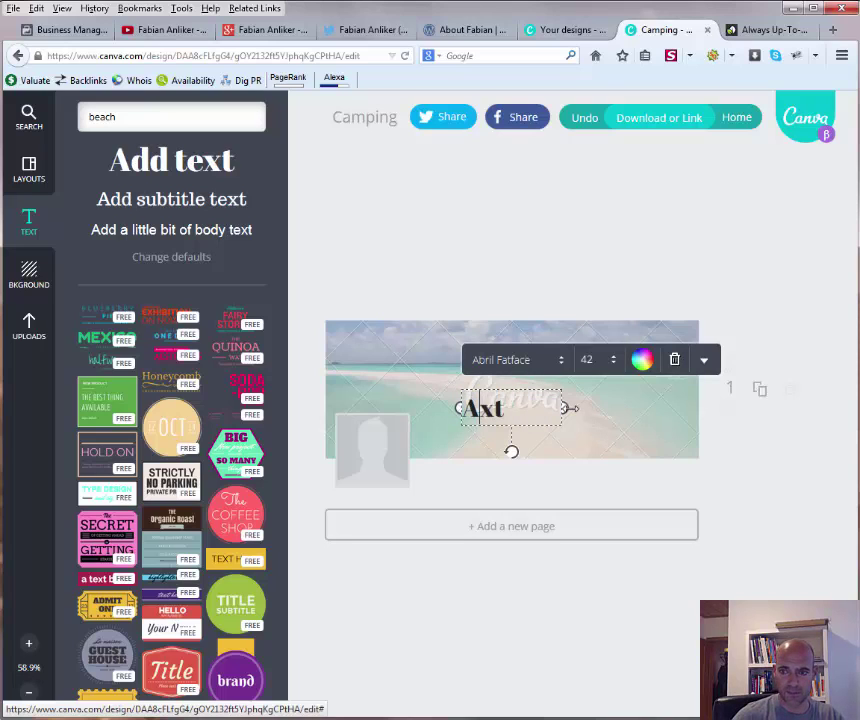
{"action": "key", "text": "BackSpace"}
{"action": "type", "text": "Fabian Anliker"}
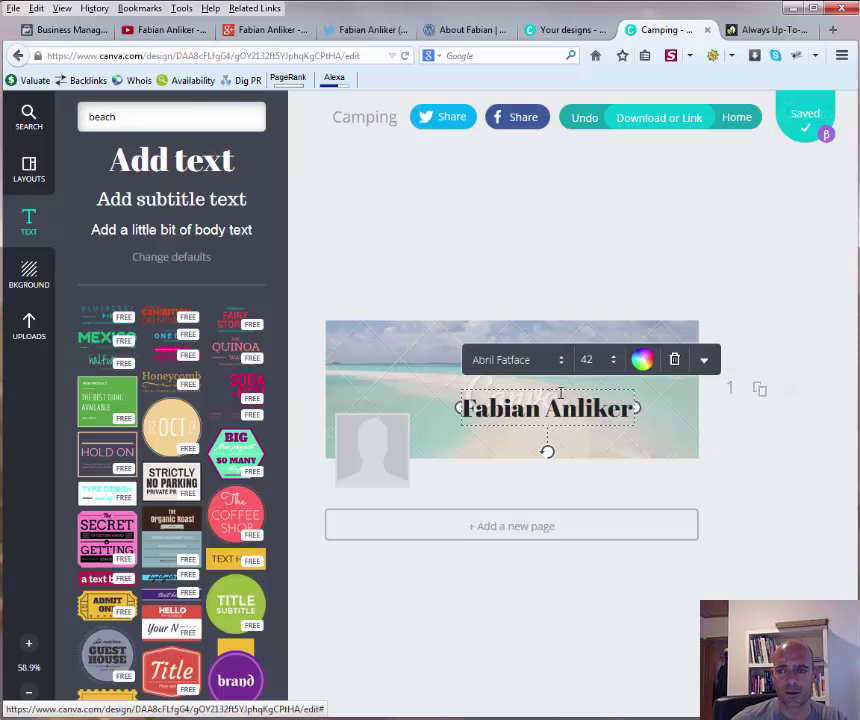
{"action": "left_click_drag", "start_coordinate": [559, 388], "coordinate": [465, 328]}
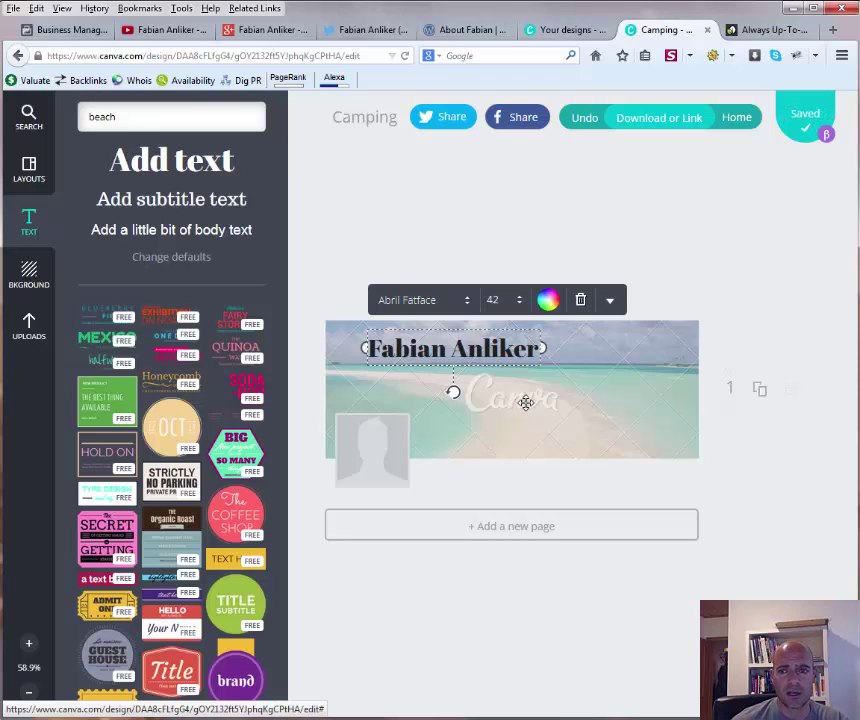
{"action": "left_click", "coordinate": [687, 284]}
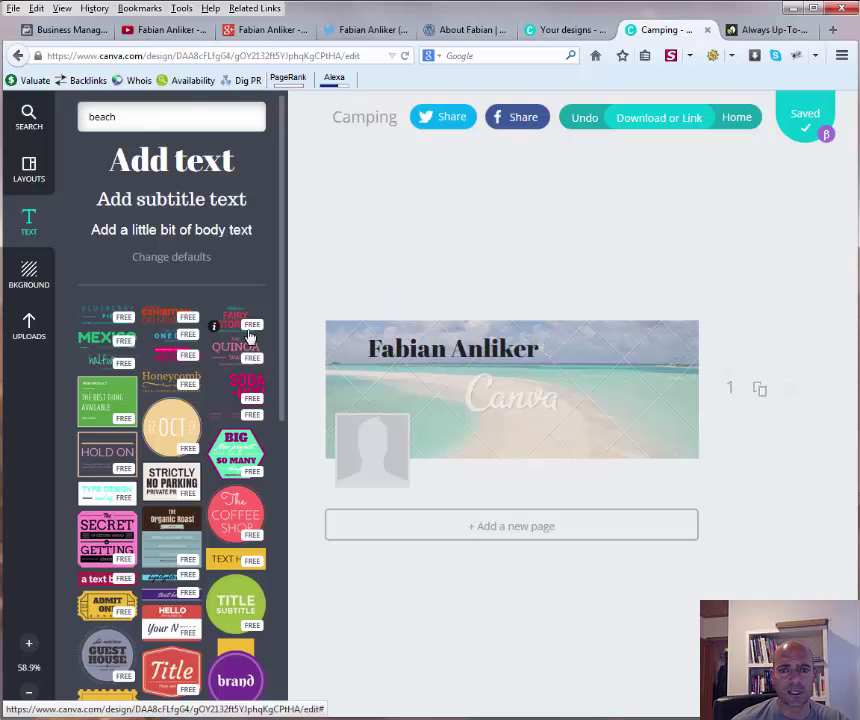
Add a body-text line reading 'Welcom to my Page' just beneath the heading
{"action": "left_click", "coordinate": [170, 232]}
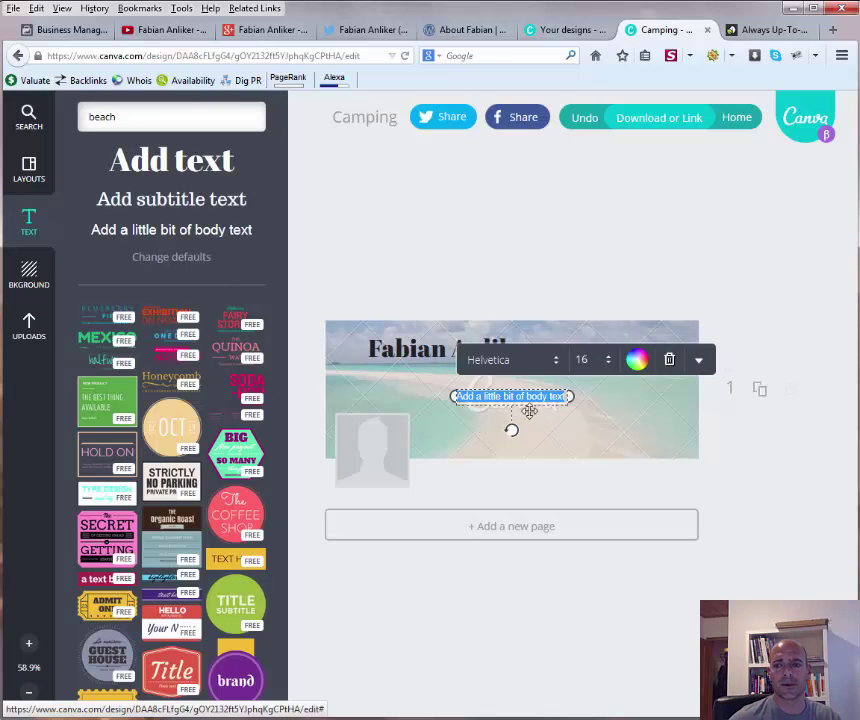
{"action": "left_click_drag", "start_coordinate": [551, 411], "coordinate": [549, 436]}
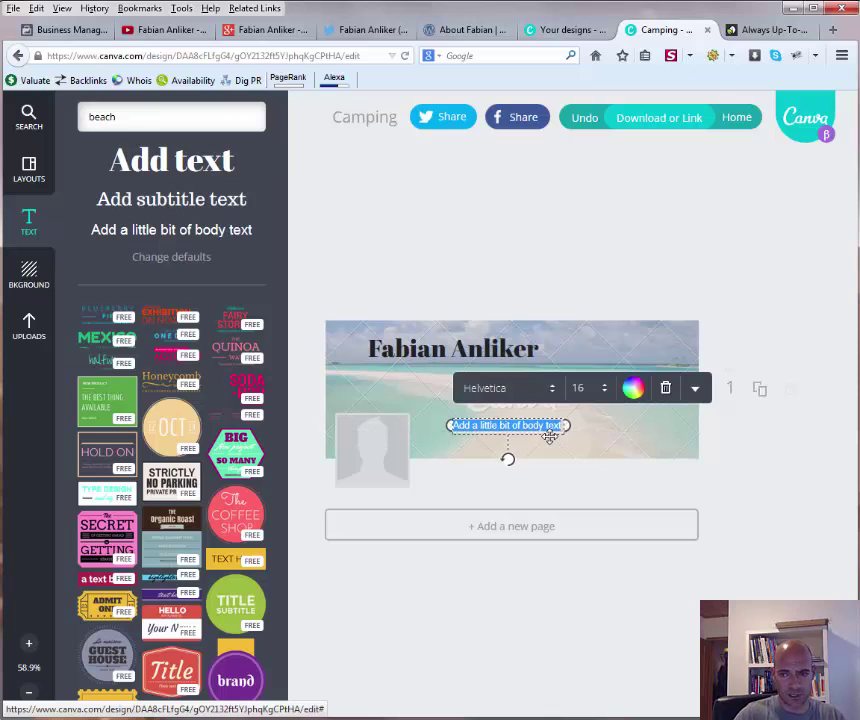
{"action": "type", "text": "Welcom to my Page"}
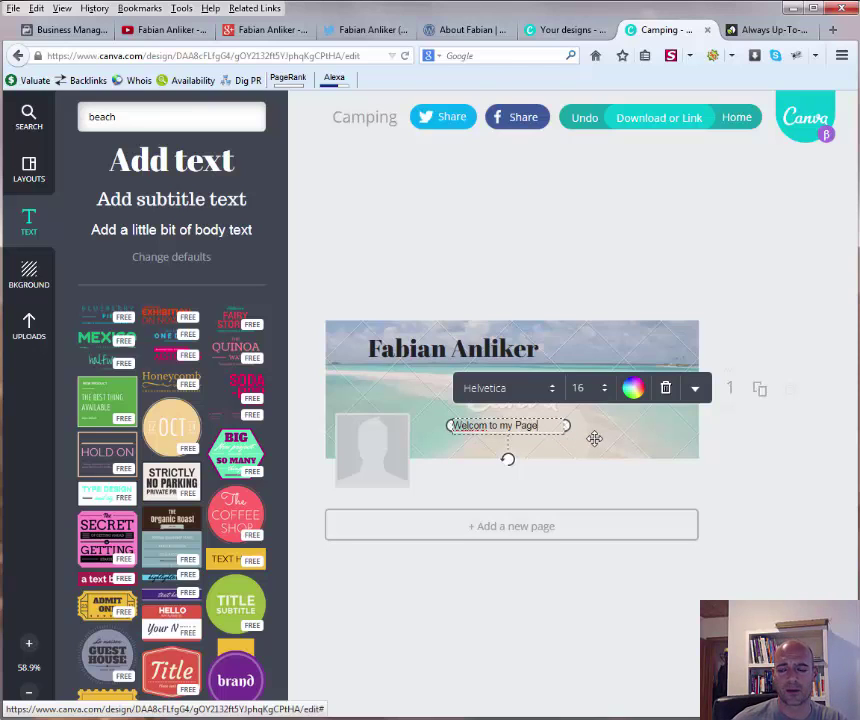
{"action": "left_click", "coordinate": [594, 438]}
Set the greeting's font size to 21 and widen its box so the line fits
{"action": "left_click", "coordinate": [511, 426]}
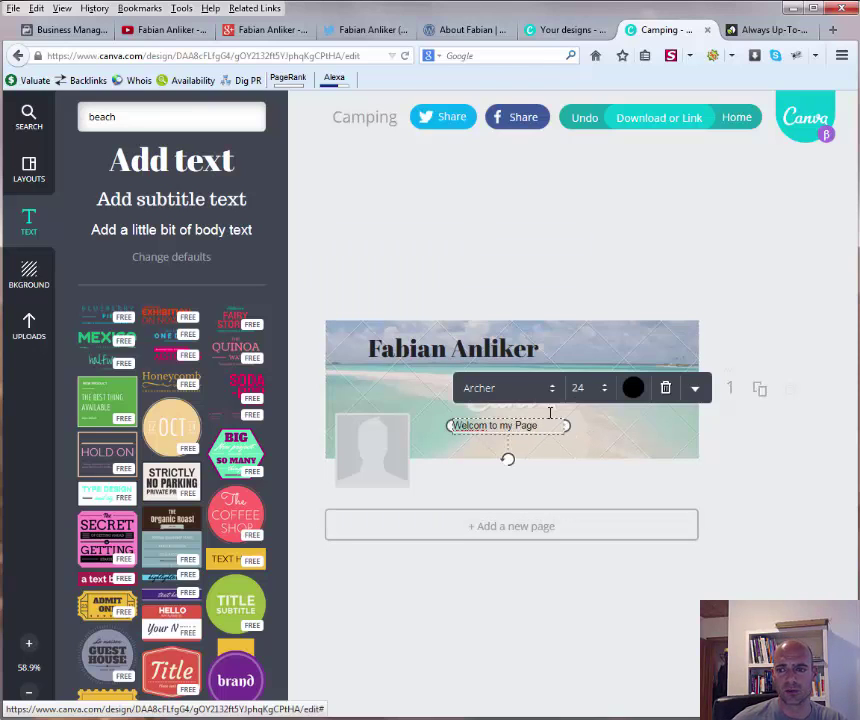
{"action": "left_click", "coordinate": [604, 388]}
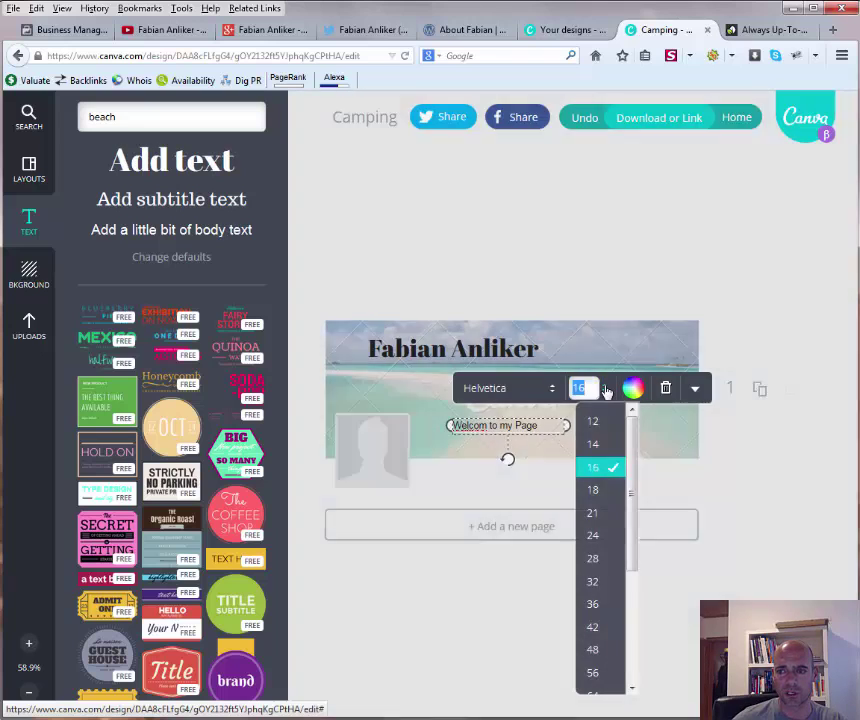
{"action": "left_click", "coordinate": [600, 523]}
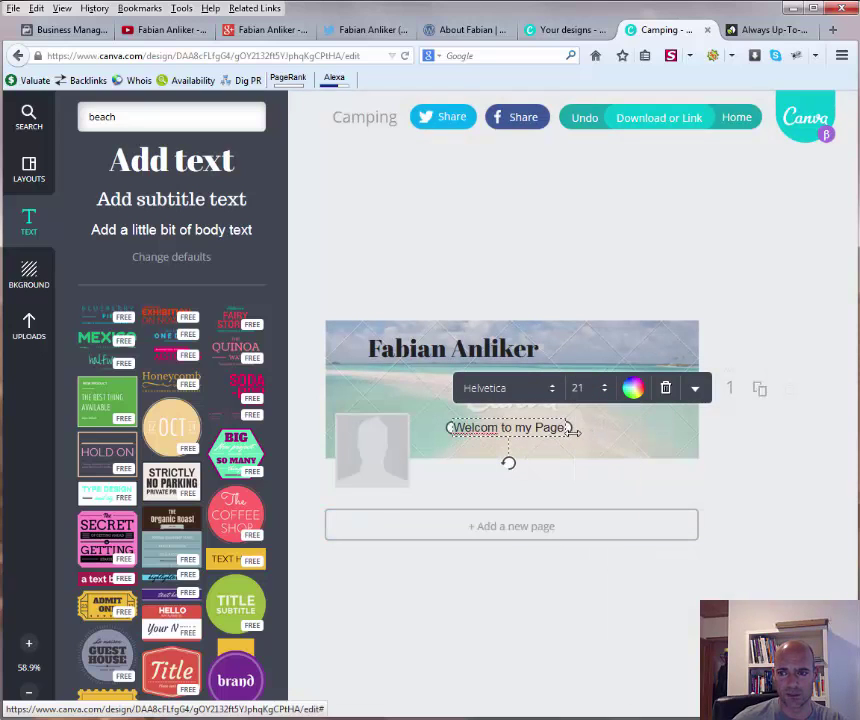
{"action": "left_click_drag", "start_coordinate": [573, 429], "coordinate": [601, 427]}
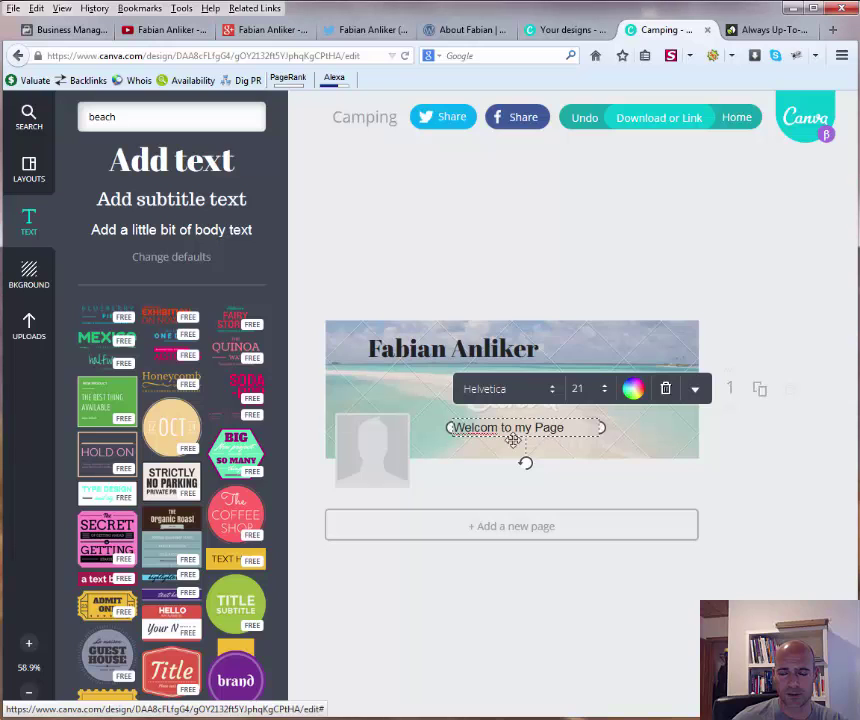
Change the 'Welcome to my Page' greeting's font to Permanent Marker
{"action": "left_click", "coordinate": [502, 400]}
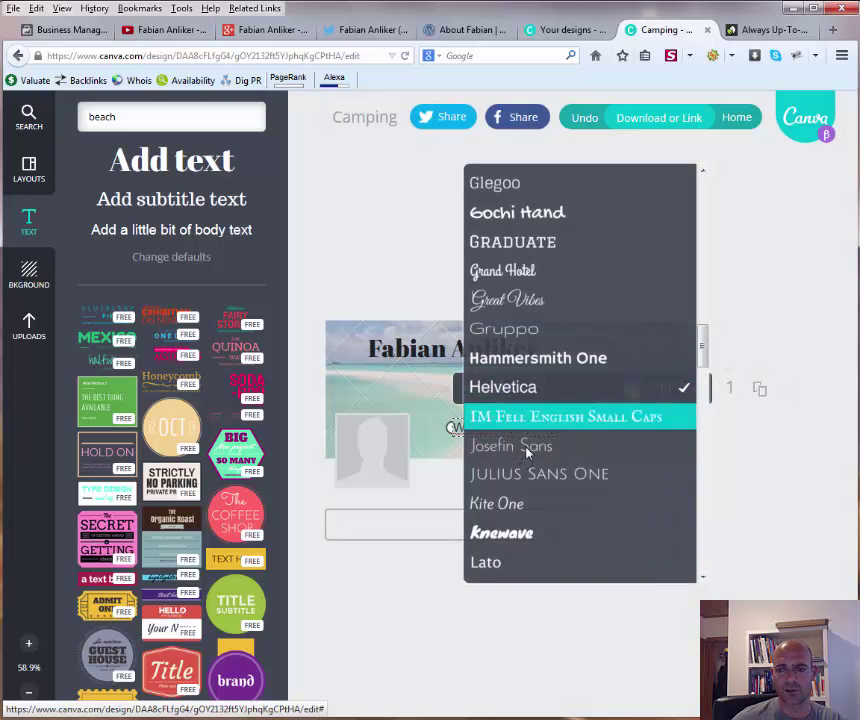
{"action": "scroll", "coordinate": [515, 455], "scroll_direction": "down", "scroll_amount": 3}
{"action": "scroll", "coordinate": [527, 456], "scroll_direction": "down", "scroll_amount": 6}
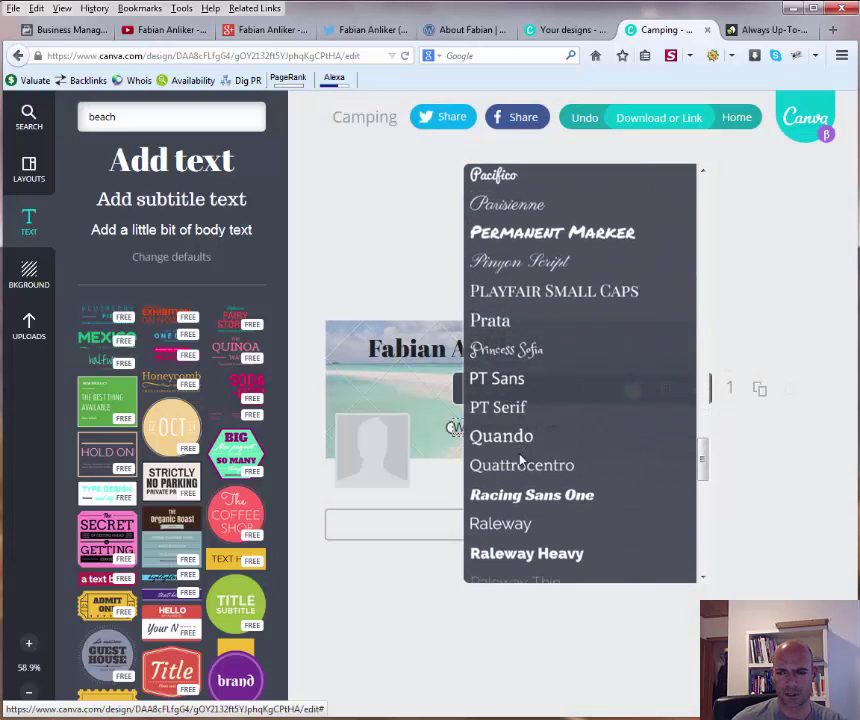
{"action": "scroll", "coordinate": [520, 459], "scroll_direction": "down", "scroll_amount": 5}
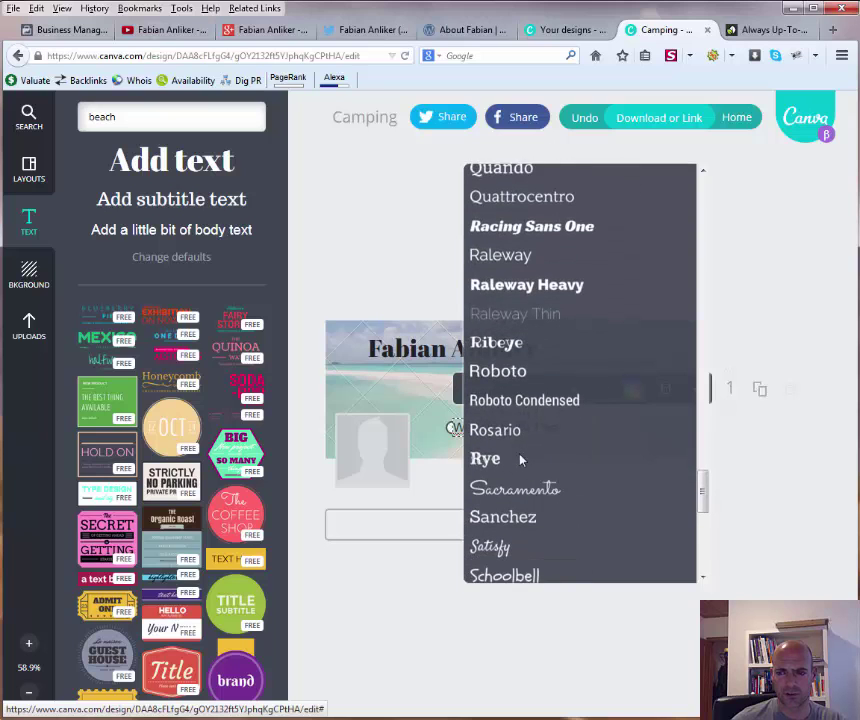
{"action": "scroll", "coordinate": [520, 459], "scroll_direction": "down", "scroll_amount": 6}
{"action": "scroll", "coordinate": [520, 459], "scroll_direction": "up", "scroll_amount": 3}
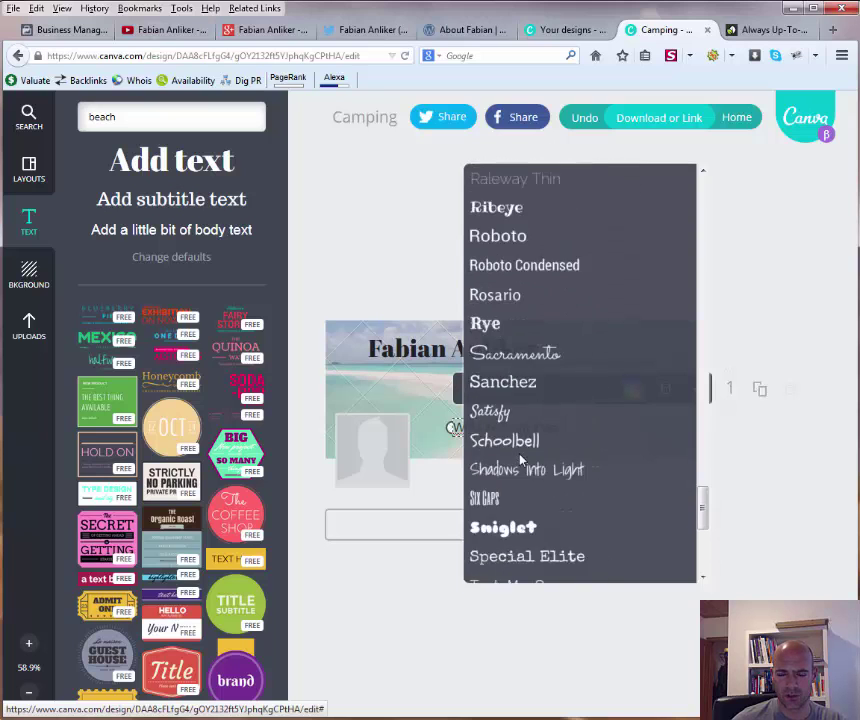
{"action": "scroll", "coordinate": [520, 459], "scroll_direction": "up", "scroll_amount": 7}
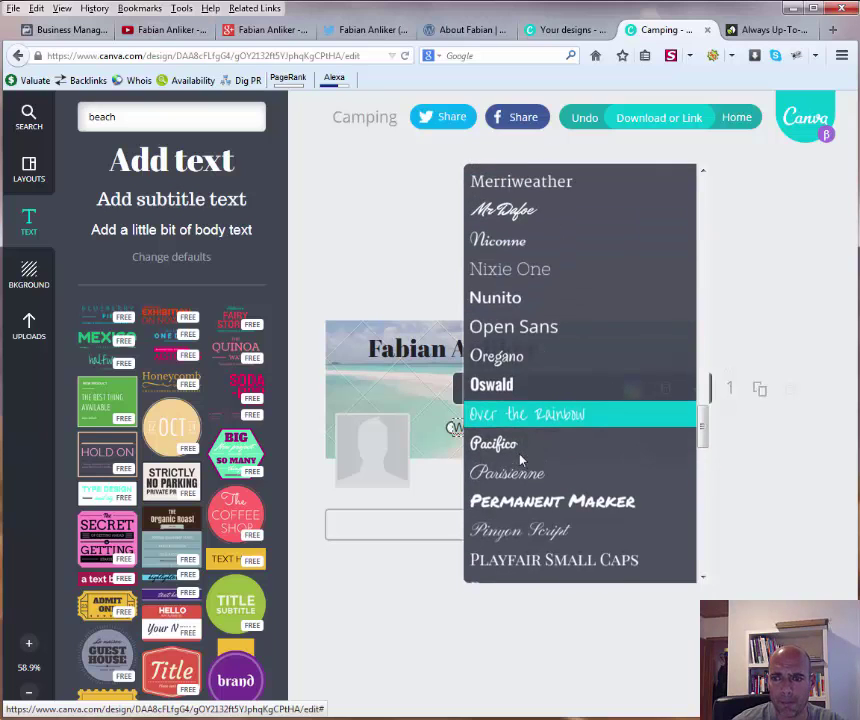
{"action": "scroll", "coordinate": [520, 459], "scroll_direction": "down", "scroll_amount": 1}
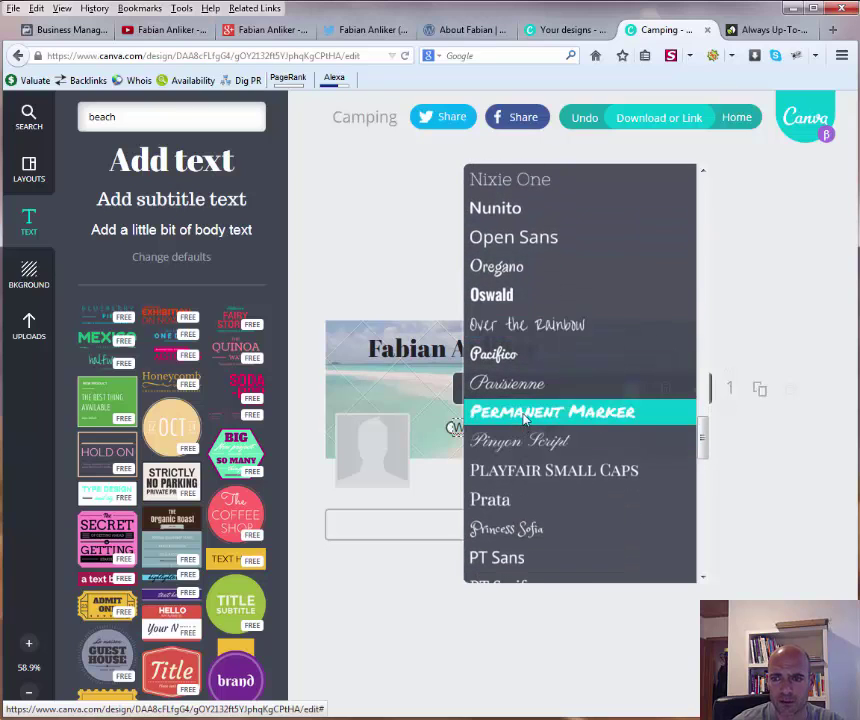
{"action": "left_click", "coordinate": [522, 414]}
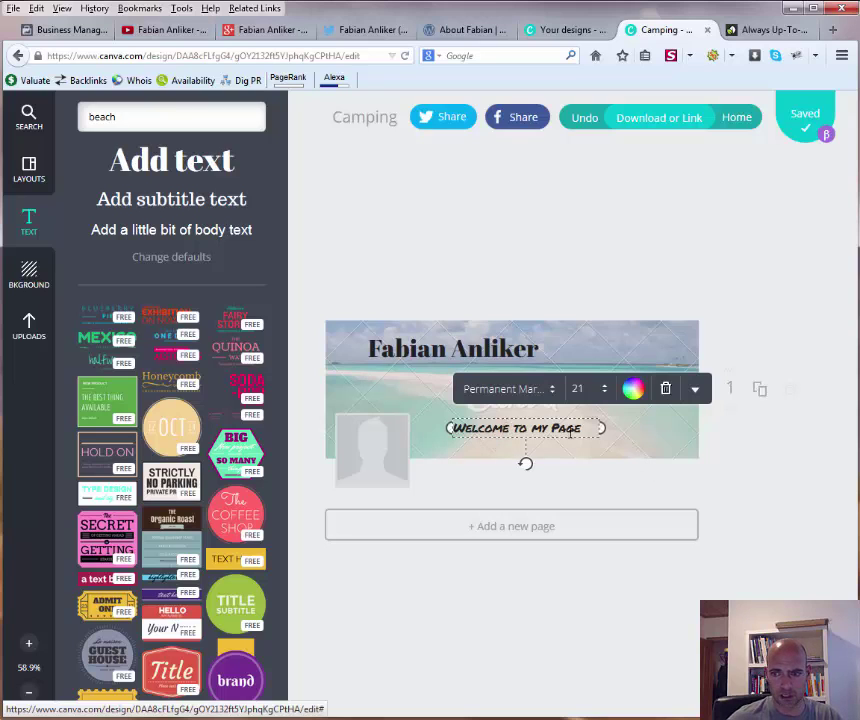
Move the greeting slightly lower and to the left on the cover
{"action": "left_click", "coordinate": [566, 418]}
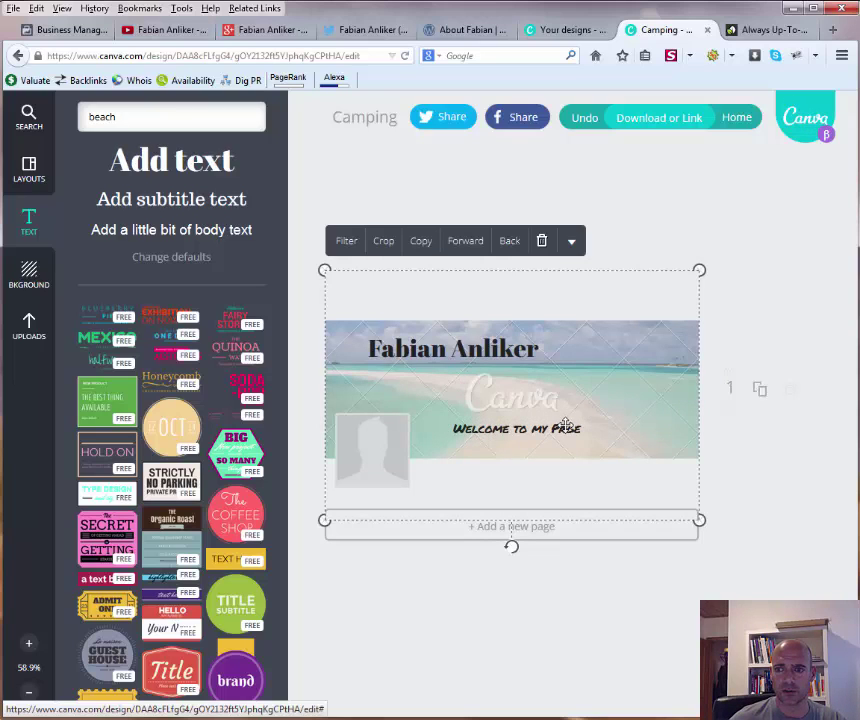
{"action": "left_click", "coordinate": [562, 425]}
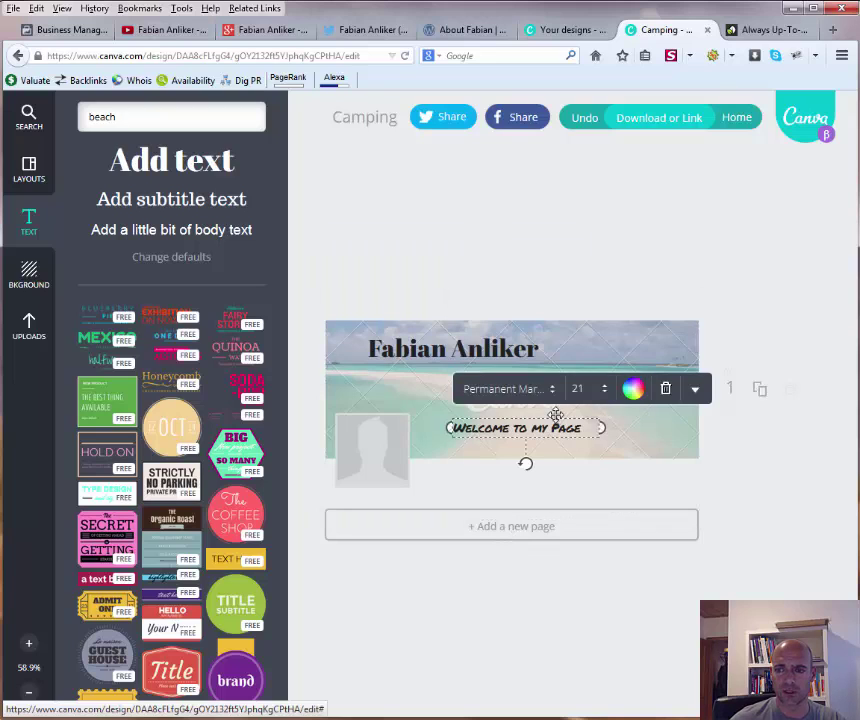
{"action": "left_click_drag", "start_coordinate": [555, 414], "coordinate": [536, 422]}
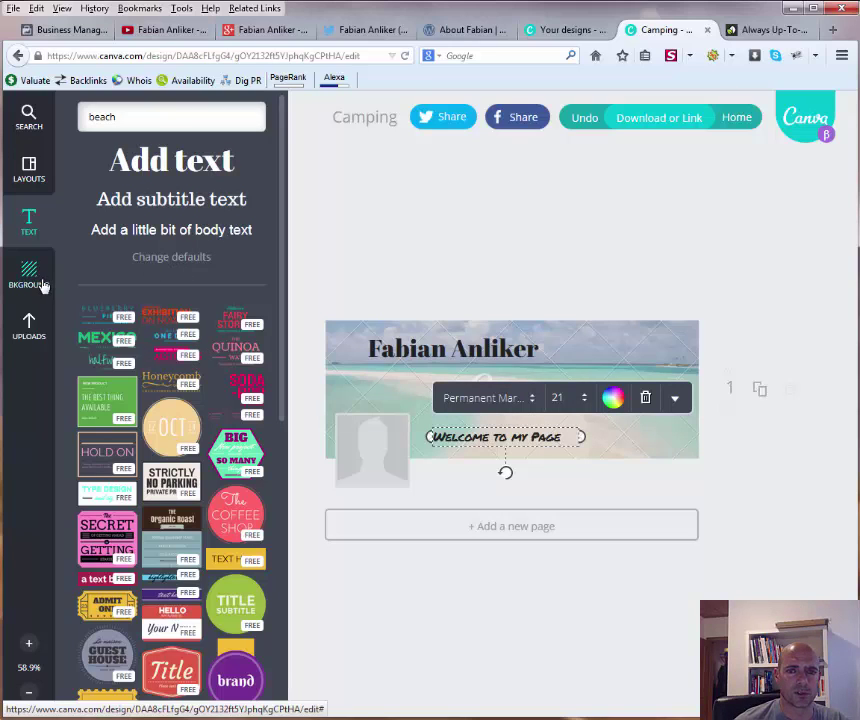
Add the teal 'TEXT HERE' ribbon from the Text Holders collection below the heading
{"action": "left_click", "coordinate": [30, 138]}
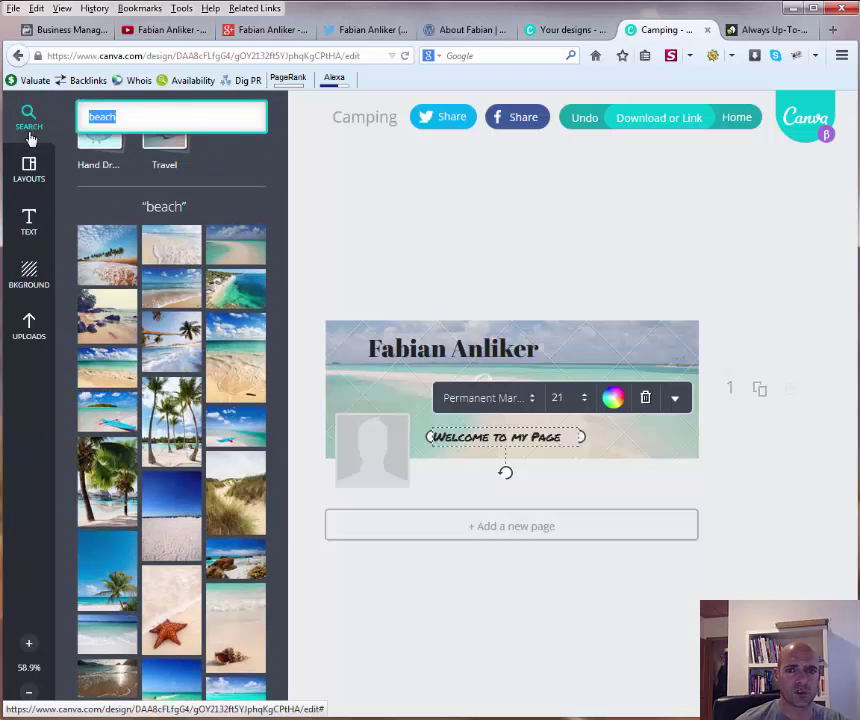
{"action": "scroll", "coordinate": [198, 175], "scroll_direction": "down", "scroll_amount": 1}
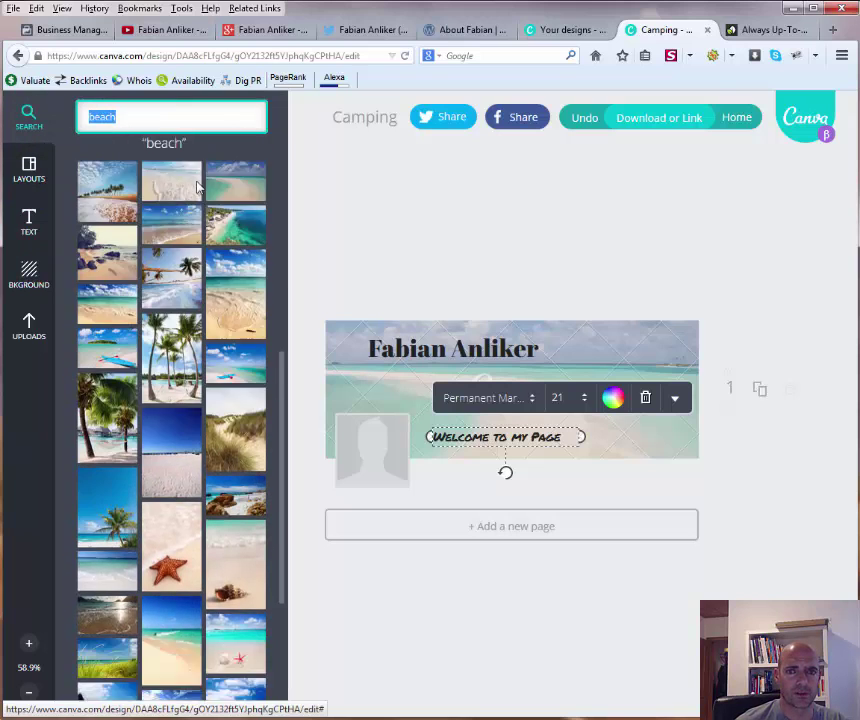
{"action": "scroll", "coordinate": [197, 187], "scroll_direction": "up", "scroll_amount": 2}
{"action": "scroll", "coordinate": [198, 187], "scroll_direction": "up", "scroll_amount": 5}
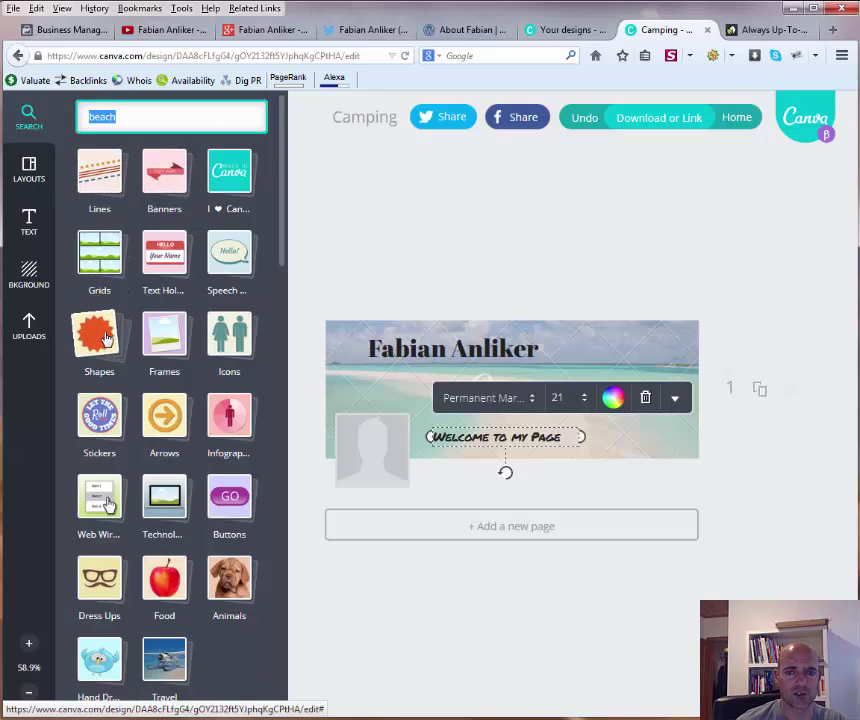
{"action": "scroll", "coordinate": [148, 340], "scroll_direction": "down", "scroll_amount": 2}
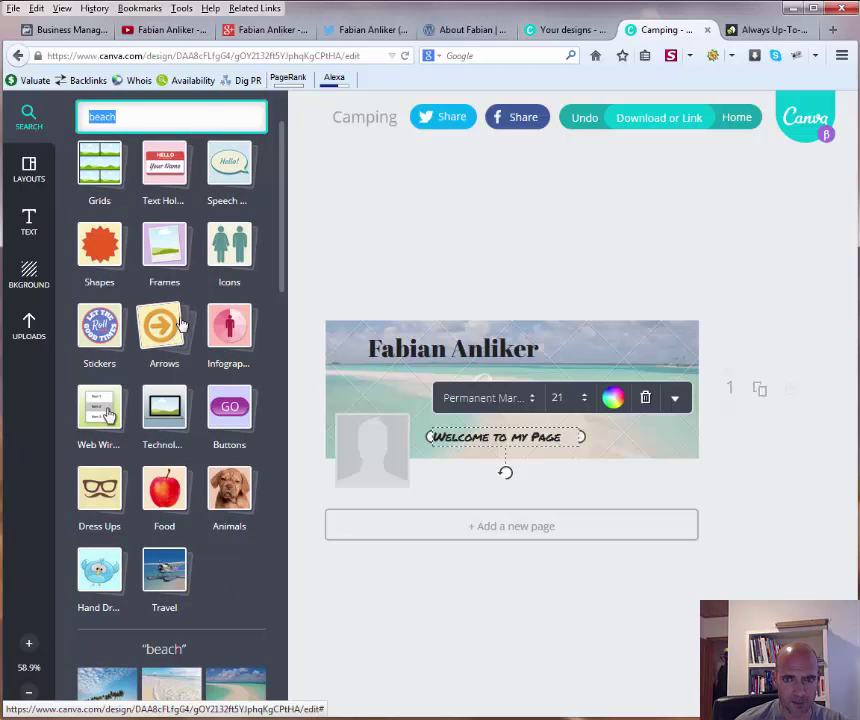
{"action": "left_click", "coordinate": [168, 167]}
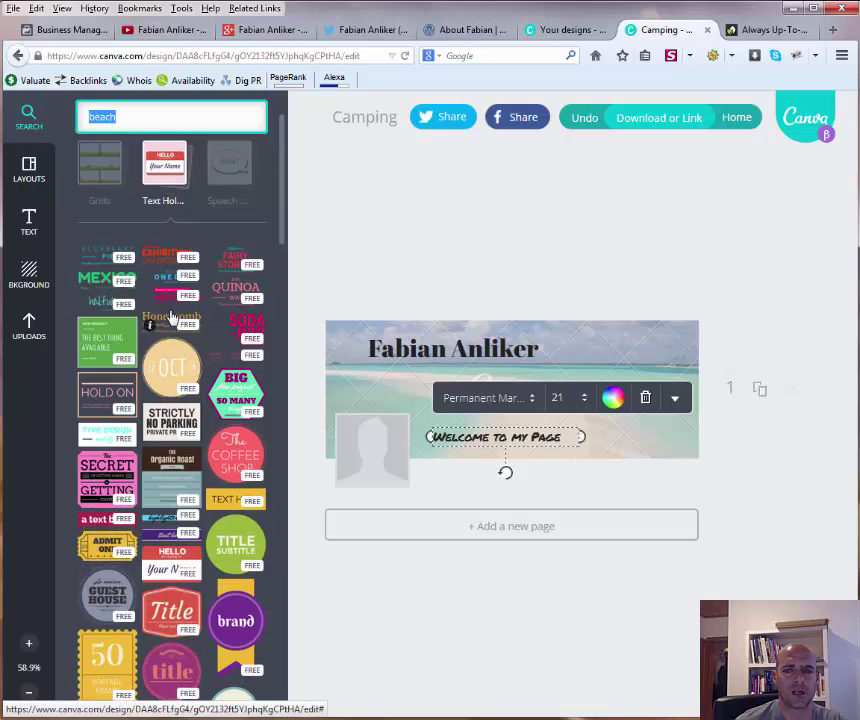
{"action": "scroll", "coordinate": [195, 347], "scroll_direction": "down", "scroll_amount": 10}
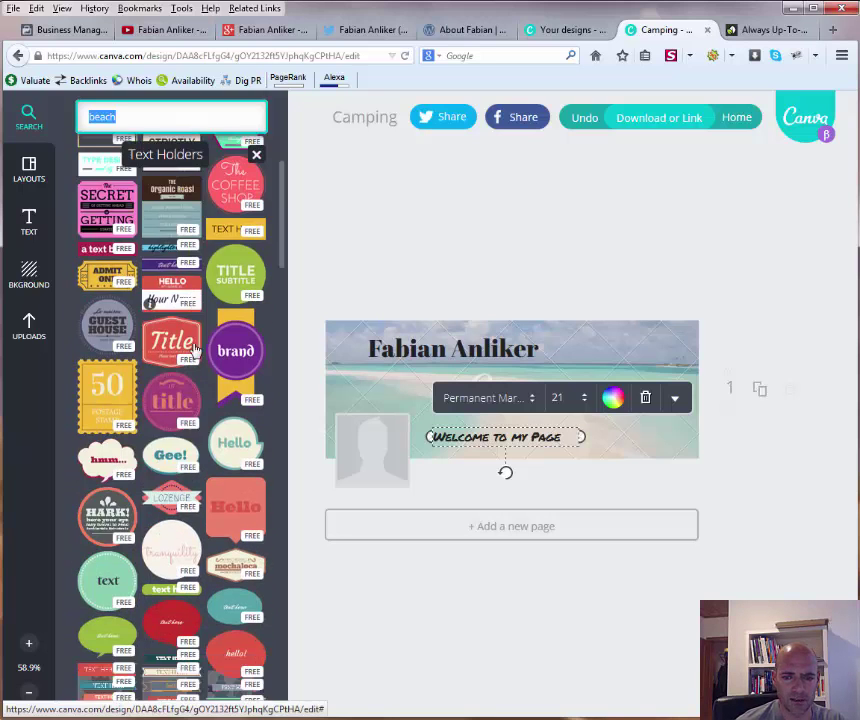
{"action": "scroll", "coordinate": [195, 349], "scroll_direction": "down", "scroll_amount": 3}
{"action": "scroll", "coordinate": [193, 349], "scroll_direction": "up", "scroll_amount": 5}
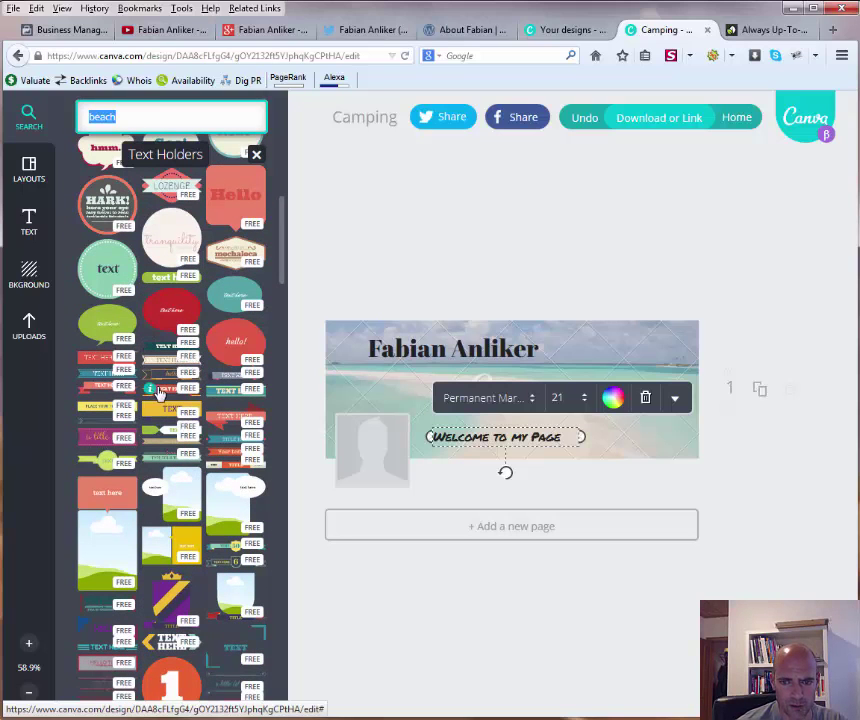
{"action": "left_click", "coordinate": [224, 395]}
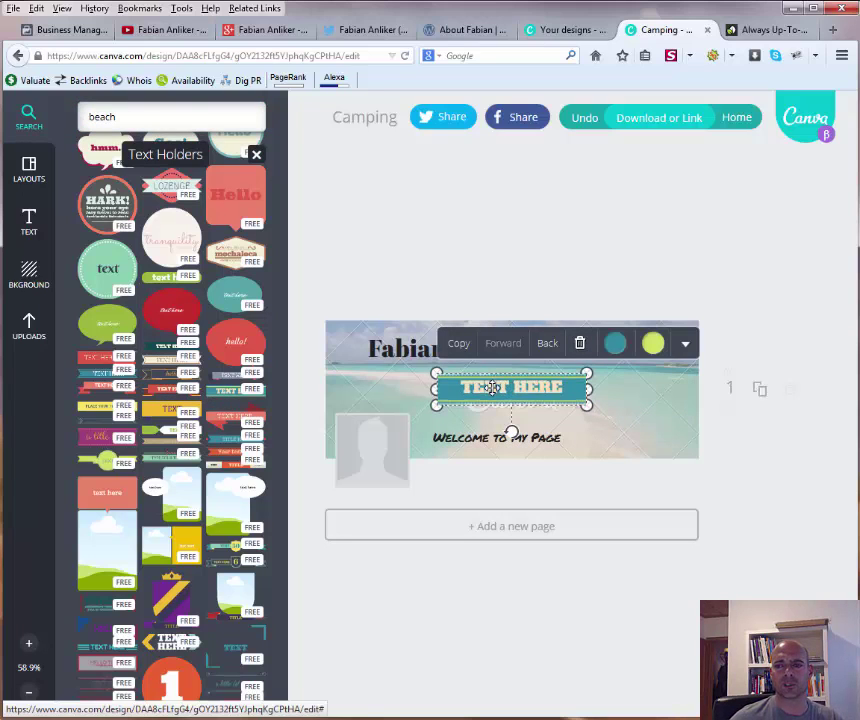
Replace the ribbon's placeholder with the page's website address and nudge it below the heading
{"action": "double_click", "coordinate": [510, 388]}
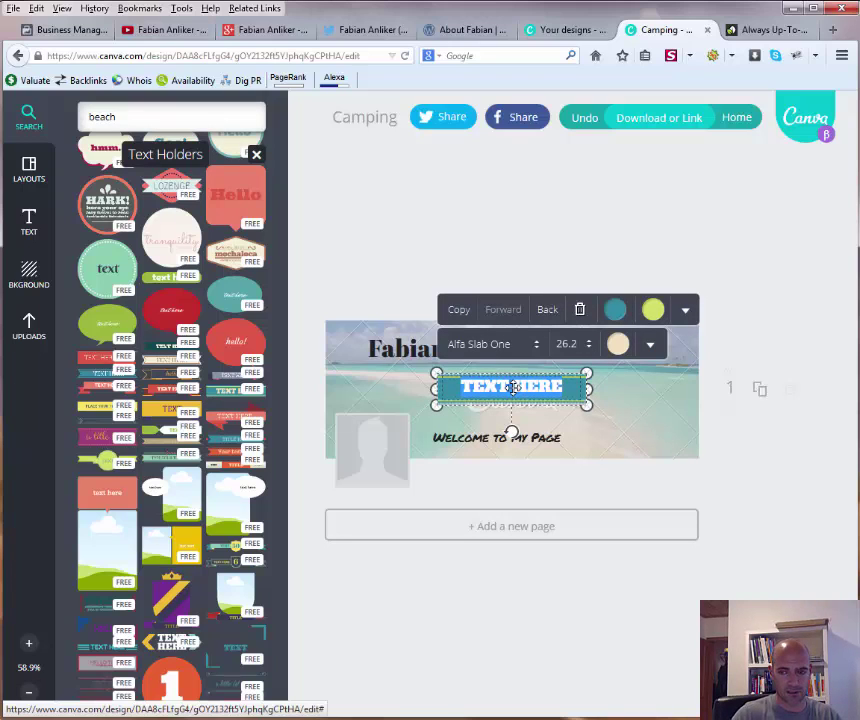
{"action": "type", "text": "Fabian Anlike"}
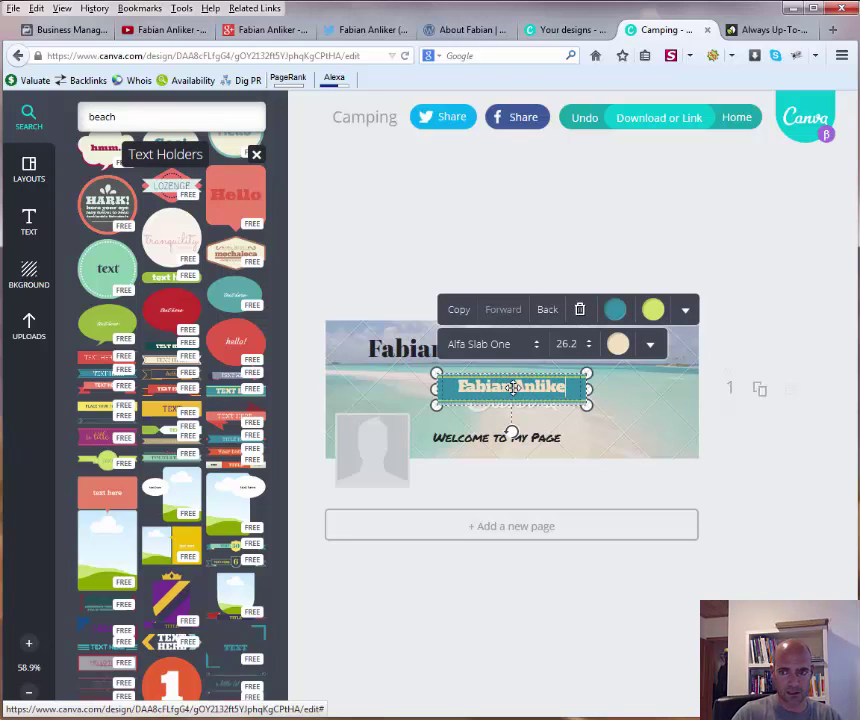
{"action": "type", "text": "r.com"}
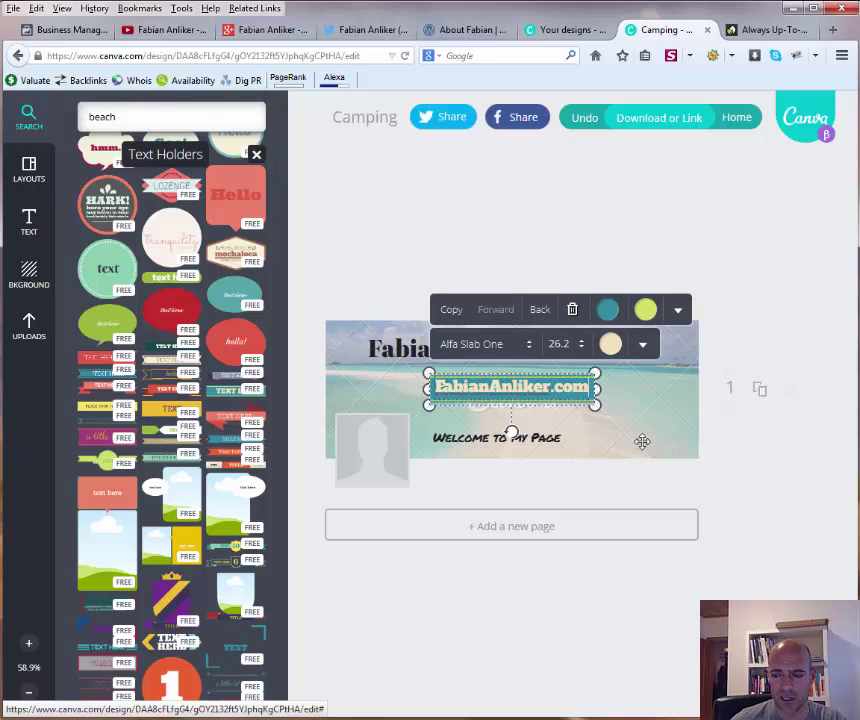
{"action": "left_click", "coordinate": [642, 441]}
{"action": "mouse_move", "coordinate": [559, 388]}
{"action": "left_mouse_down"}
{"action": "mouse_move", "coordinate": [548, 408]}
{"action": "mouse_move", "coordinate": [553, 392]}
{"action": "left_mouse_up"}
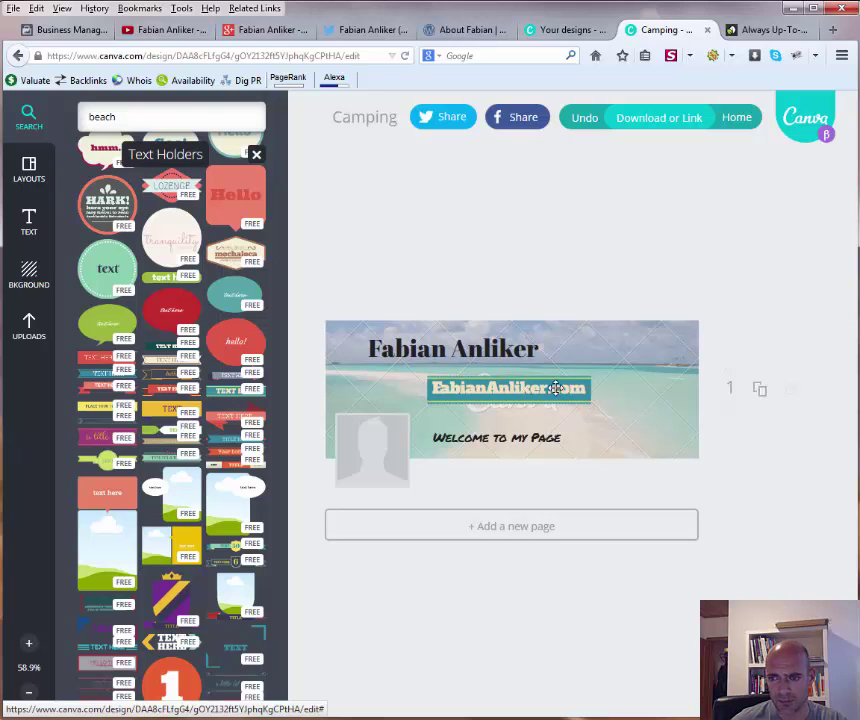
Make the website ribbon's text blue
{"action": "left_click", "coordinate": [493, 388]}
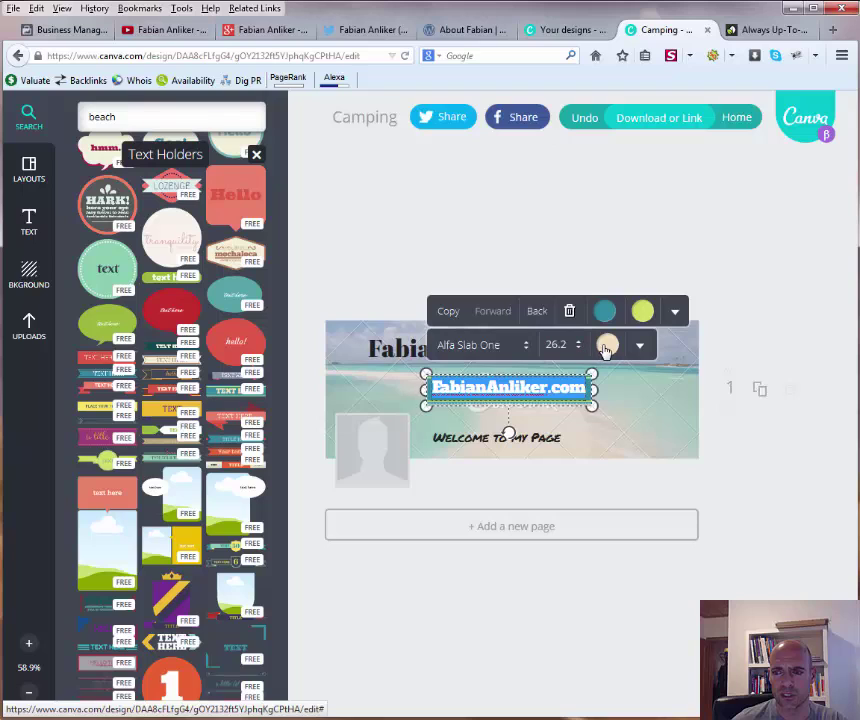
{"action": "left_click", "coordinate": [607, 346]}
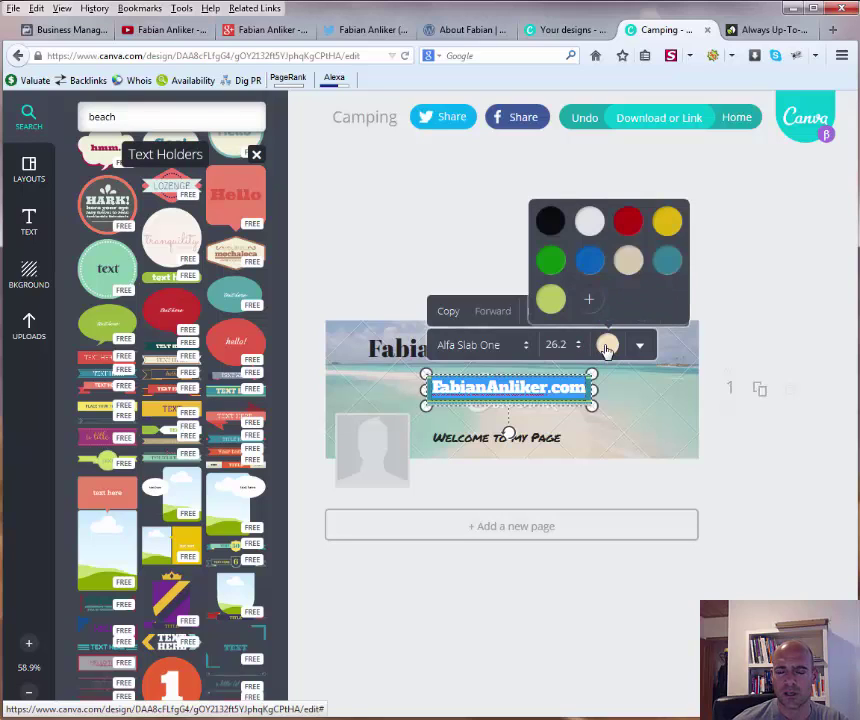
{"action": "left_click", "coordinate": [592, 261]}
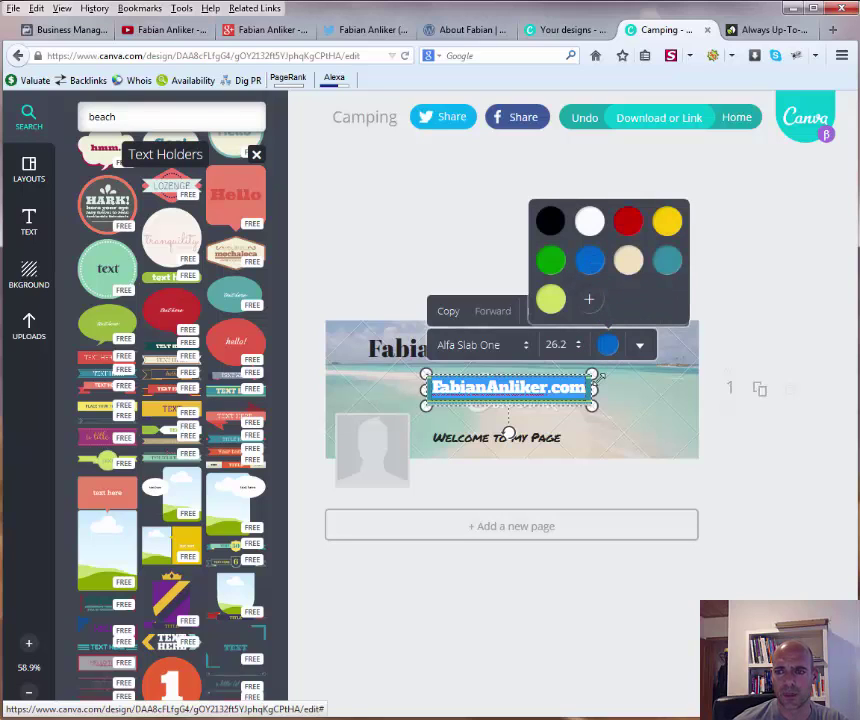
{"action": "left_click", "coordinate": [501, 328]}
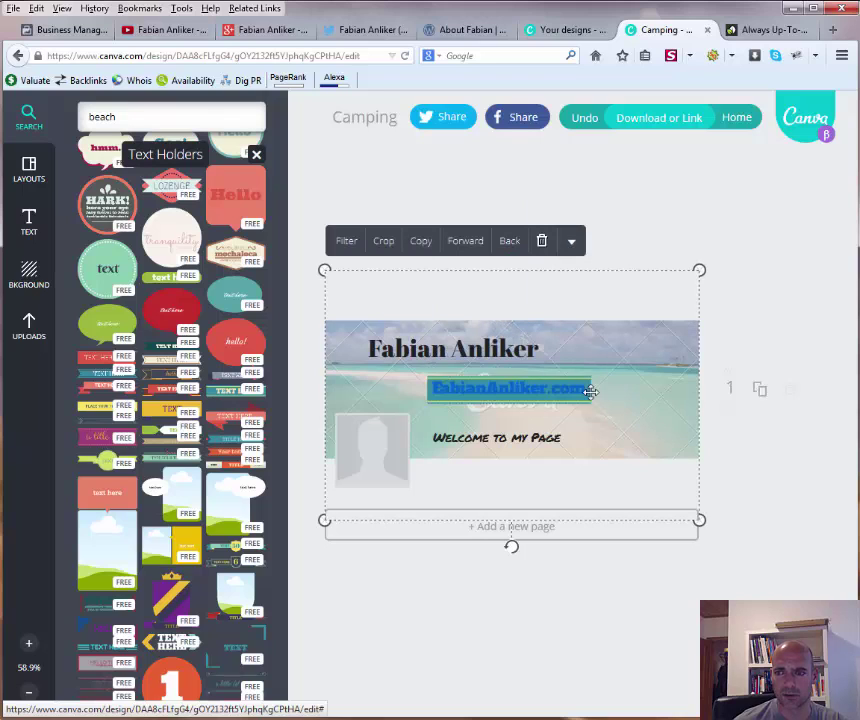
{"action": "key", "text": "Escape"}
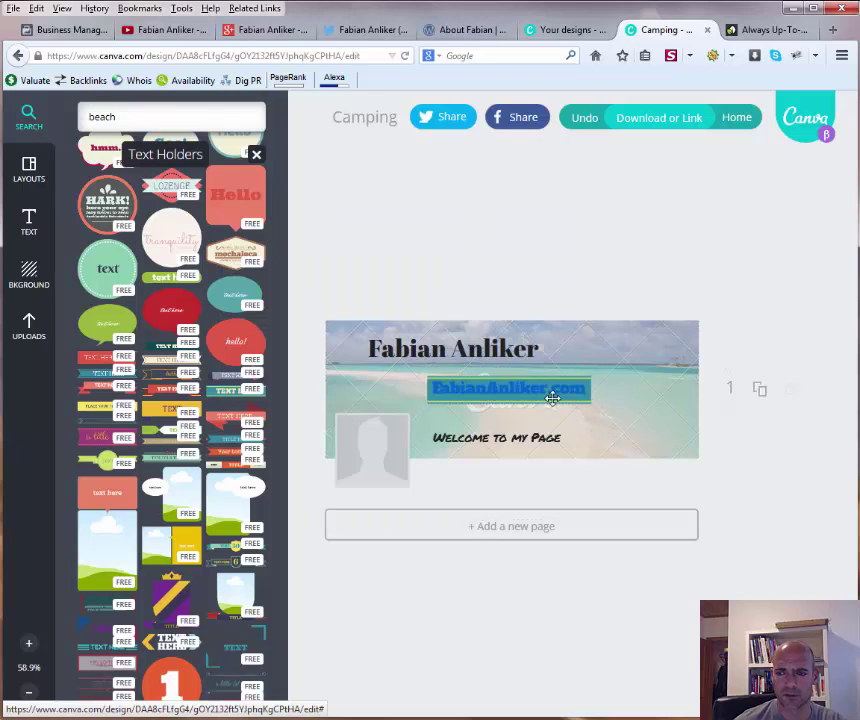
Turn the ribbon yellow and switch its text font to Alike
{"action": "left_click", "coordinate": [551, 391]}
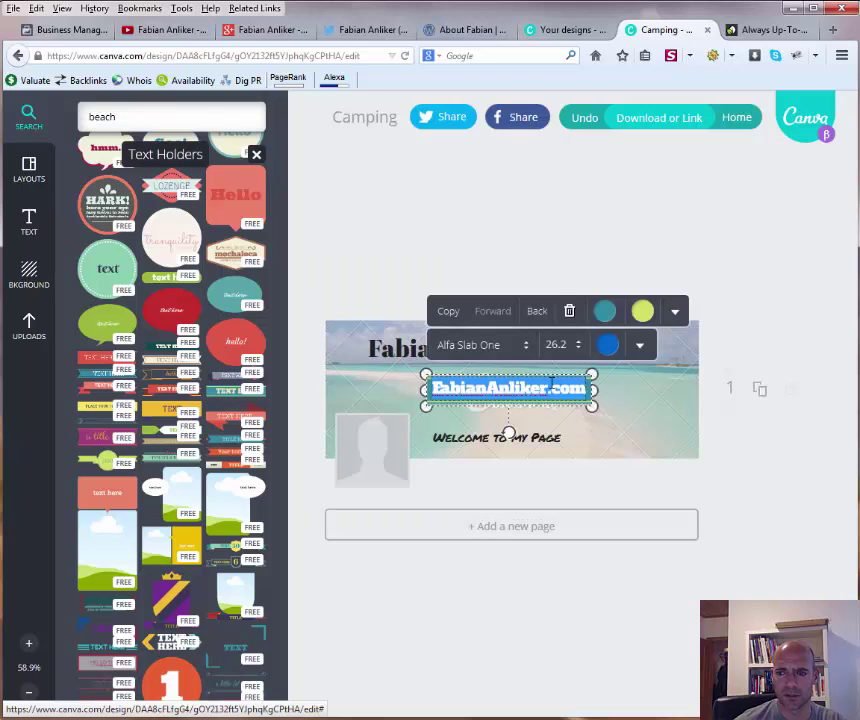
{"action": "left_click", "coordinate": [641, 312]}
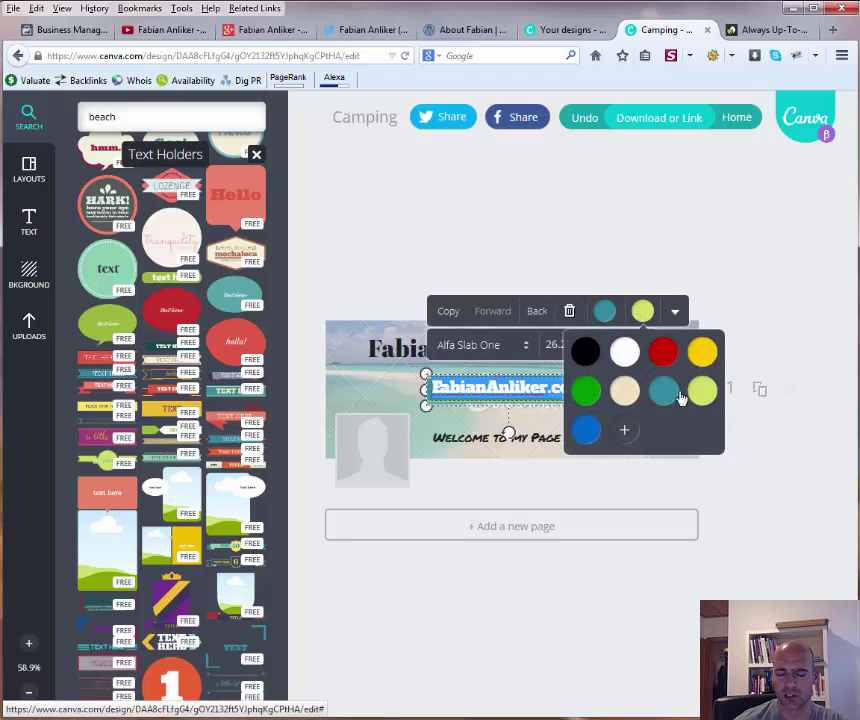
{"action": "left_click", "coordinate": [703, 351]}
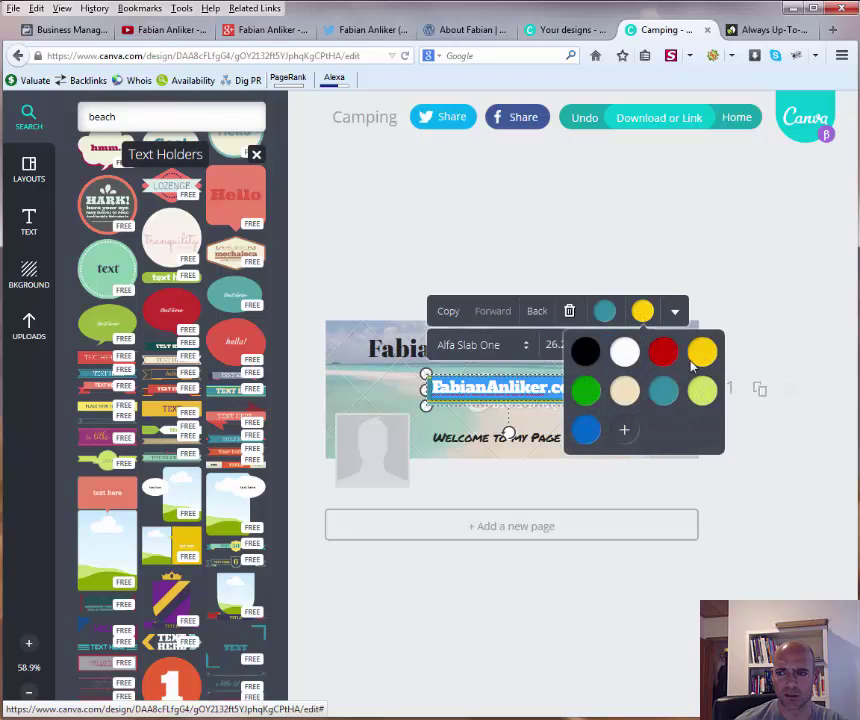
{"action": "left_click", "coordinate": [478, 345]}
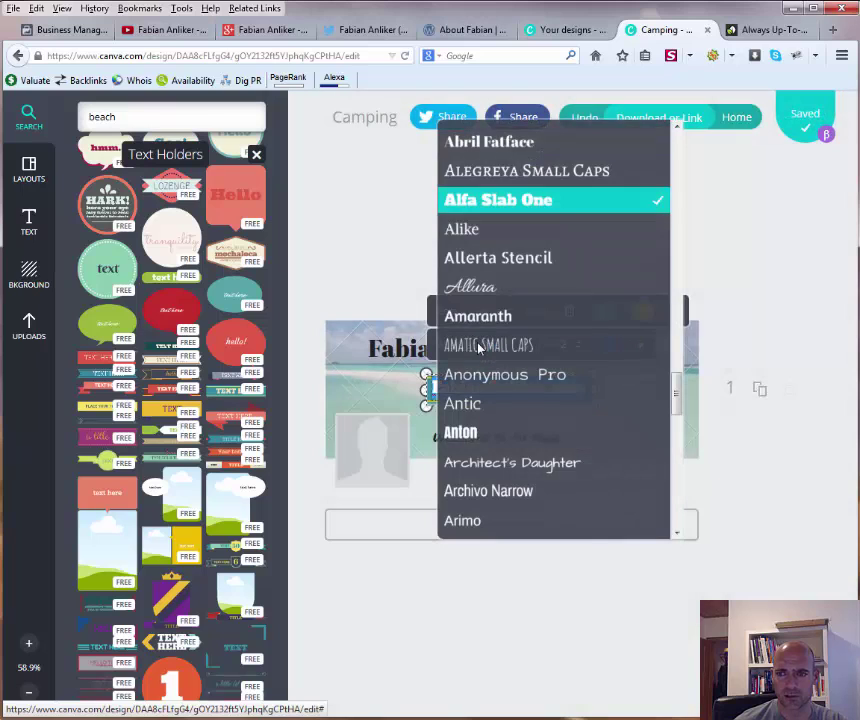
{"action": "left_click", "coordinate": [483, 232]}
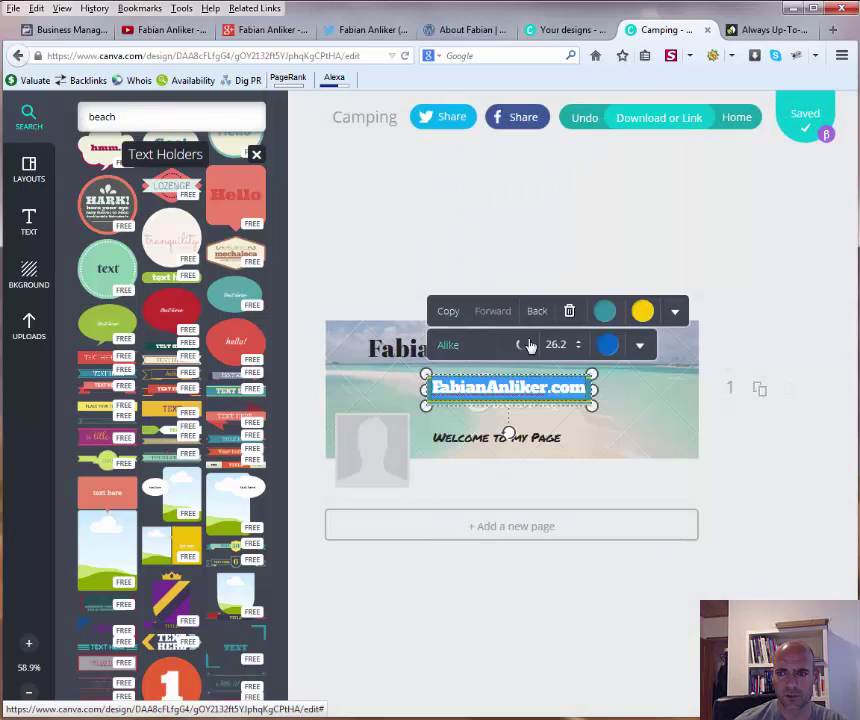
{"action": "left_click", "coordinate": [645, 432]}
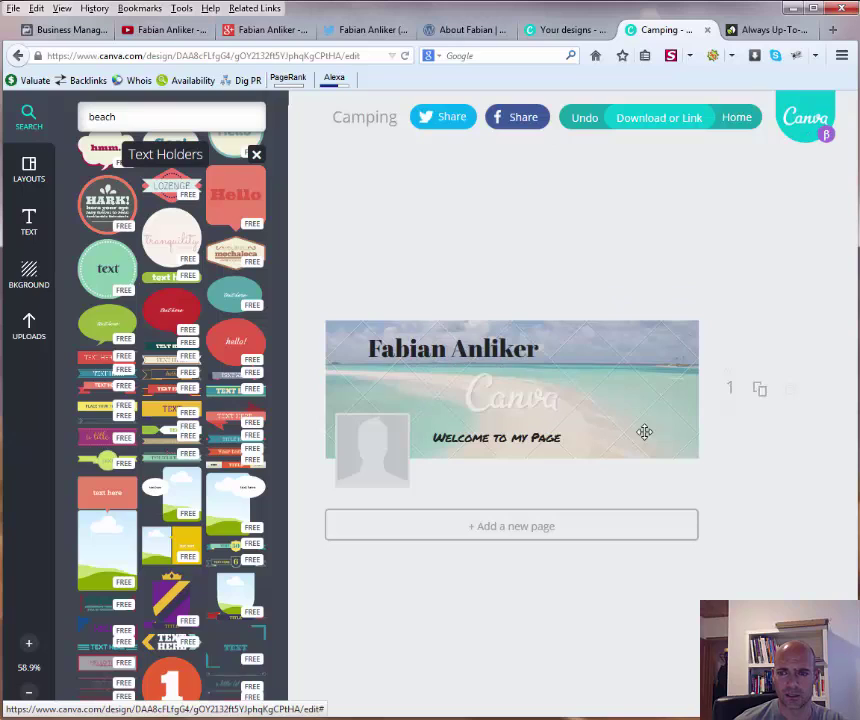
{"action": "left_click", "coordinate": [537, 391]}
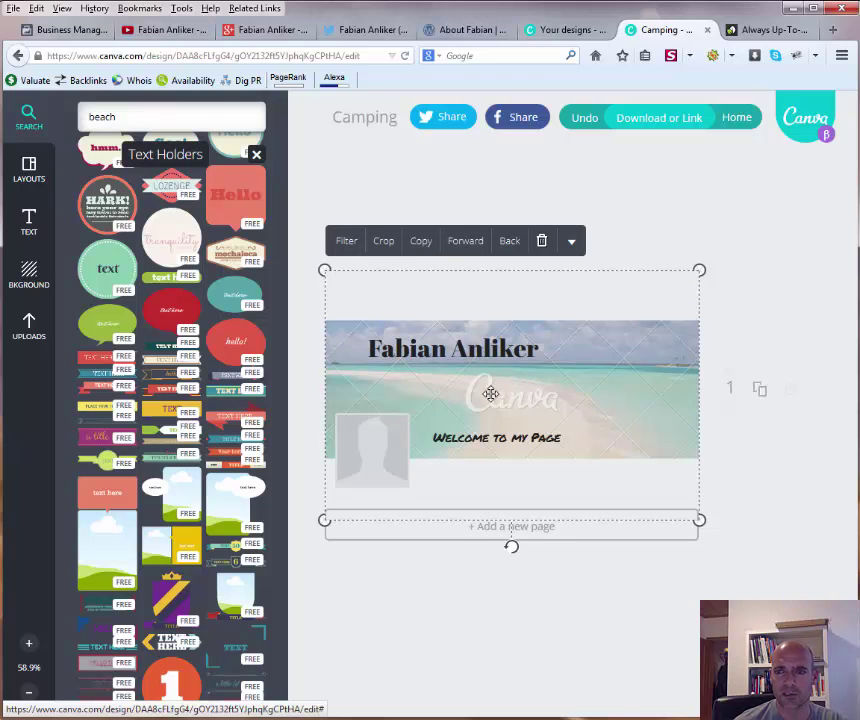
Try the red 'TEXT HERE' and magenta 'a title here' ribbons, deleting each
{"action": "left_click", "coordinate": [97, 363]}
{"action": "left_click", "coordinate": [484, 390]}
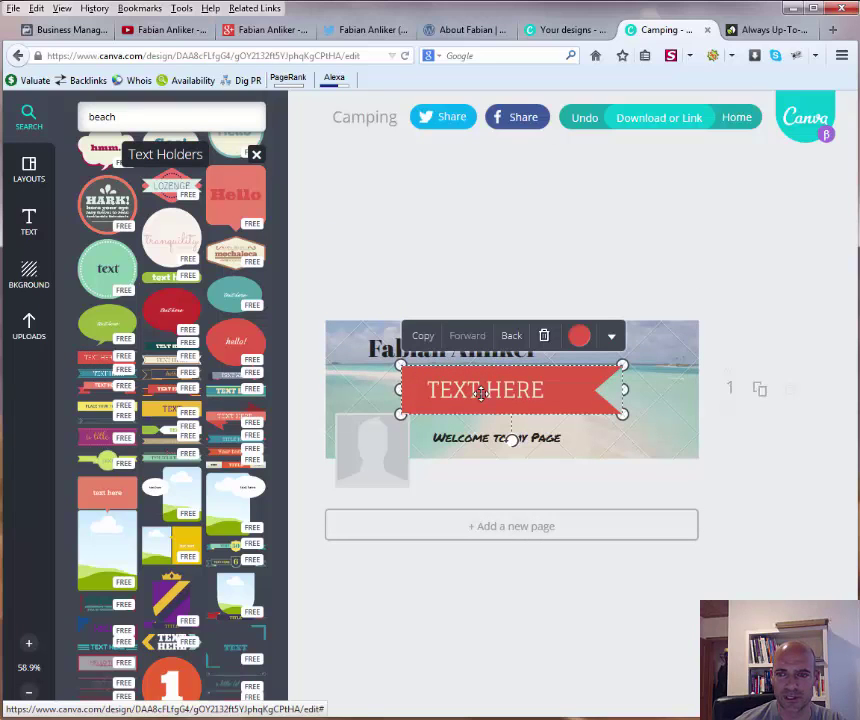
{"action": "left_click", "coordinate": [539, 396]}
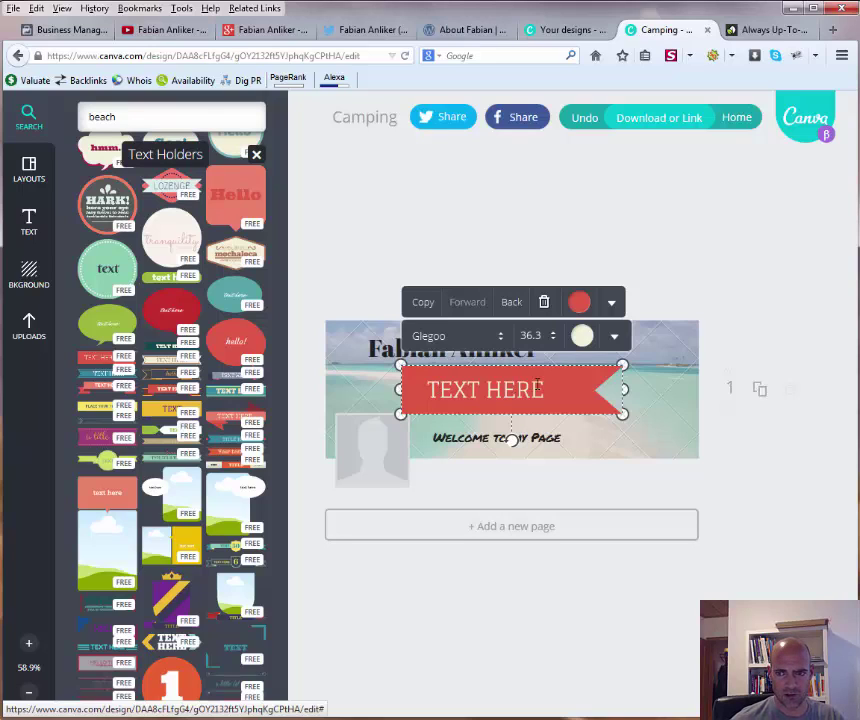
{"action": "left_click", "coordinate": [544, 302]}
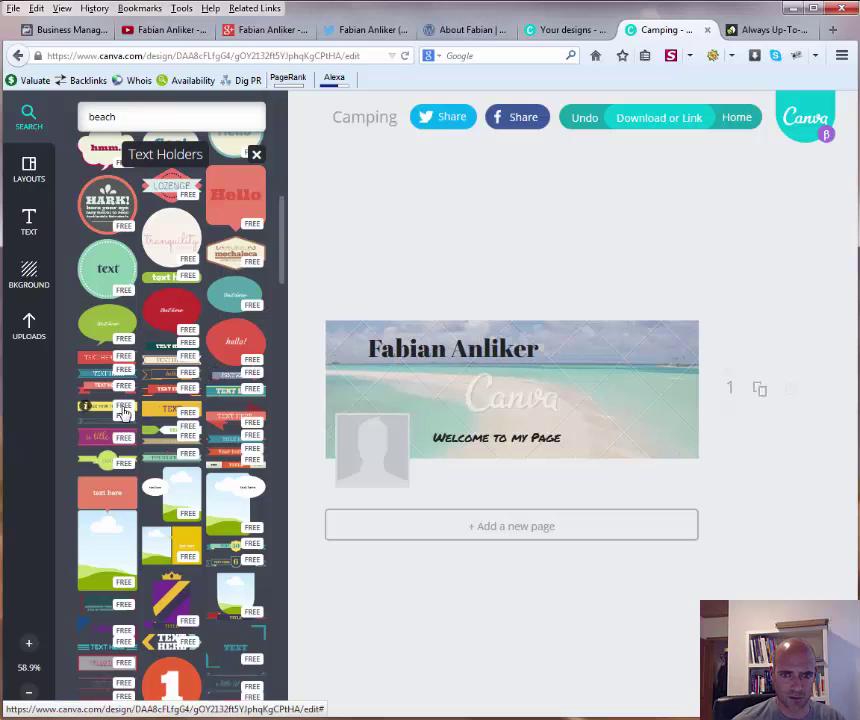
{"action": "left_click", "coordinate": [100, 437]}
{"action": "left_click", "coordinate": [505, 390]}
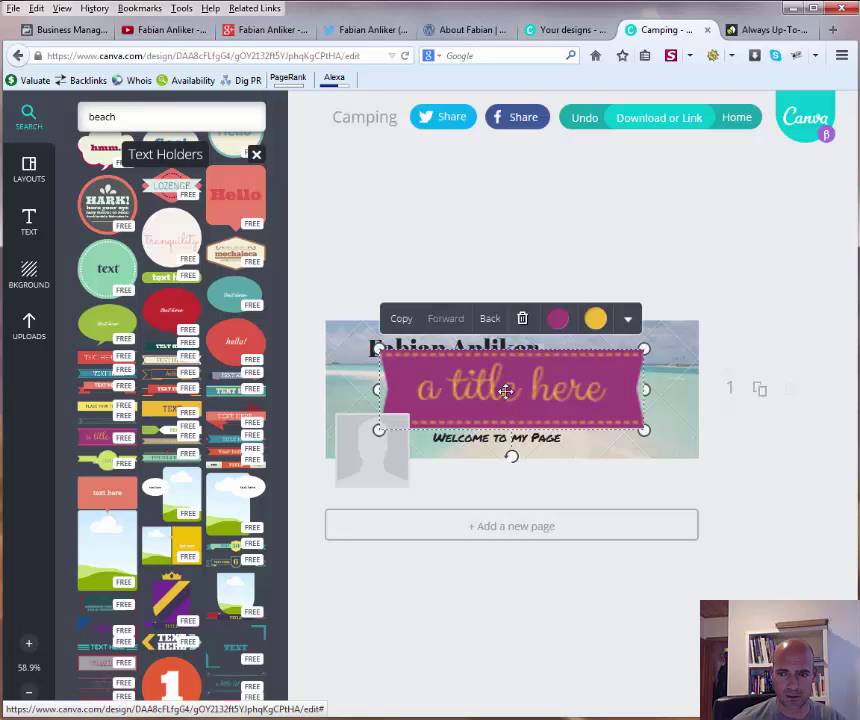
{"action": "left_click", "coordinate": [513, 391]}
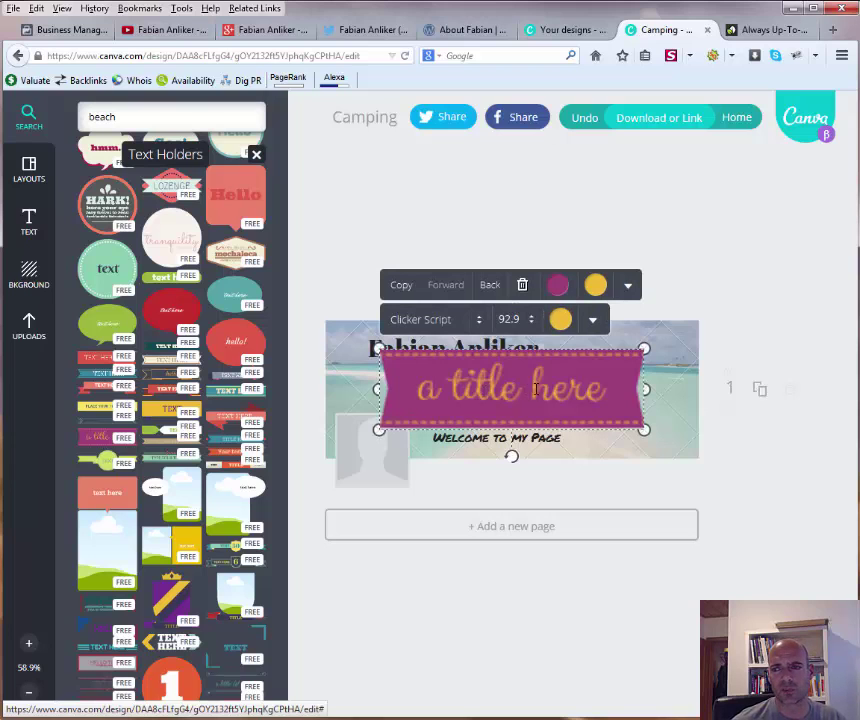
{"action": "left_click", "coordinate": [522, 284]}
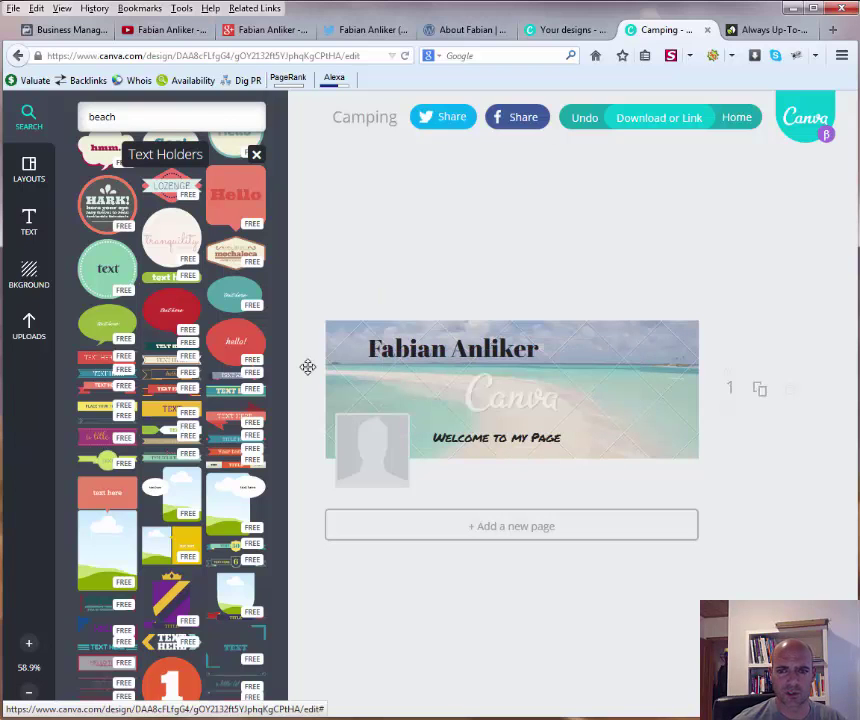
Add a teal striped 'TEXT HERE' holder, then delete it as well
{"action": "scroll", "coordinate": [152, 403], "scroll_direction": "down", "scroll_amount": 5}
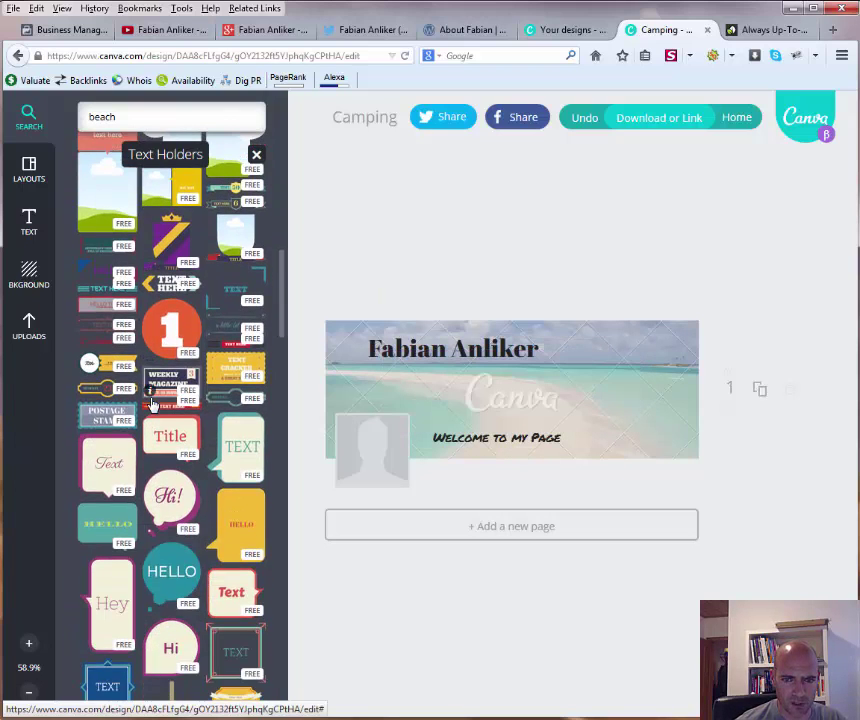
{"action": "scroll", "coordinate": [152, 403], "scroll_direction": "up", "scroll_amount": 1}
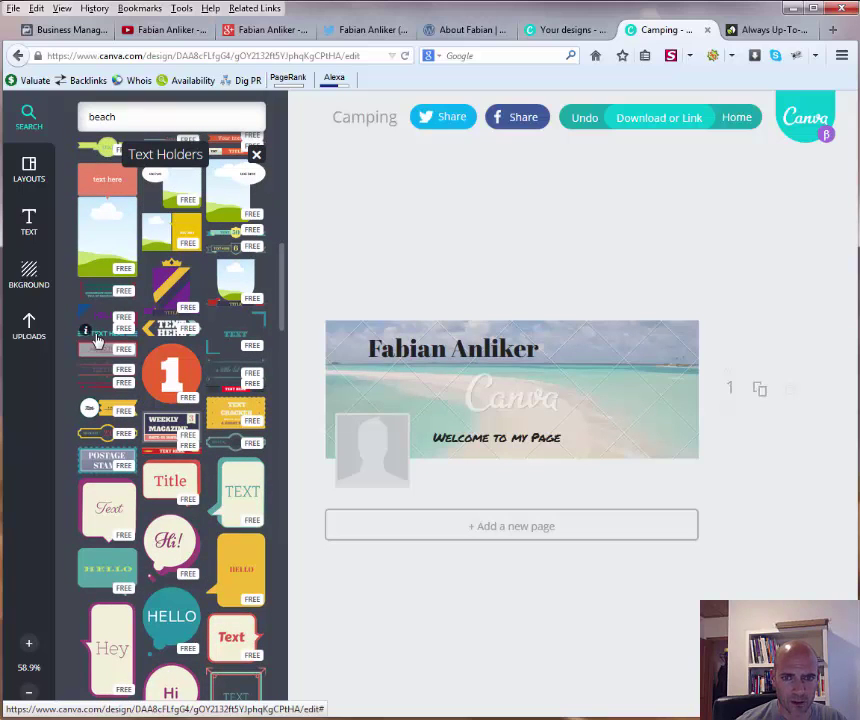
{"action": "left_click", "coordinate": [96, 341]}
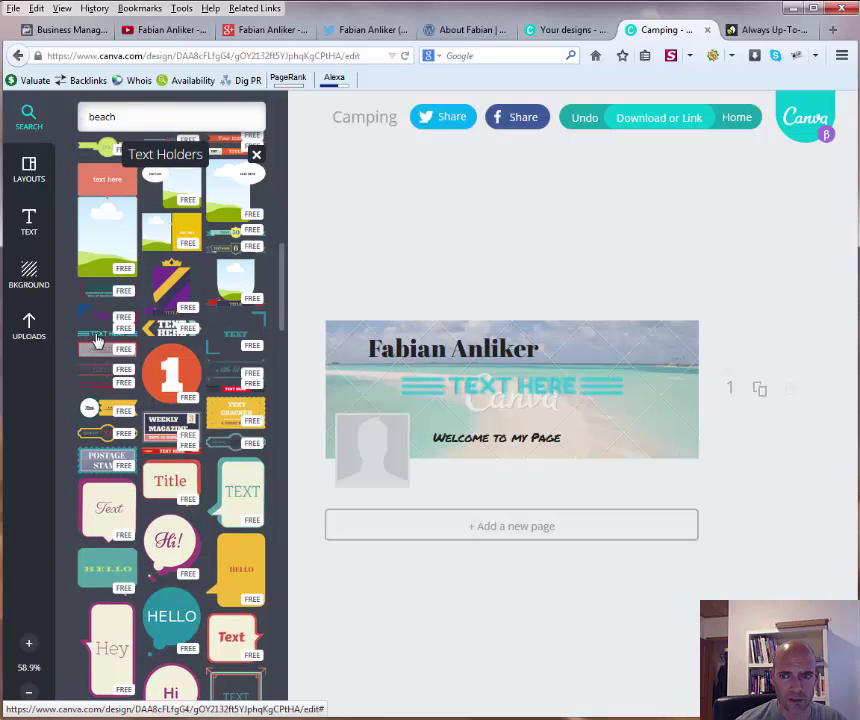
{"action": "left_click", "coordinate": [497, 389]}
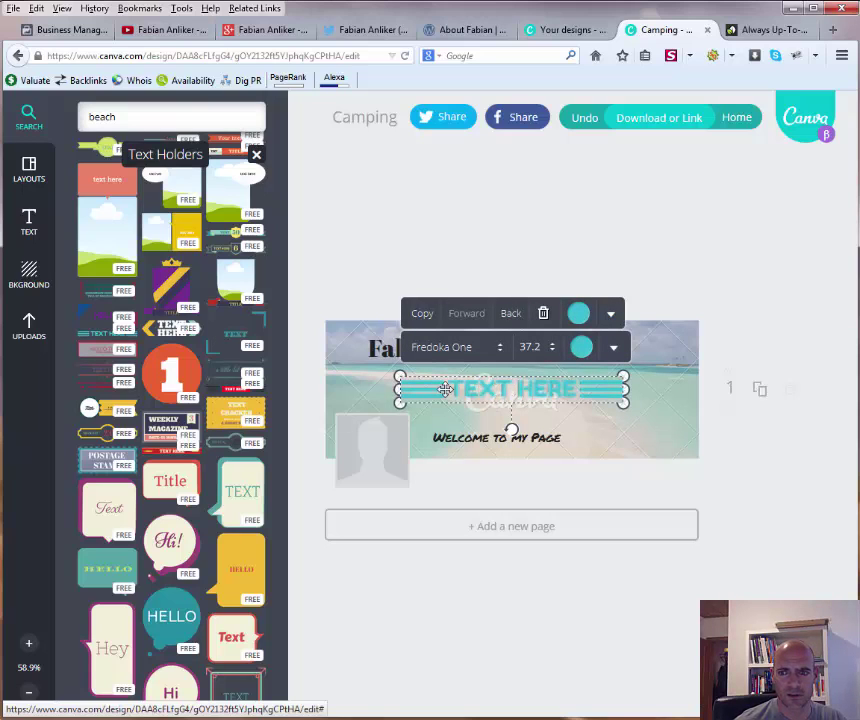
{"action": "key", "text": "Delete"}
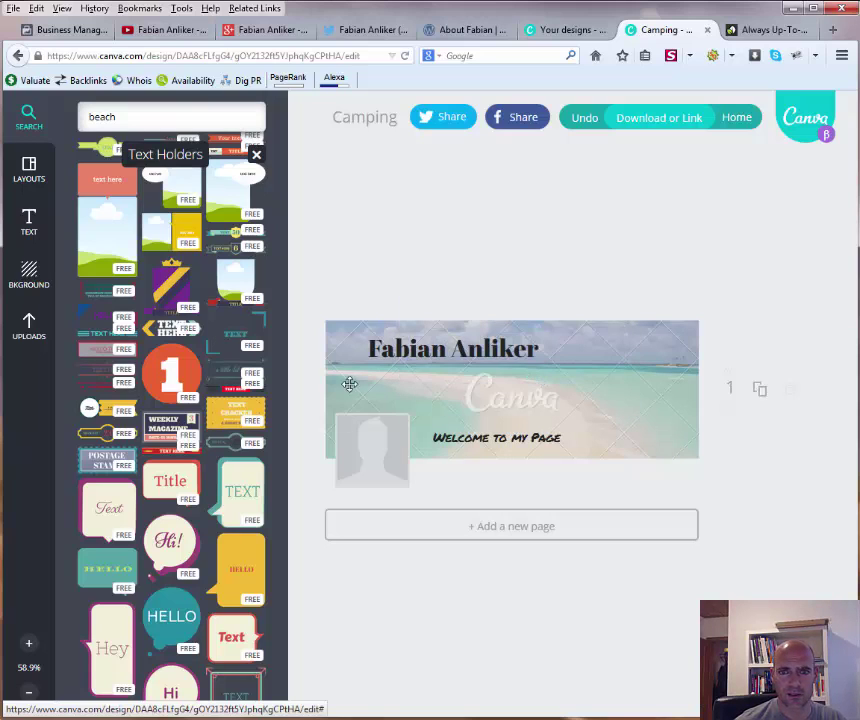
{"action": "scroll", "coordinate": [192, 371], "scroll_direction": "up", "scroll_amount": 10}
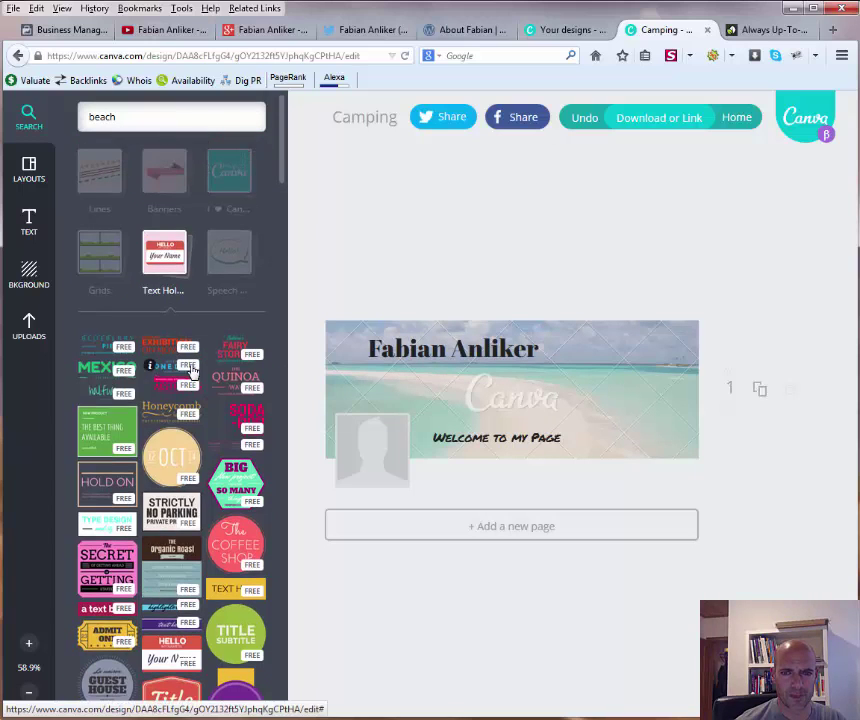
Add the cream-and-red three-panel TEXT / TITLE / TEXT holder from Text Holders
{"action": "left_click", "coordinate": [165, 257]}
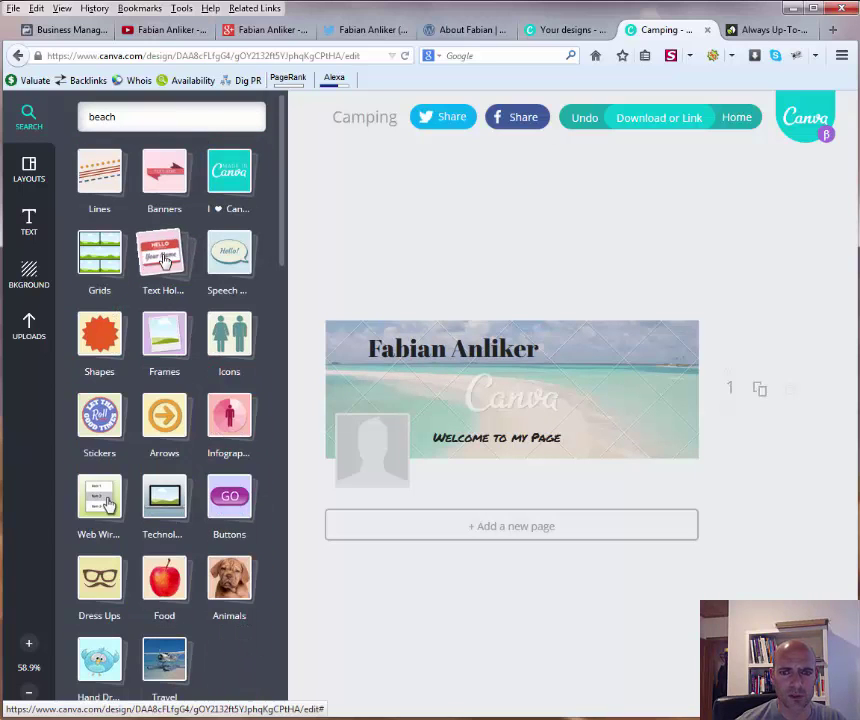
{"action": "left_click", "coordinate": [93, 342]}
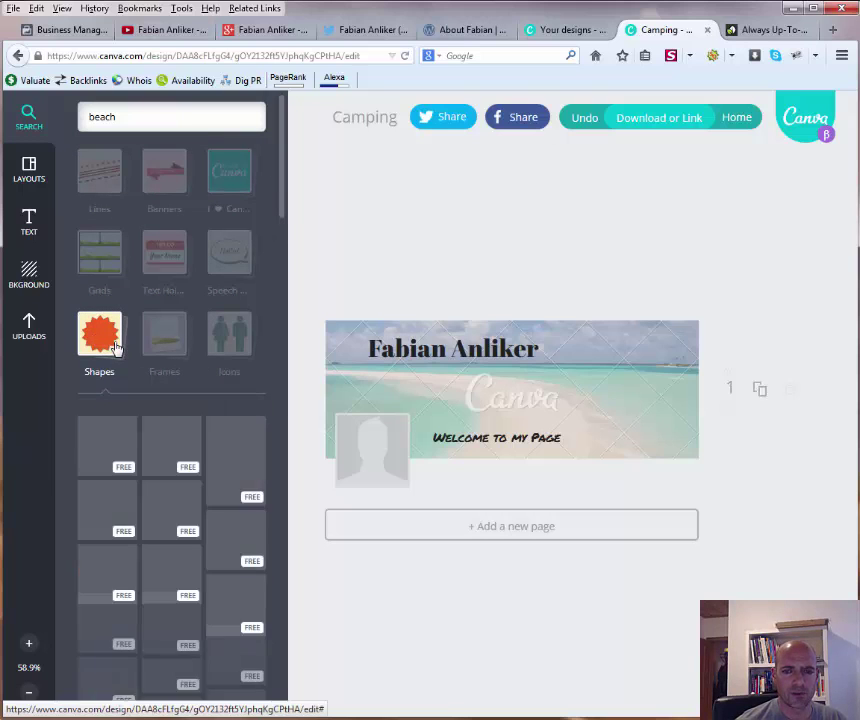
{"action": "scroll", "coordinate": [169, 437], "scroll_direction": "down", "scroll_amount": 10}
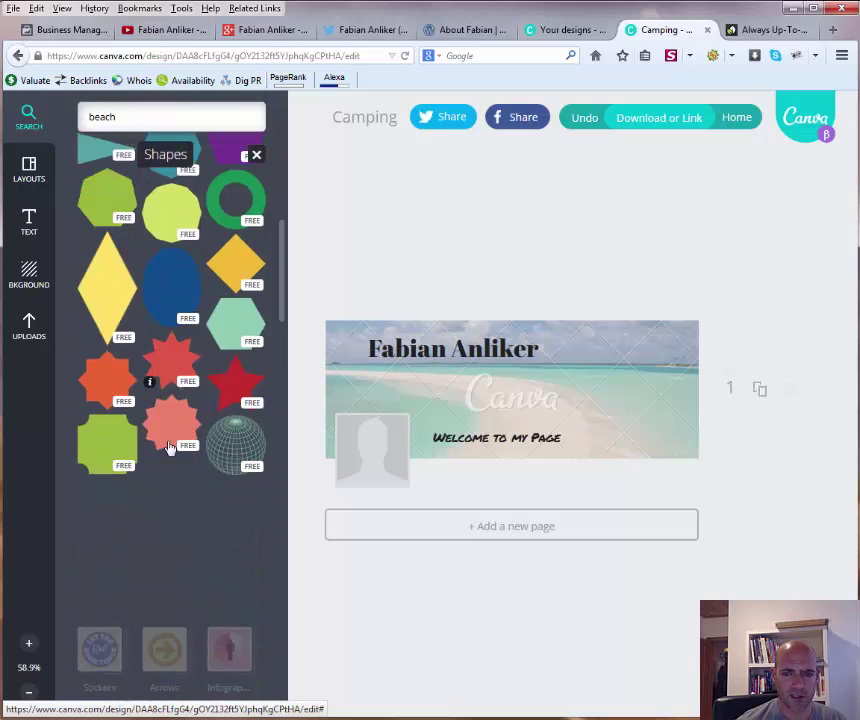
{"action": "scroll", "coordinate": [169, 445], "scroll_direction": "up", "scroll_amount": 10}
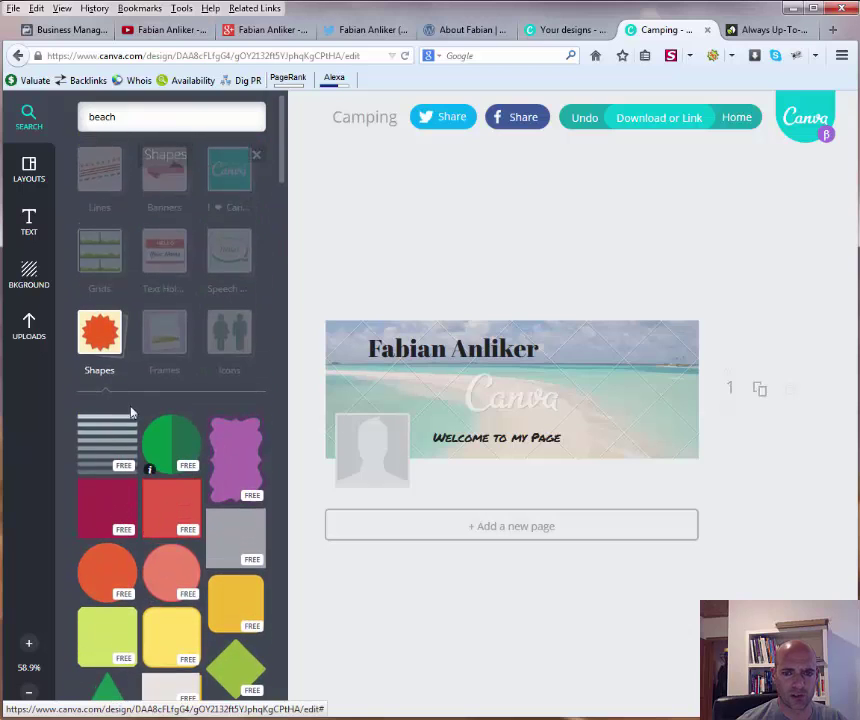
{"action": "left_click", "coordinate": [94, 345]}
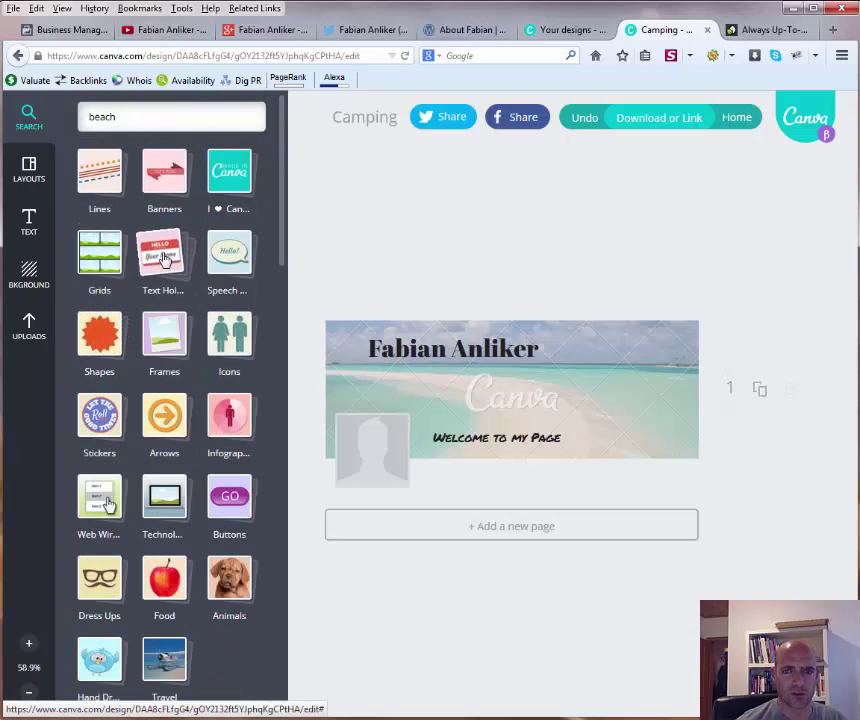
{"action": "left_click", "coordinate": [168, 255]}
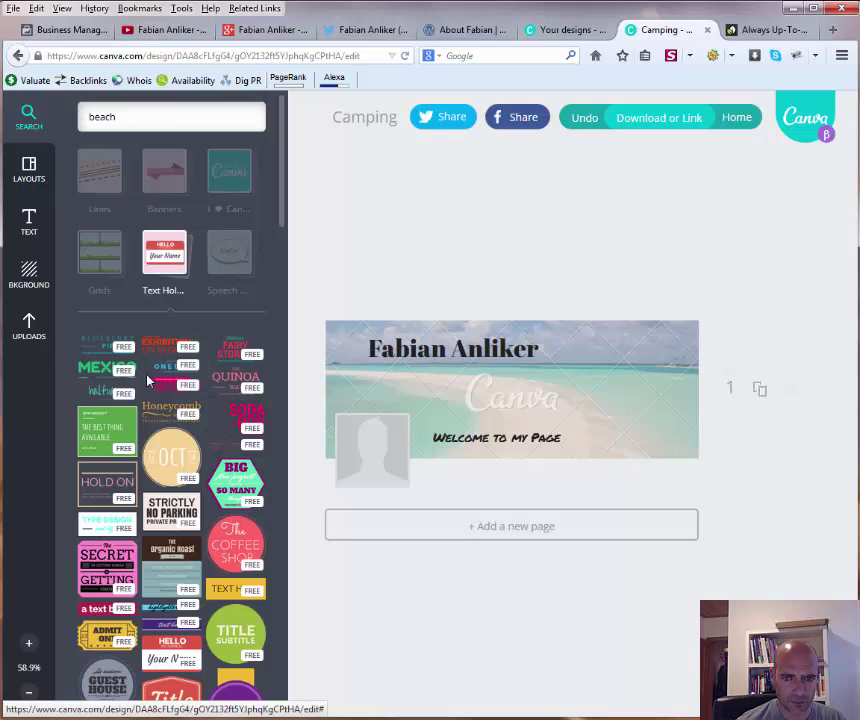
{"action": "scroll", "coordinate": [214, 469], "scroll_direction": "down", "scroll_amount": 10}
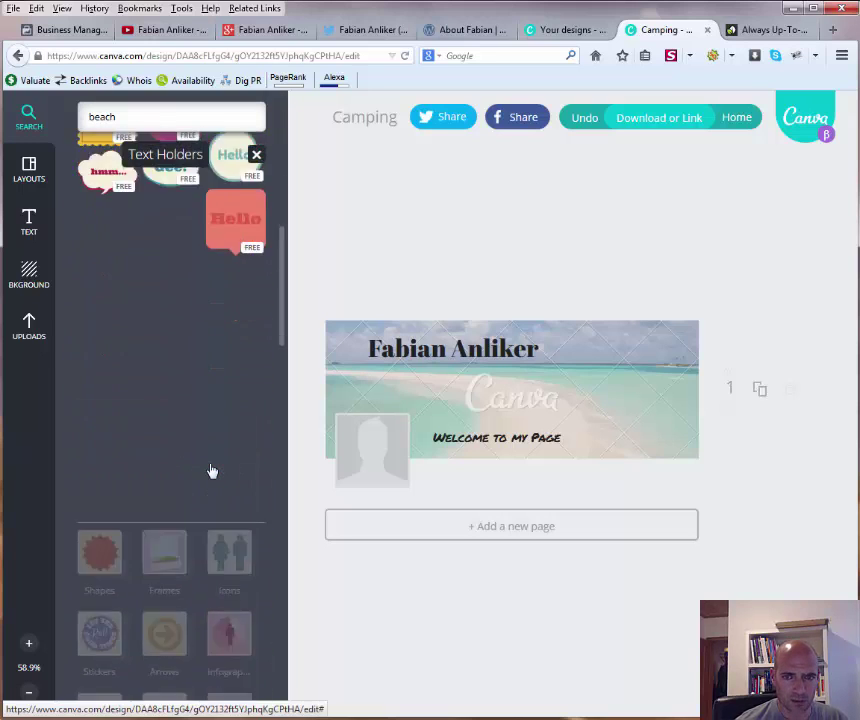
{"action": "scroll", "coordinate": [210, 470], "scroll_direction": "up", "scroll_amount": 10}
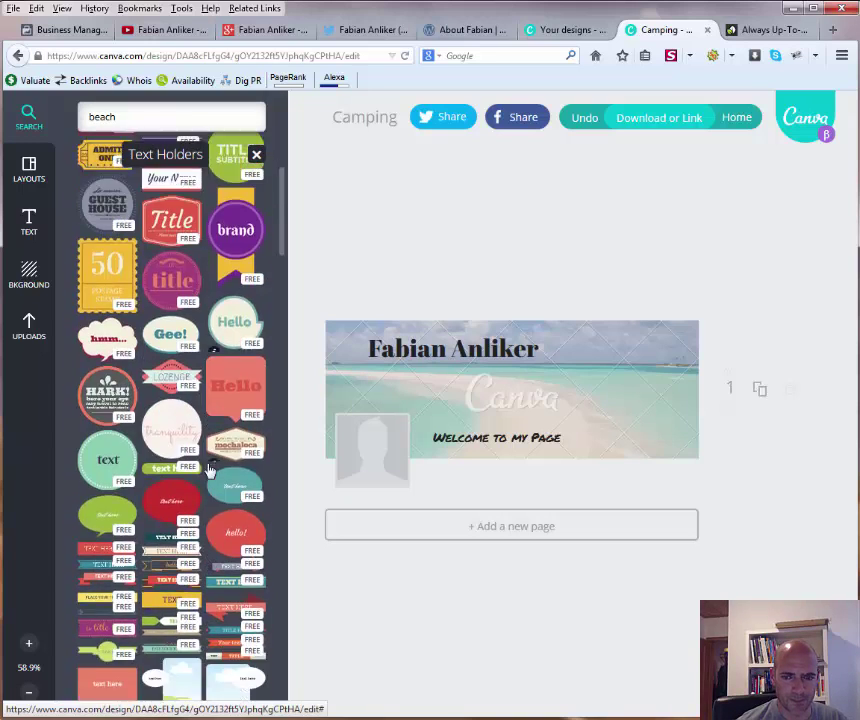
{"action": "scroll", "coordinate": [211, 468], "scroll_direction": "down", "scroll_amount": 3}
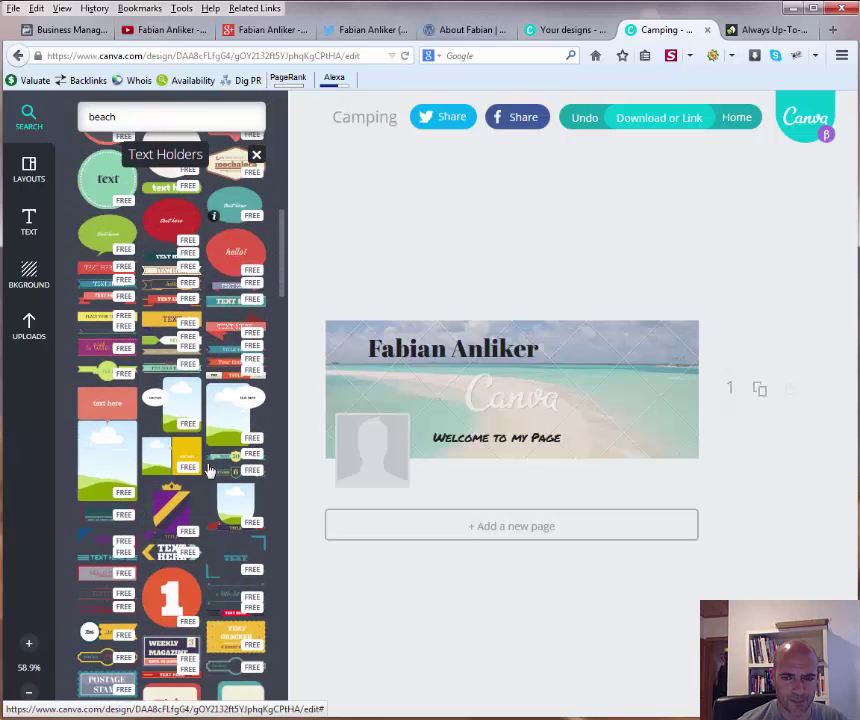
{"action": "left_click", "coordinate": [222, 383]}
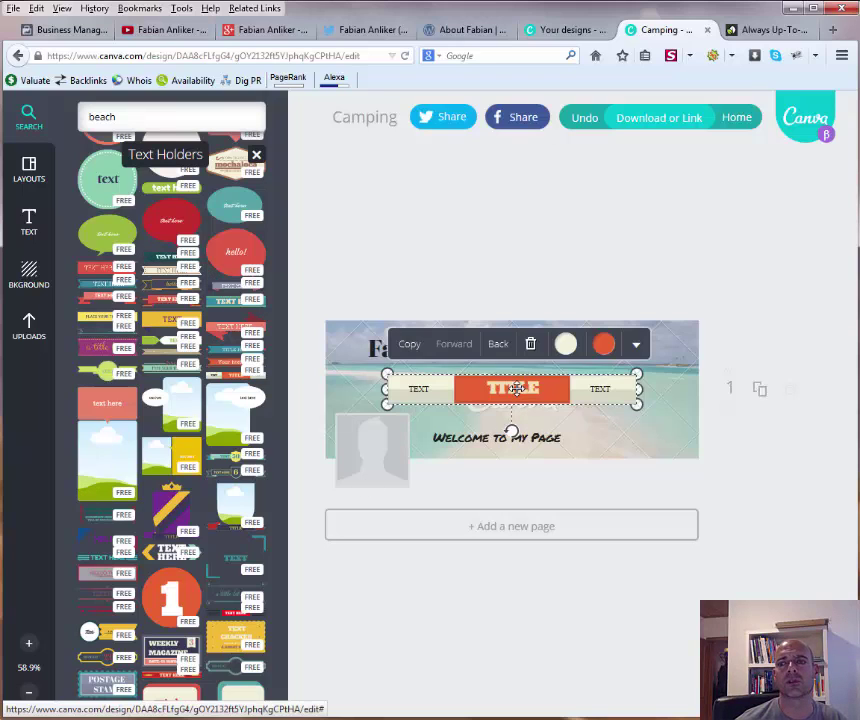
Replace the ribbon's centre TITLE word with the website address and reposition the ribbon
{"action": "double_click", "coordinate": [516, 388]}
{"action": "type", "text": "F"}
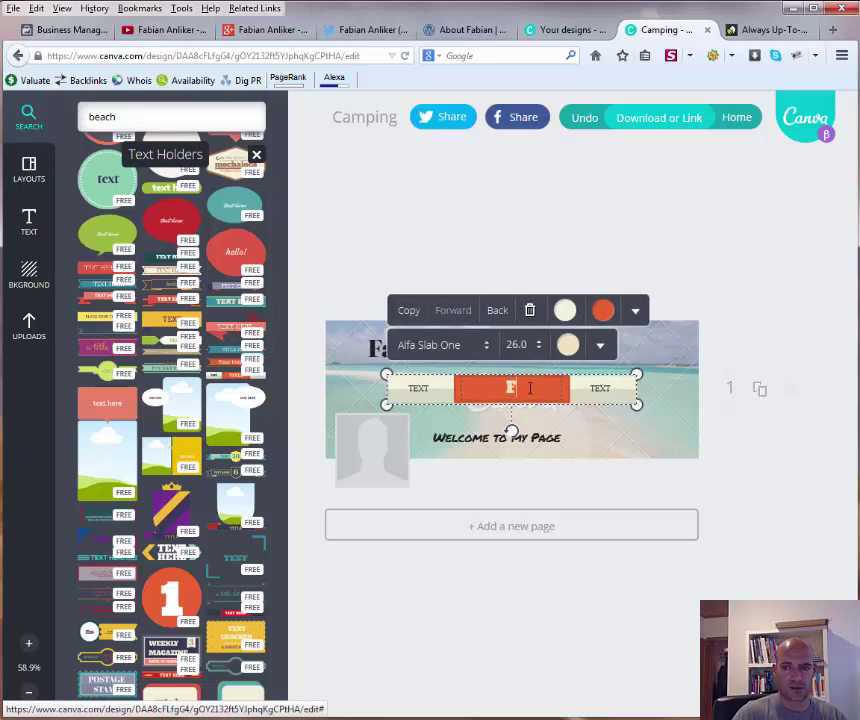
{"action": "type", "text": "abianAnliker.com"}
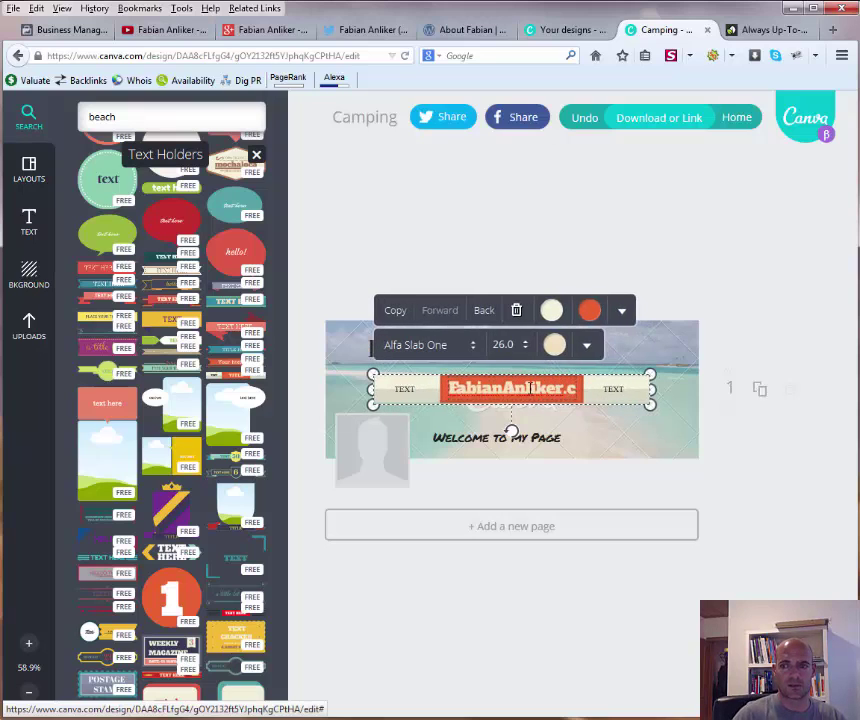
{"action": "left_click", "coordinate": [611, 436]}
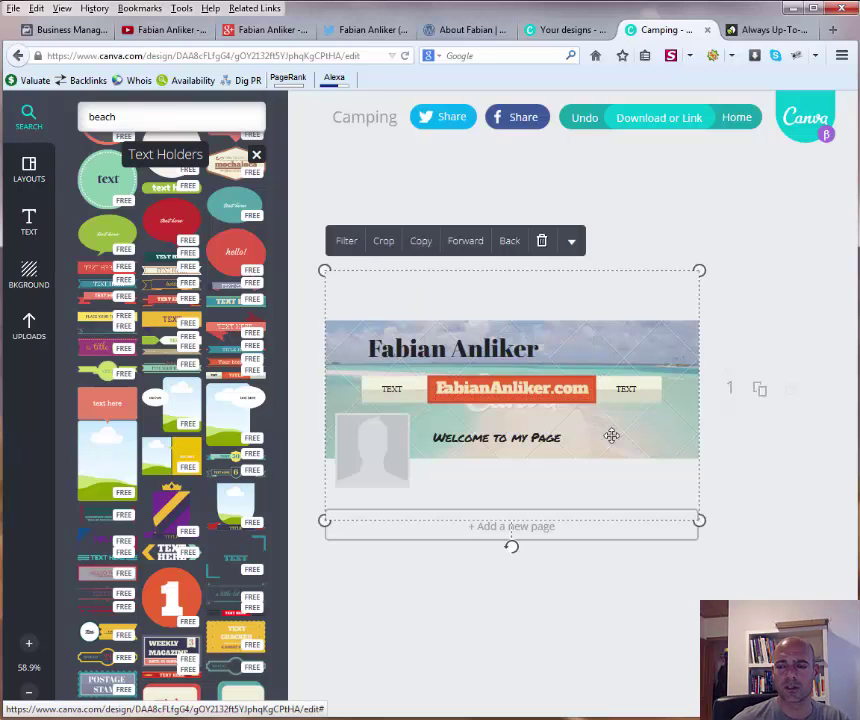
{"action": "left_click_drag", "start_coordinate": [557, 399], "coordinate": [521, 395]}
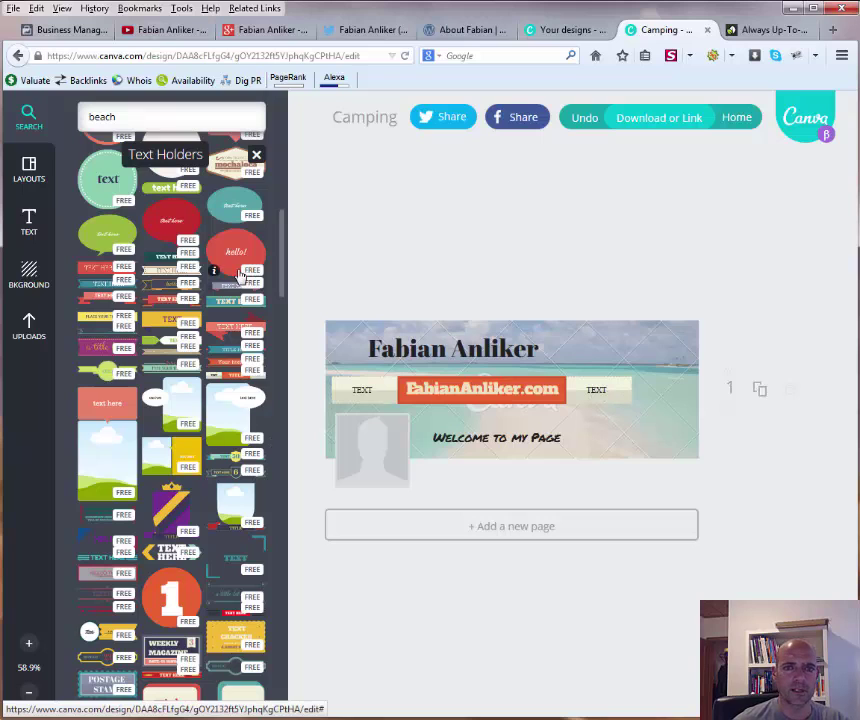
{"action": "left_click", "coordinate": [34, 124]}
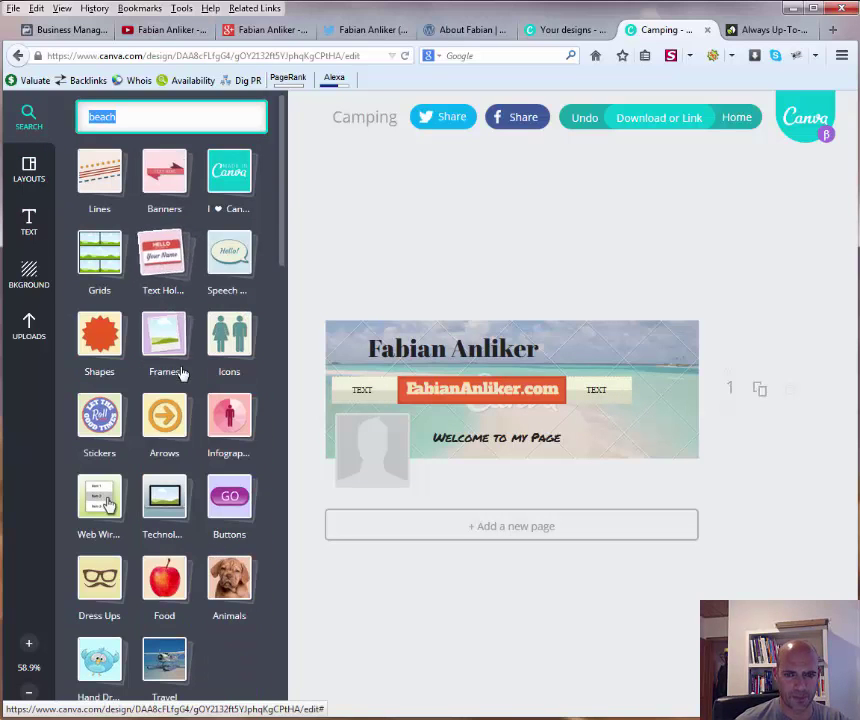
Add a circle frame from Frames, shrink it at the cover's right edge over the ribbon, and show uploads
{"action": "left_click", "coordinate": [165, 334]}
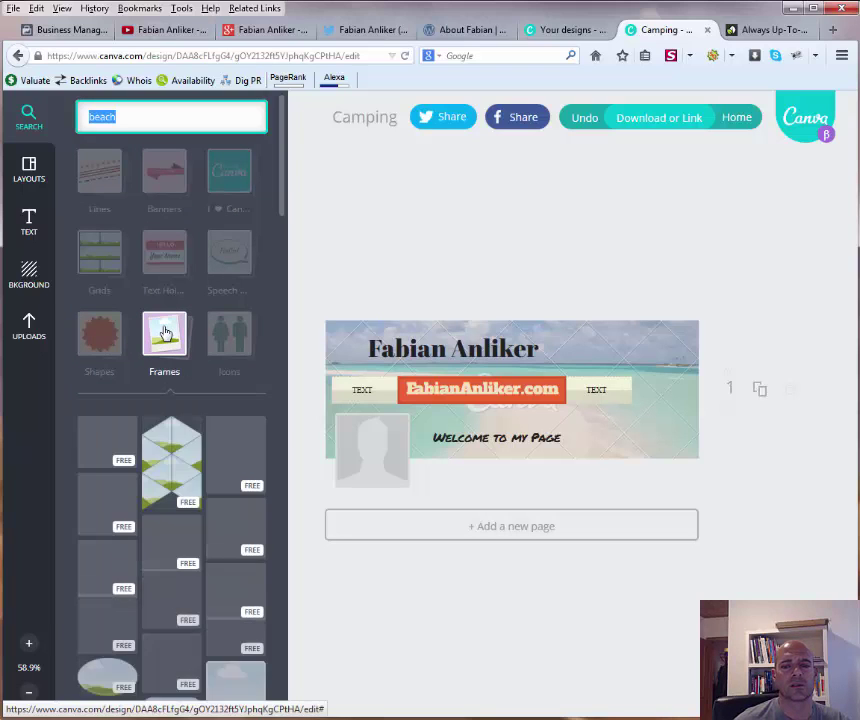
{"action": "scroll", "coordinate": [176, 410], "scroll_direction": "down", "scroll_amount": 1}
{"action": "scroll", "coordinate": [176, 410], "scroll_direction": "down", "scroll_amount": 1}
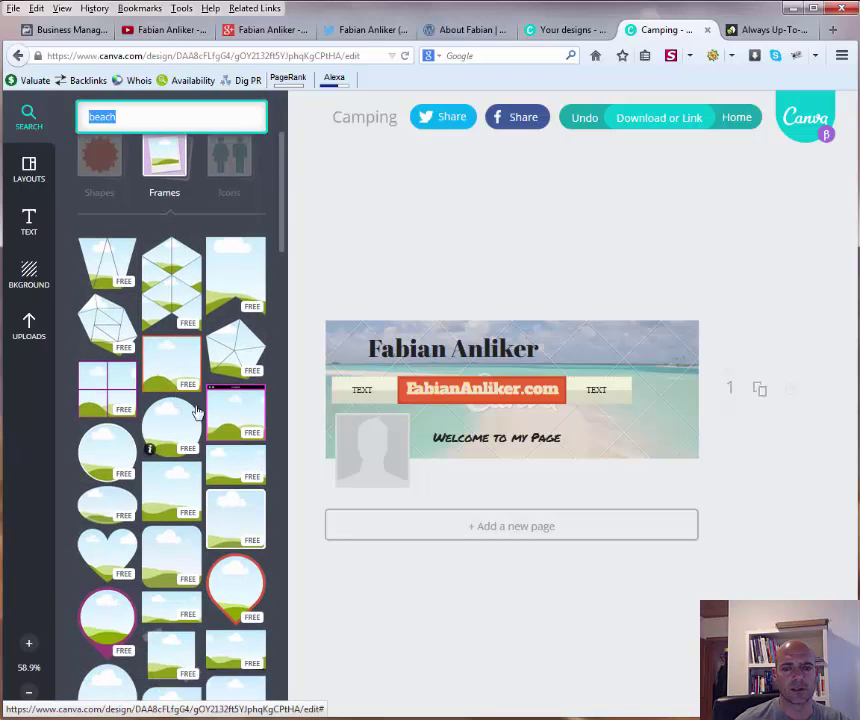
{"action": "left_click", "coordinate": [170, 432]}
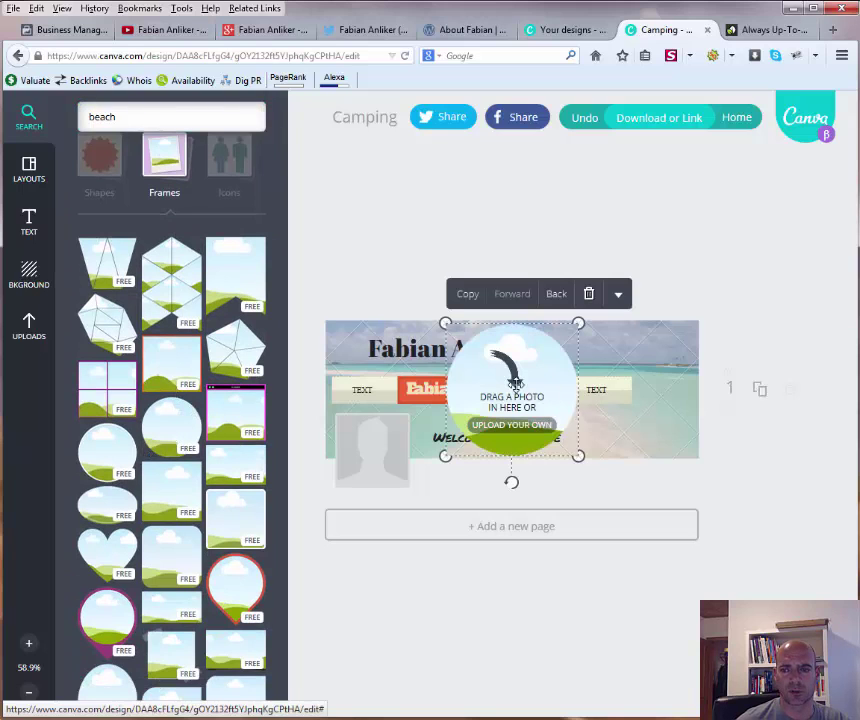
{"action": "left_click_drag", "start_coordinate": [514, 364], "coordinate": [630, 383]}
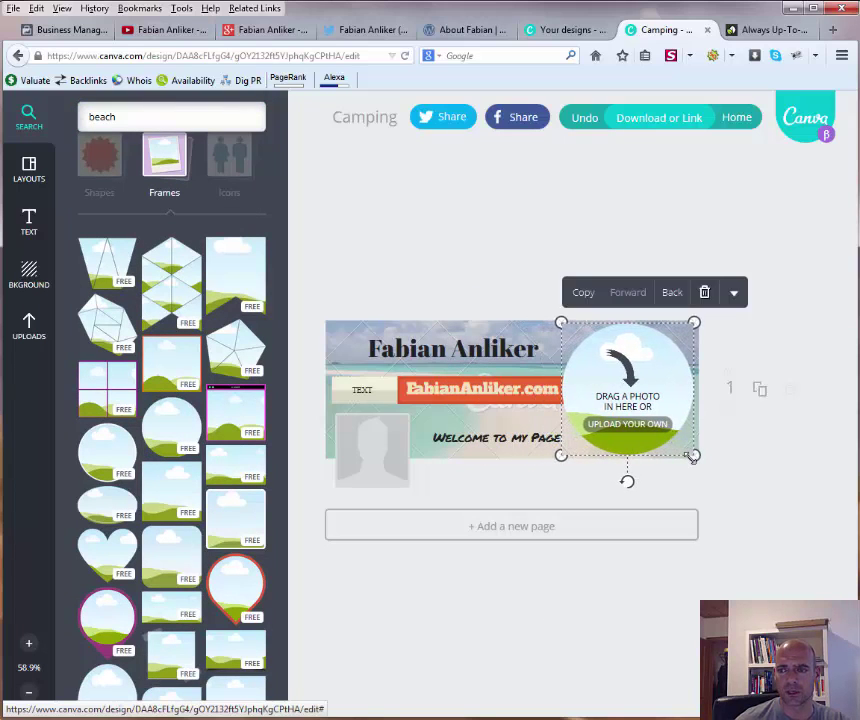
{"action": "left_click_drag", "start_coordinate": [693, 455], "coordinate": [649, 403]}
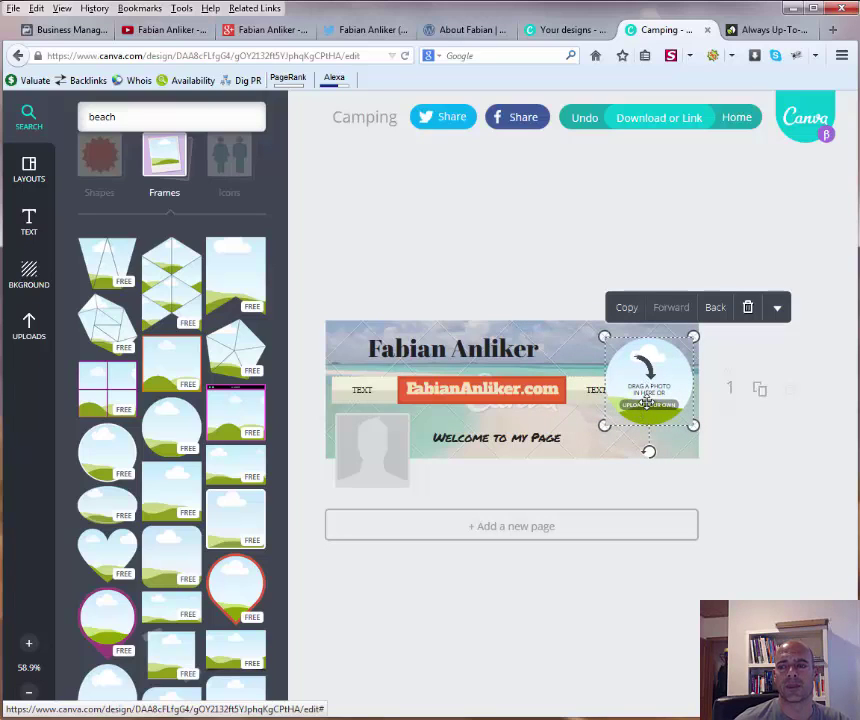
{"action": "left_click", "coordinate": [33, 355]}
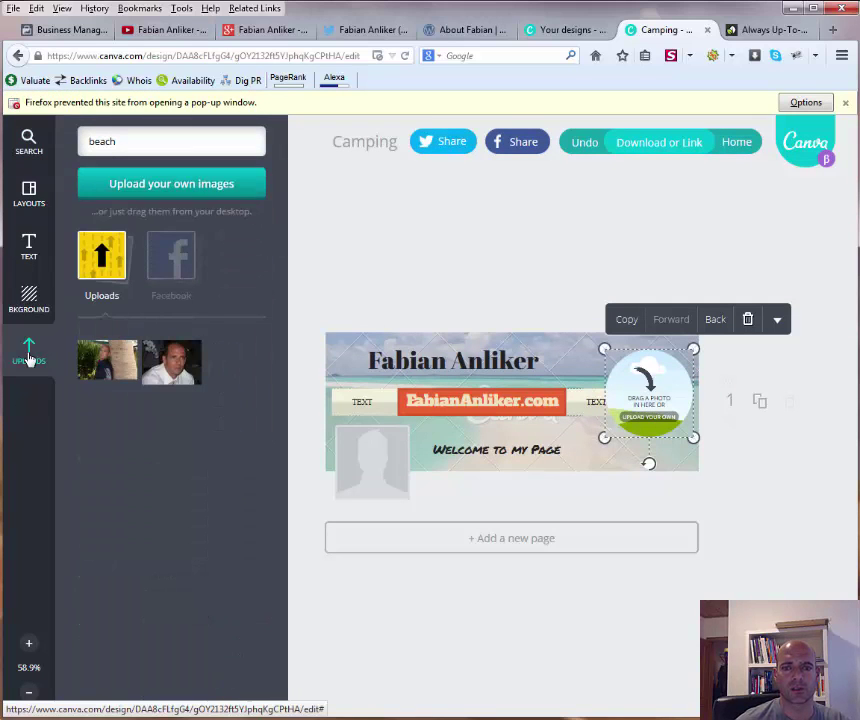
Drop the uploaded portrait into the circle frame and nudge it left onto the ribbon's right end
{"action": "left_click_drag", "start_coordinate": [126, 360], "coordinate": [668, 383]}
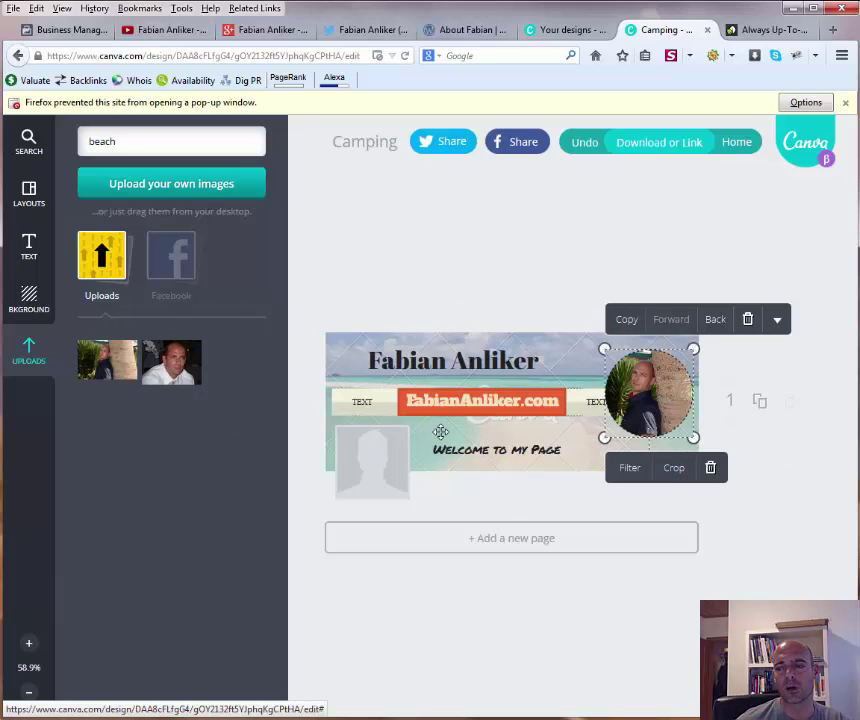
{"action": "left_click", "coordinate": [787, 484]}
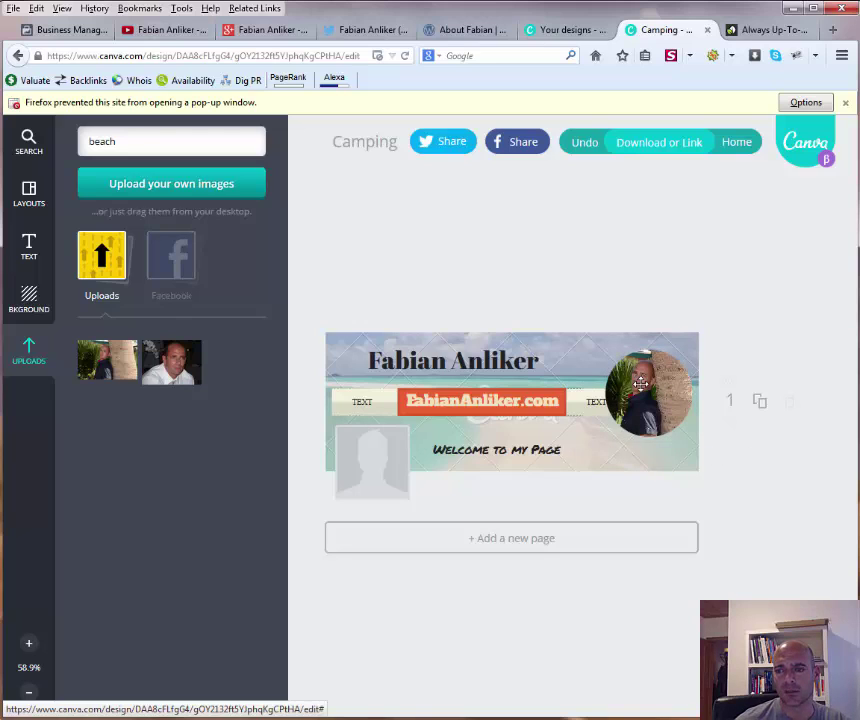
{"action": "left_click_drag", "start_coordinate": [640, 380], "coordinate": [619, 392]}
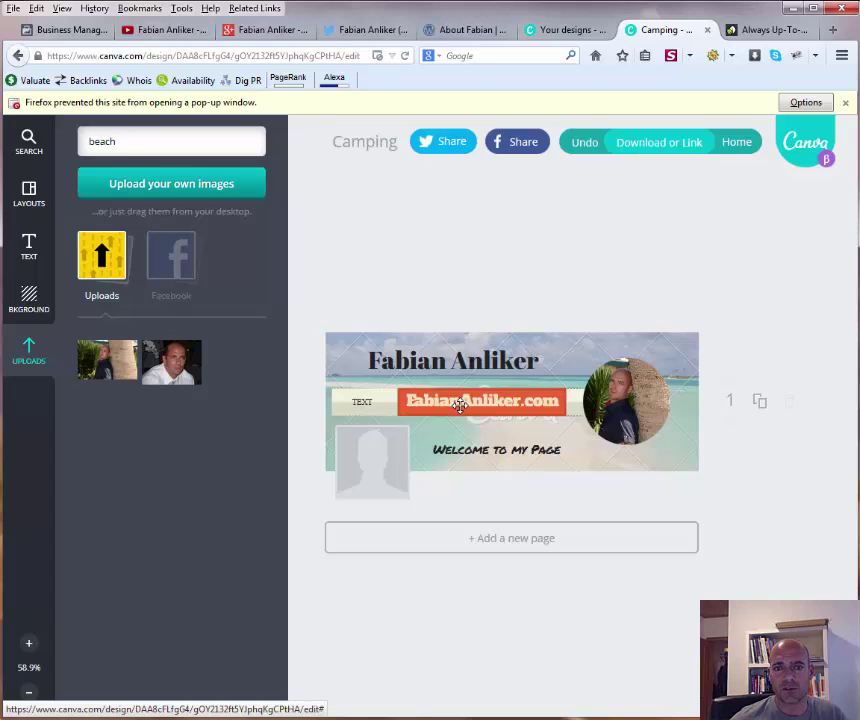
{"action": "left_click", "coordinate": [38, 145]}
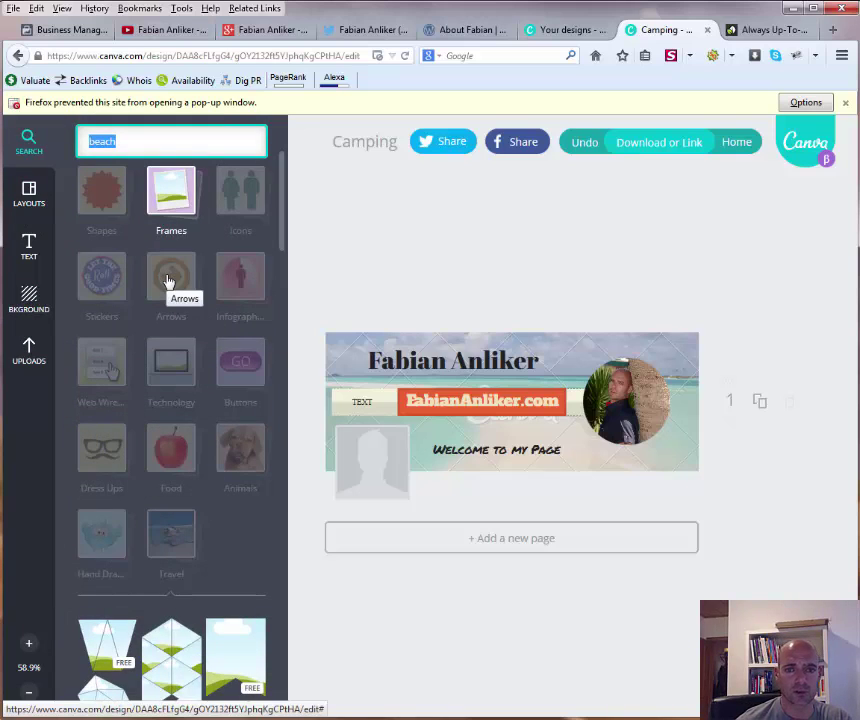
{"action": "scroll", "coordinate": [168, 281], "scroll_direction": "up", "scroll_amount": 2}
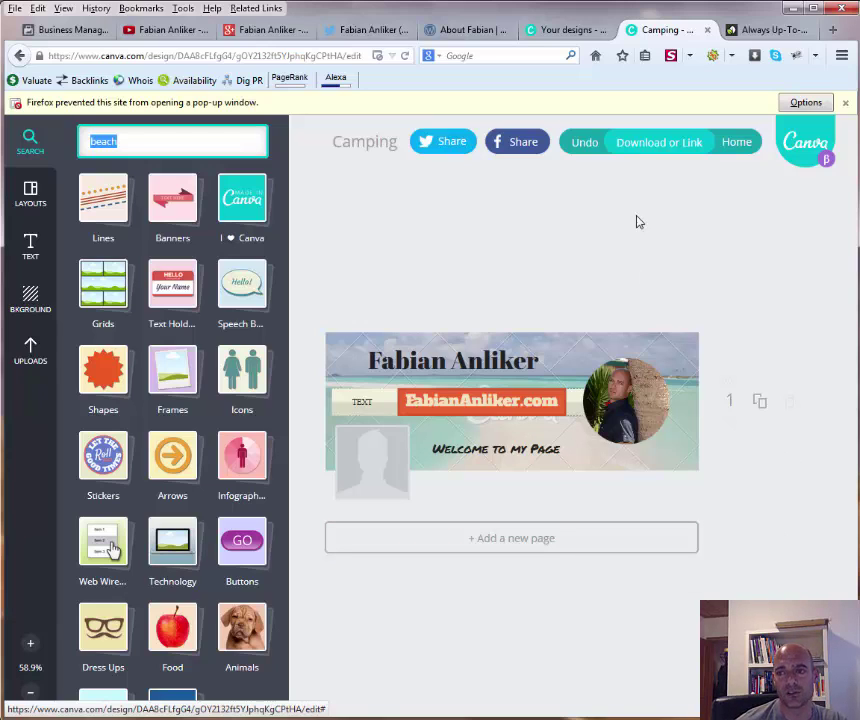
{"action": "left_click", "coordinate": [651, 144]}
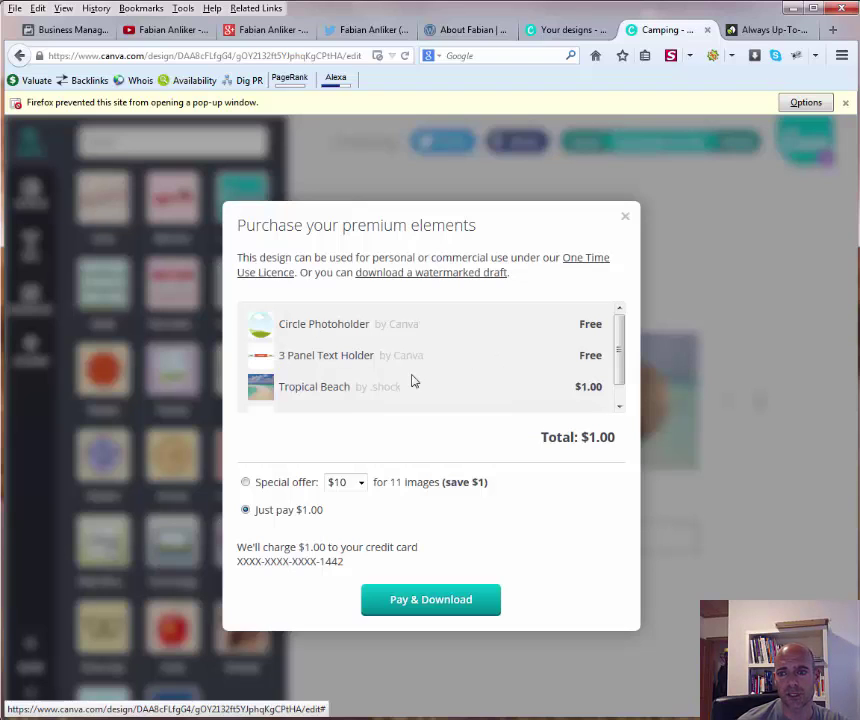
{"action": "left_click_drag", "start_coordinate": [620, 352], "coordinate": [620, 384]}
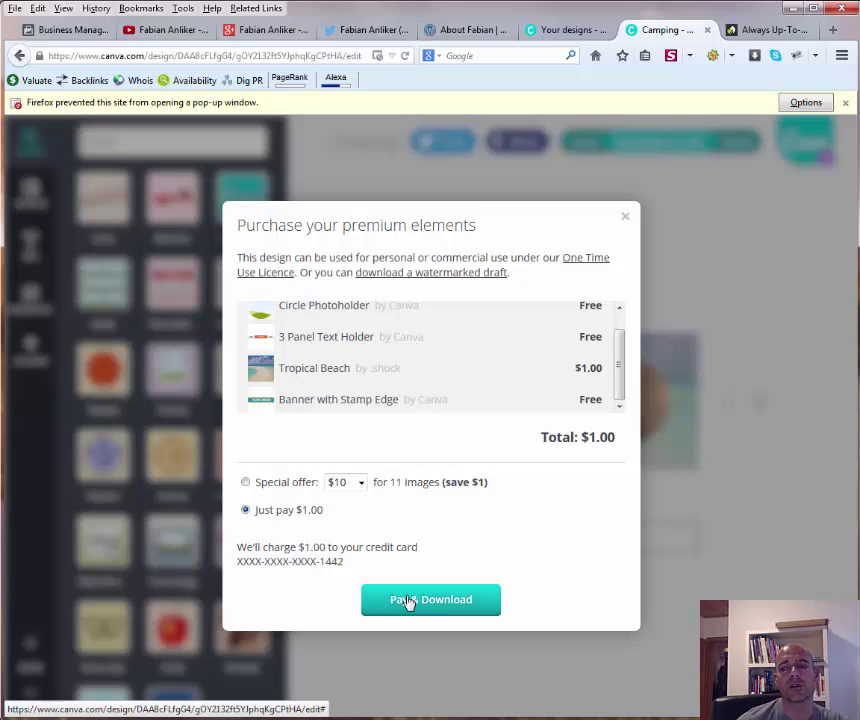
{"action": "left_click", "coordinate": [626, 220]}
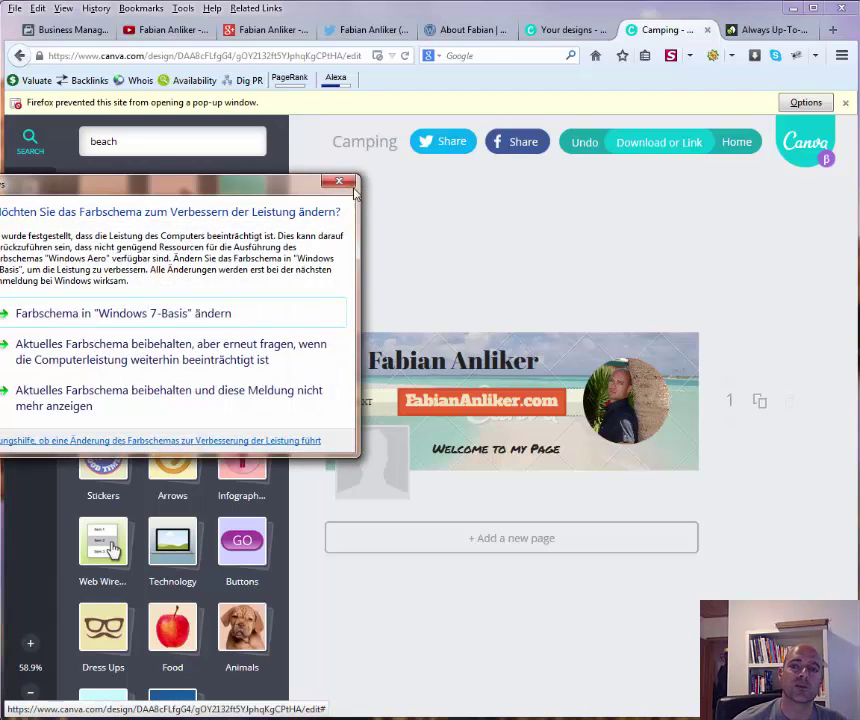
{"action": "key", "text": "Escape"}
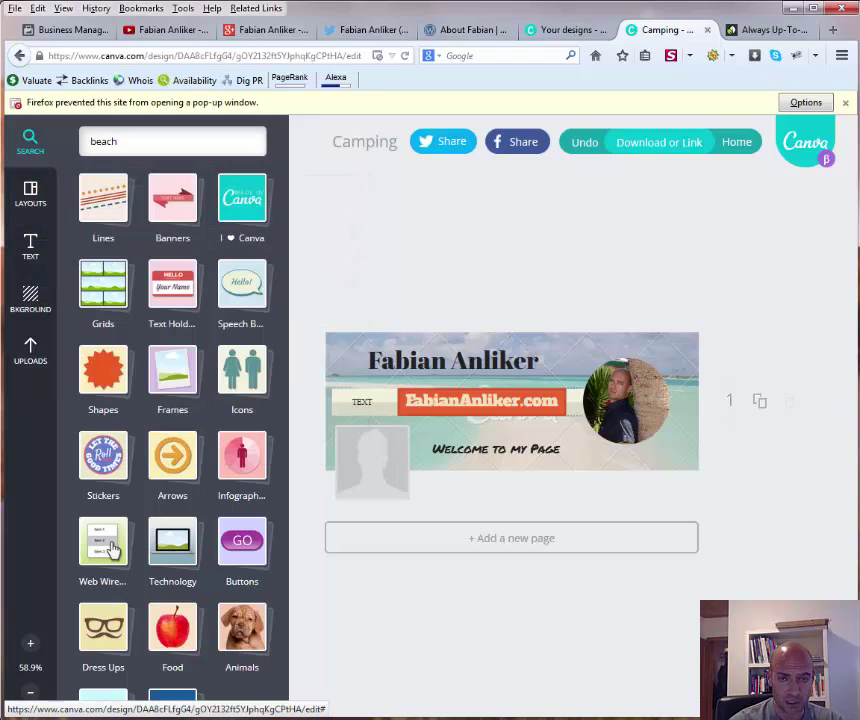